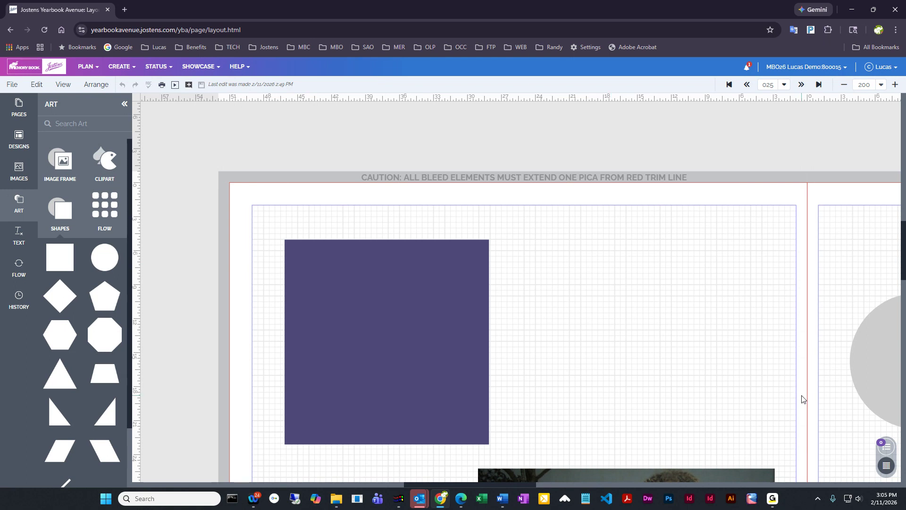
Move the purple square into the left page's upper-left corner so its top and left edges reach the outer bleed boundary.
left_click(887, 470)
left_click(887, 471)
left_click_drag(434, 338, 354, 251)
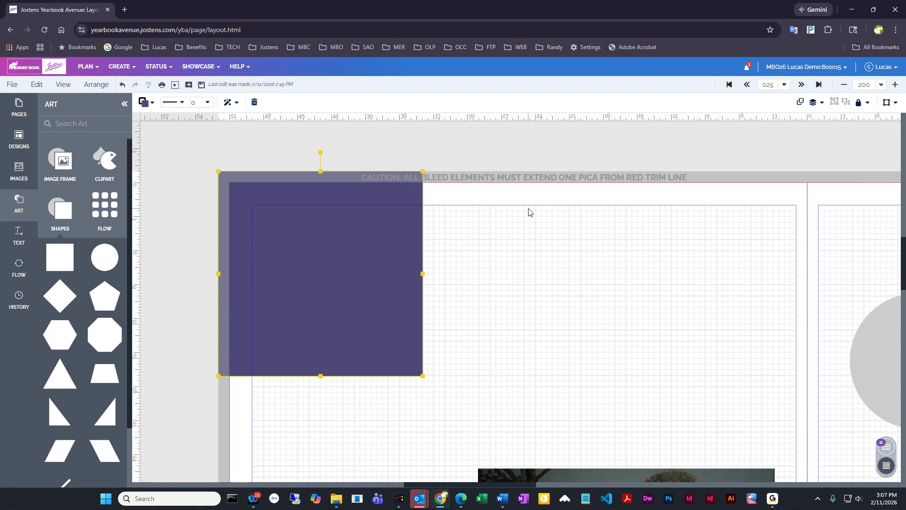
Move the photo below the purple square so that its left edge reaches the outer bleed boundary.
scroll(549, 337, "down", 1)
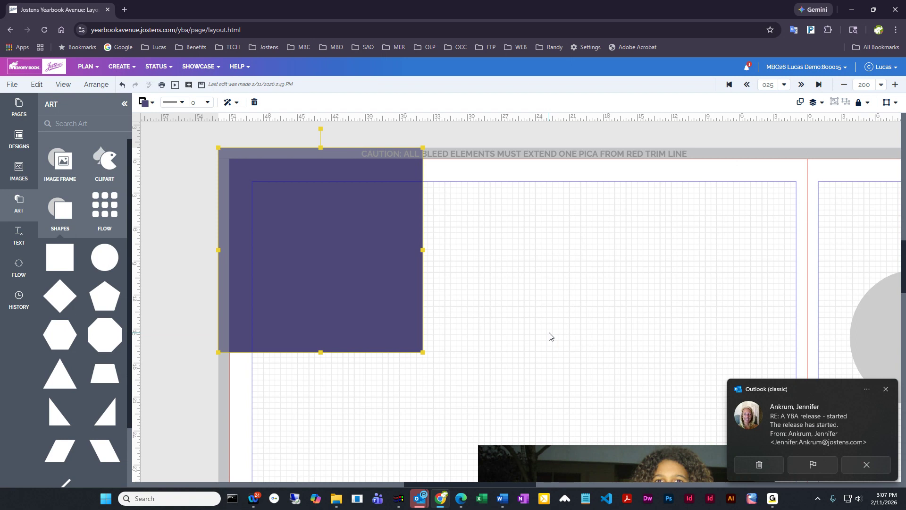
left_click(885, 389)
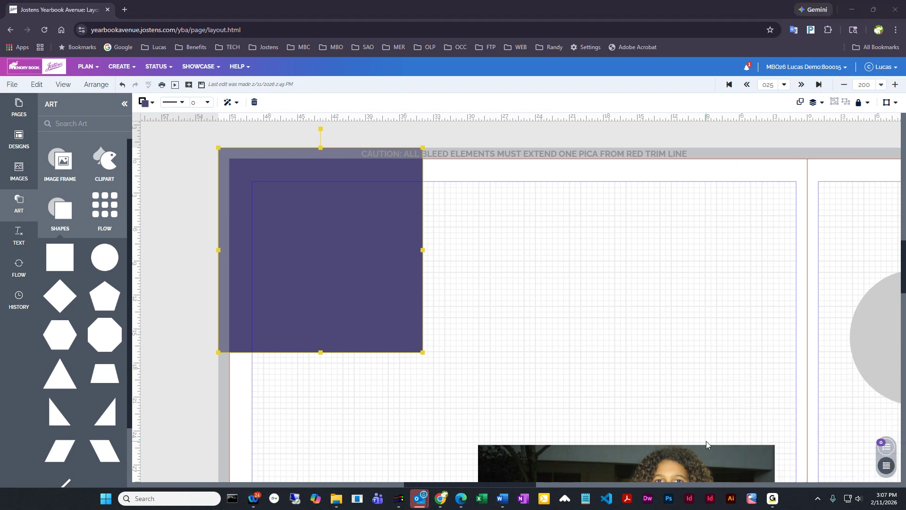
left_click_drag(579, 457, 577, 241)
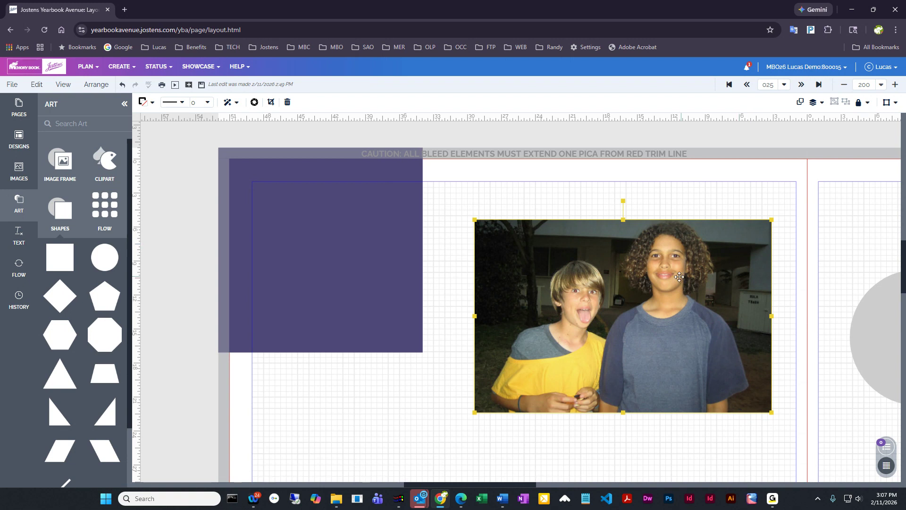
scroll(659, 290, "down", 1)
scroll(659, 290, "down", 1)
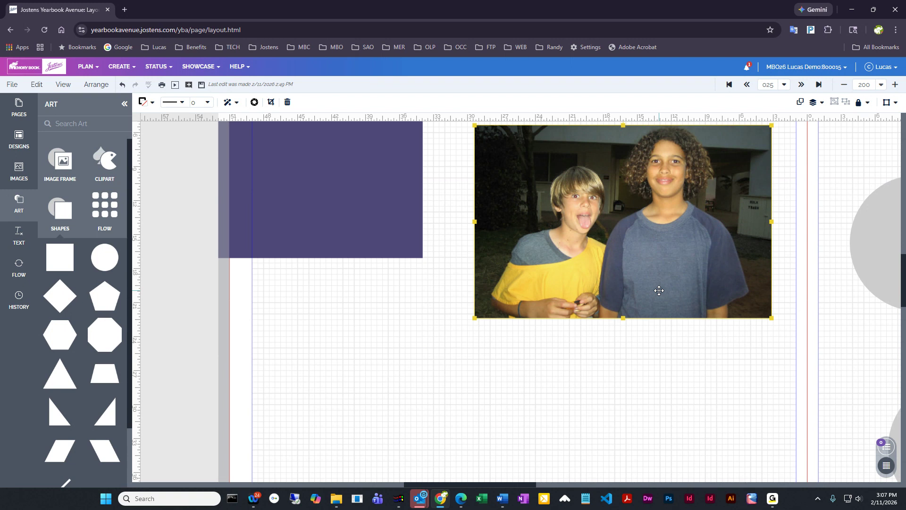
left_click_drag(636, 207, 470, 362)
scroll(503, 351, "down", 2)
left_click_drag(512, 318, 423, 319)
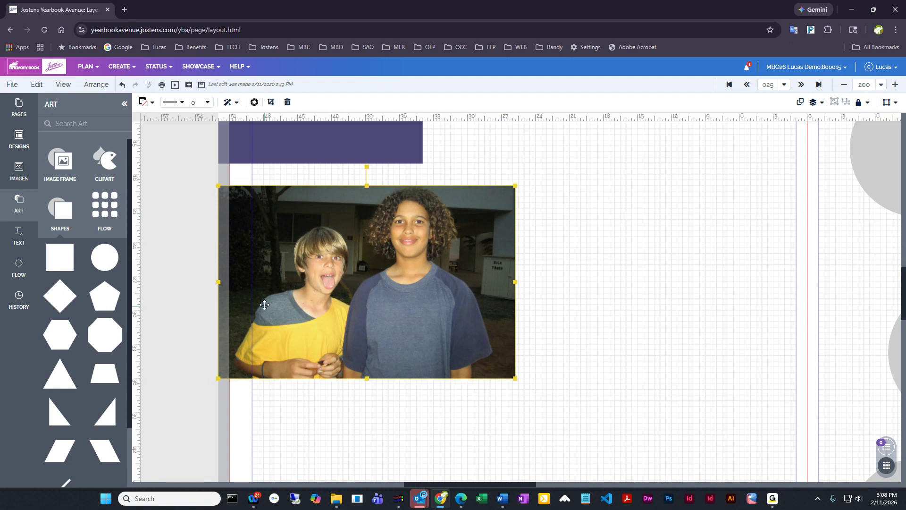
Move the photo across the left page until its right edge meets the gutter line.
scroll(398, 308, "up", 1)
scroll(399, 308, "down", 1)
left_click_drag(425, 309, 713, 323)
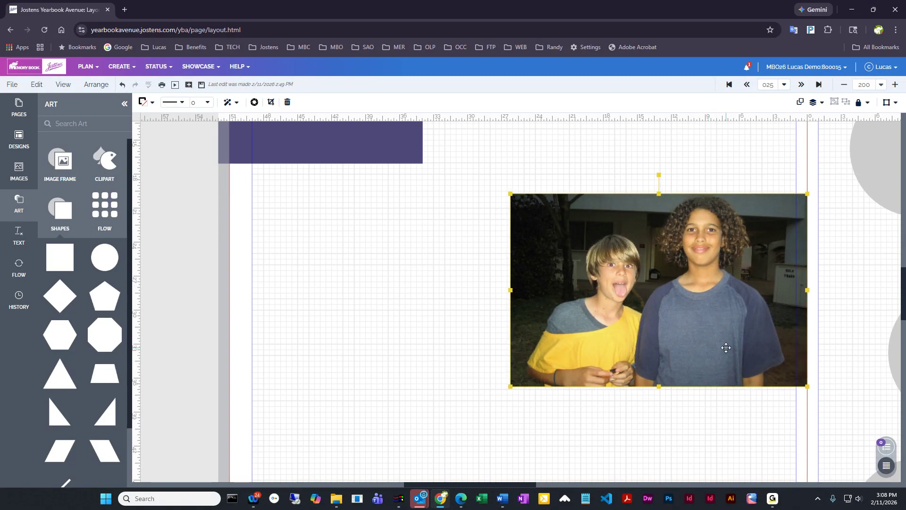
Move the photo to the foot of the left page so its lower edge reaches the outer bleed boundary.
scroll(661, 331, "down", 5)
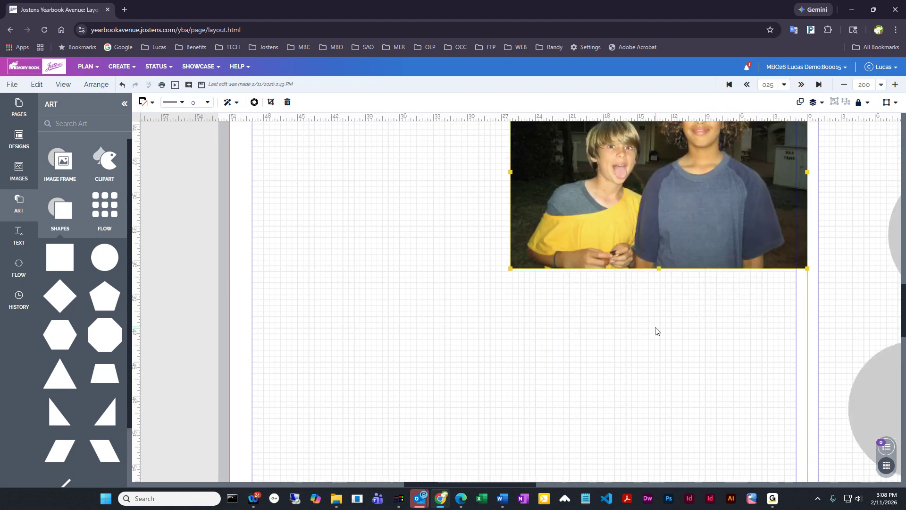
left_click_drag(708, 141, 619, 367)
left_click_drag(617, 201, 611, 351)
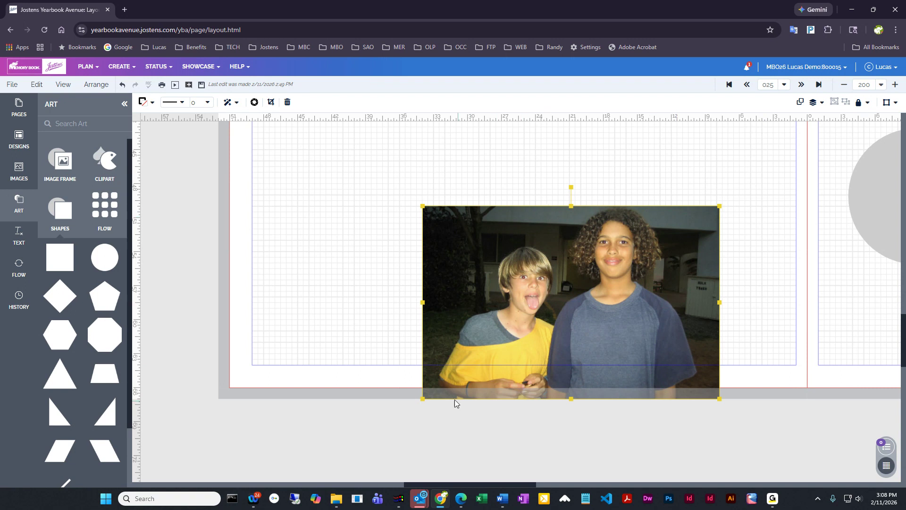
Move the photo up to the head of the left page, beside the purple square, with its top edge at the bleed boundary.
scroll(709, 359, "up", 2)
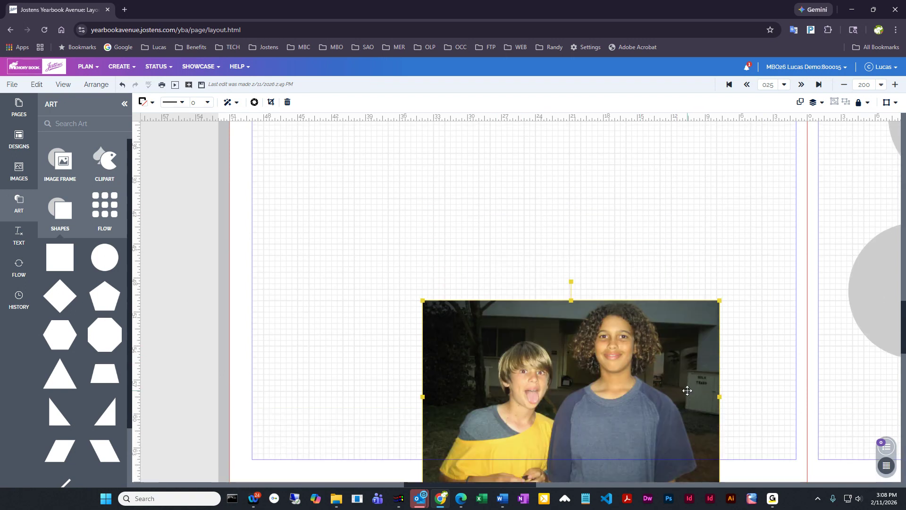
left_click_drag(688, 388, 694, 269)
scroll(684, 330, "up", 5)
left_click_drag(681, 452, 693, 156)
scroll(704, 386, "up", 3)
scroll(704, 386, "up", 2)
left_click_drag(674, 425, 671, 248)
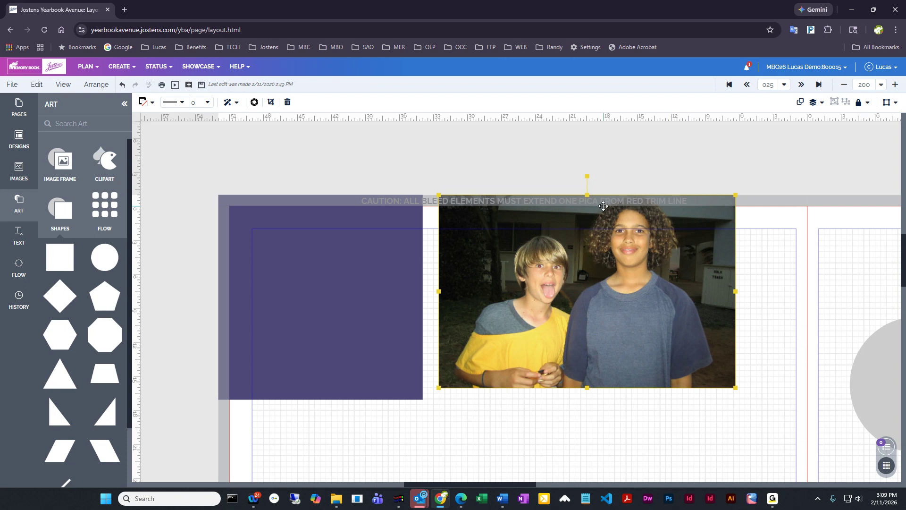
Shift the photo down inside the page margin and back up to the top bleed boundary, twice.
left_click_drag(615, 288, 628, 322)
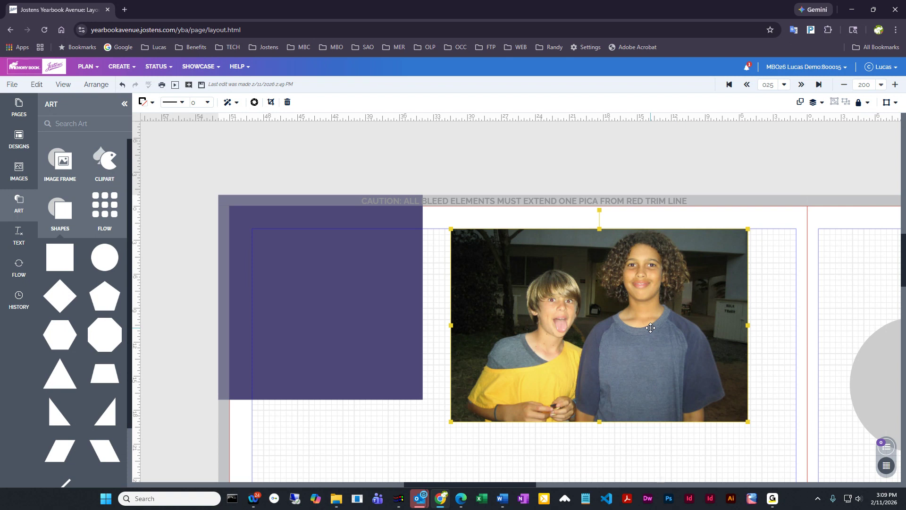
left_click_drag(650, 328, 645, 294)
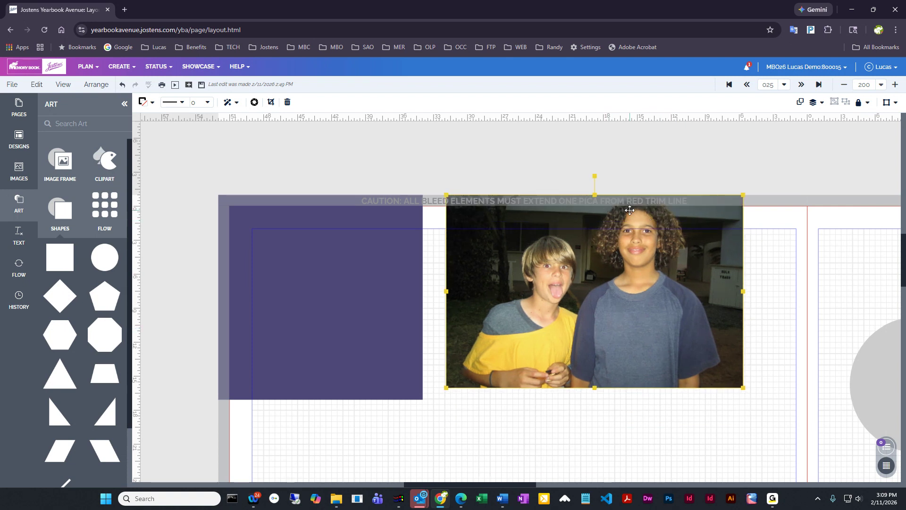
left_click_drag(645, 222, 644, 299)
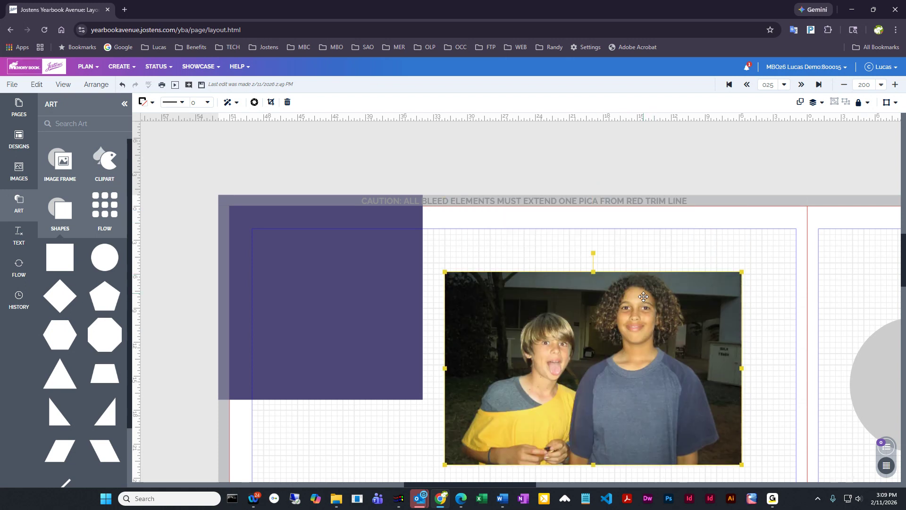
left_click_drag(644, 296, 638, 219)
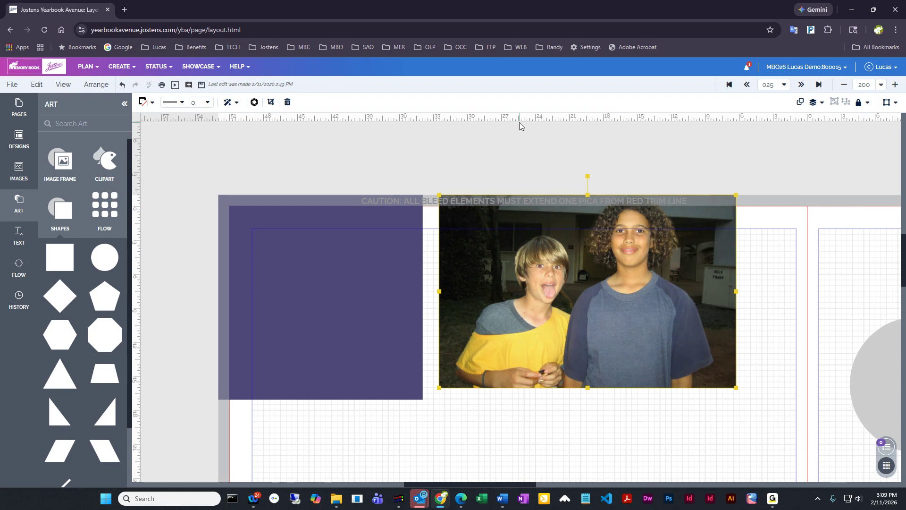
Add a horizontal ruler guide along the top trim line of the spread.
left_click_drag(531, 118, 543, 208)
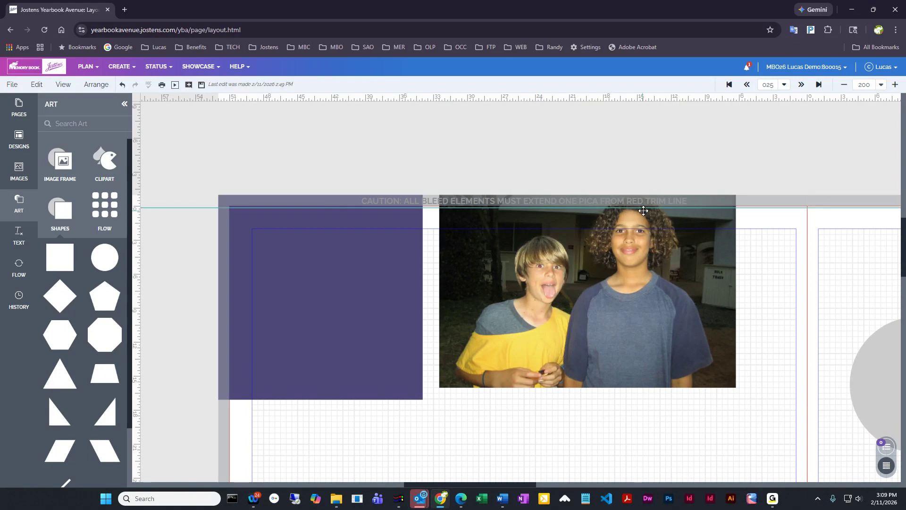
scroll(496, 151, "down", 1)
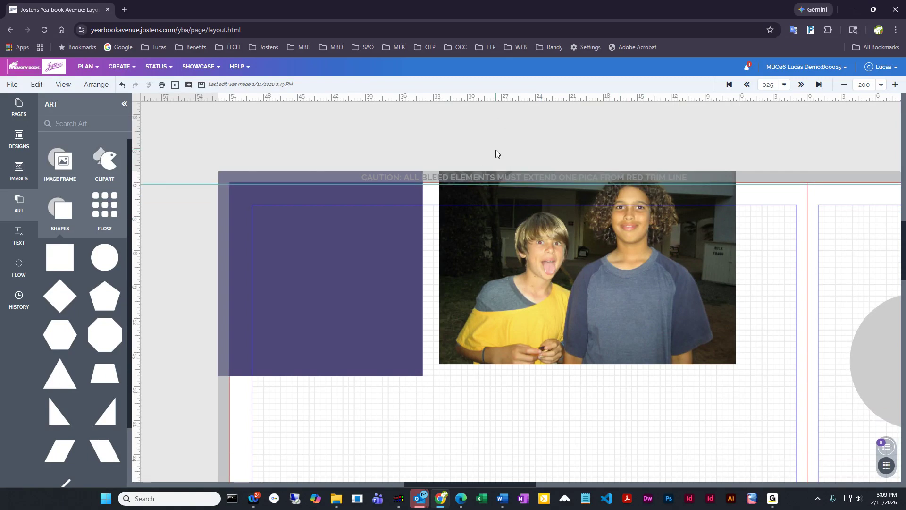
scroll(496, 149, "down", 3)
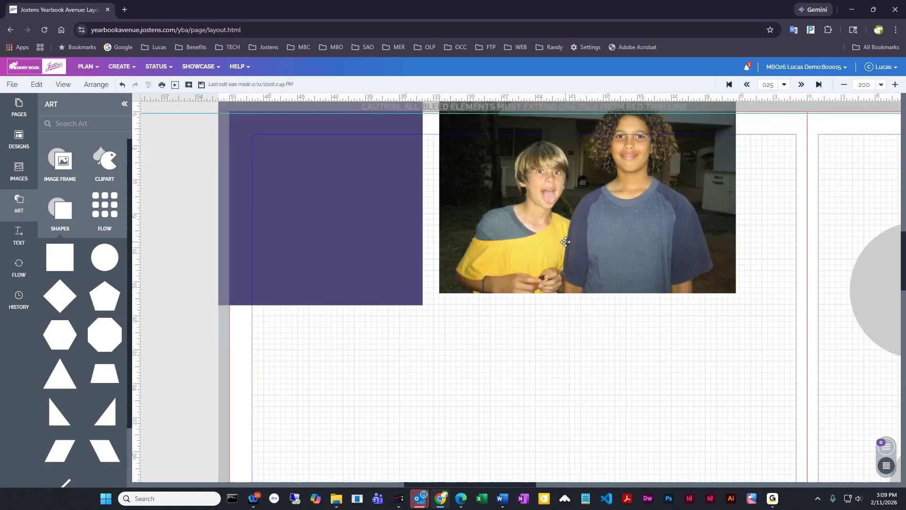
Move the photo down off the bleed area, near the purple square's lower-right corner, and save the page.
left_click_drag(566, 242, 566, 400)
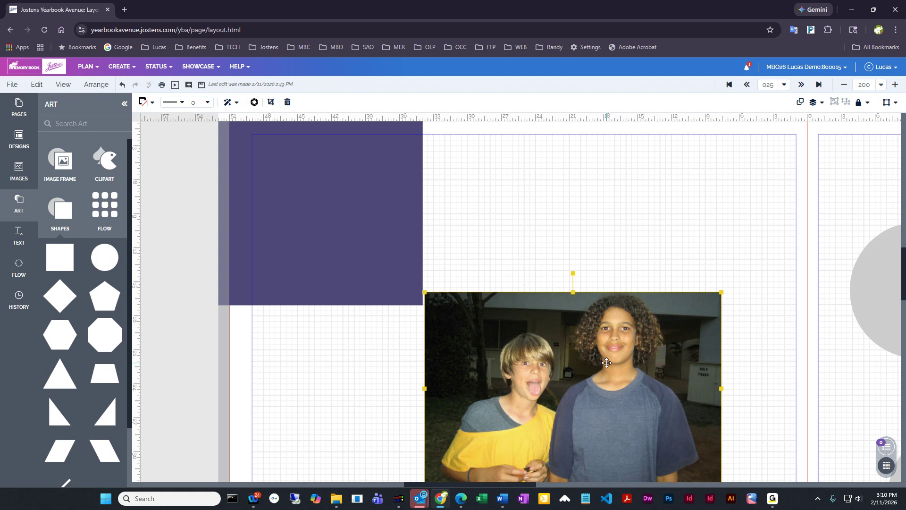
scroll(600, 373, "up", 2)
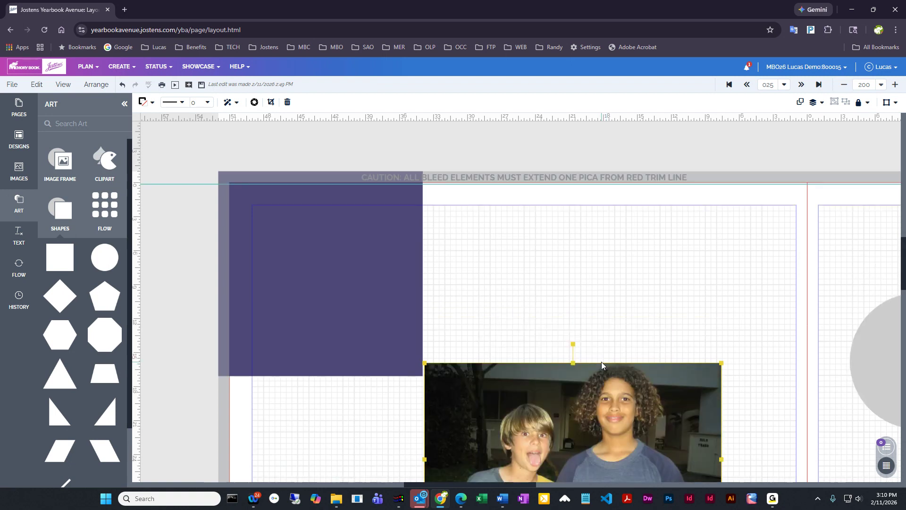
left_click(201, 85)
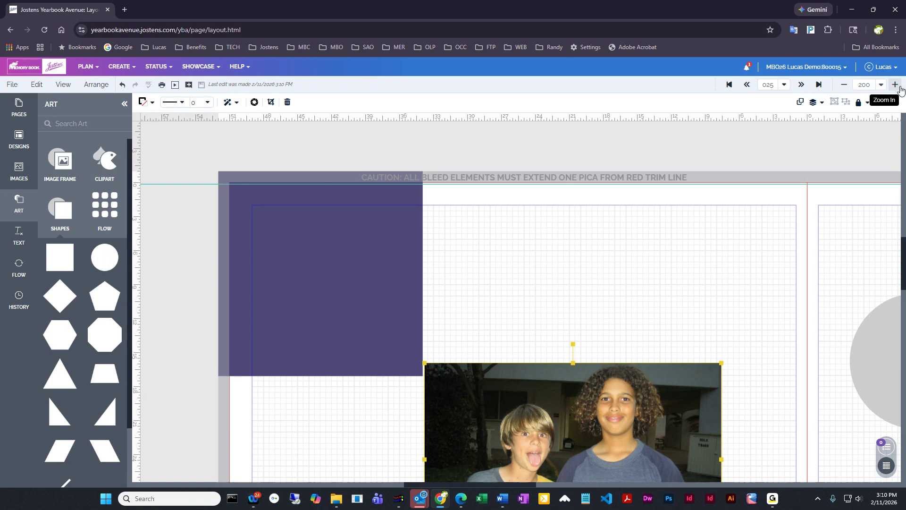
Set the layout zoom to 125% and enlarge the browser zoom to 150%.
left_click(895, 85)
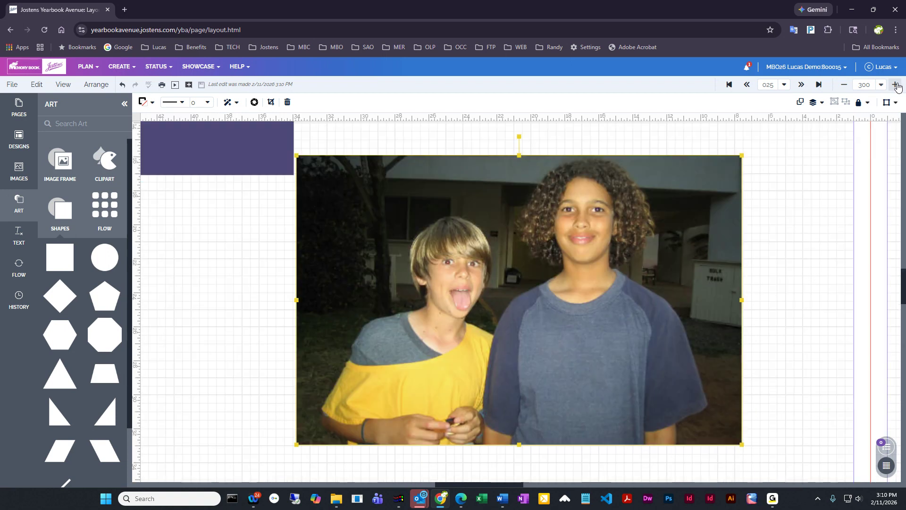
left_click(844, 85)
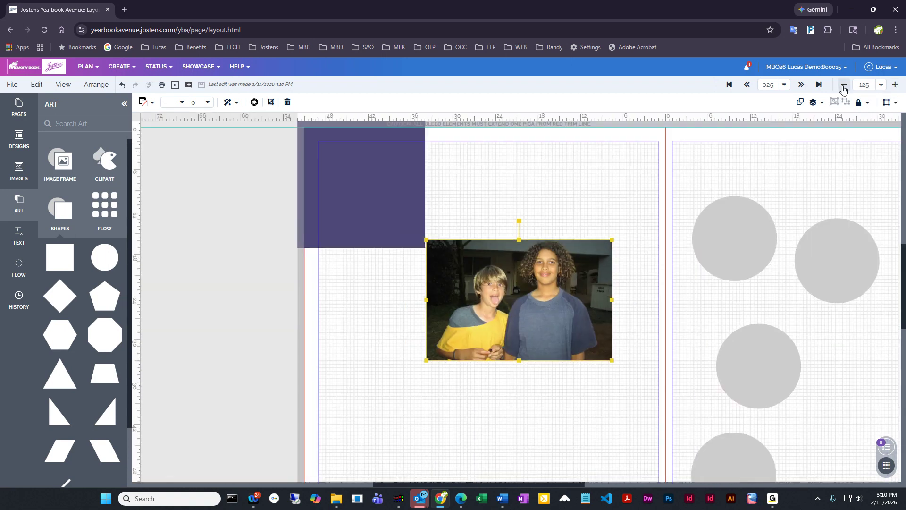
left_click(895, 29)
left_click(870, 219)
left_click(869, 219)
left_click(869, 218)
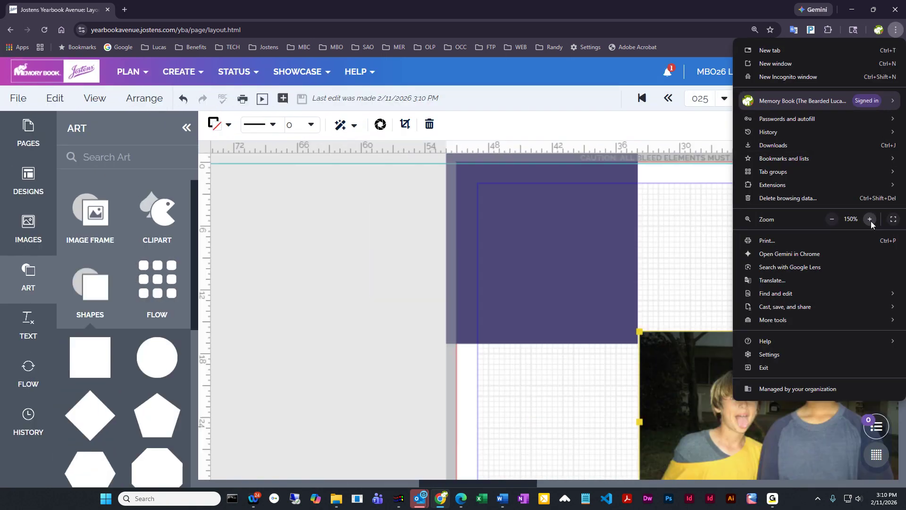
Change the purple square's shape to a circle.
left_click(510, 235)
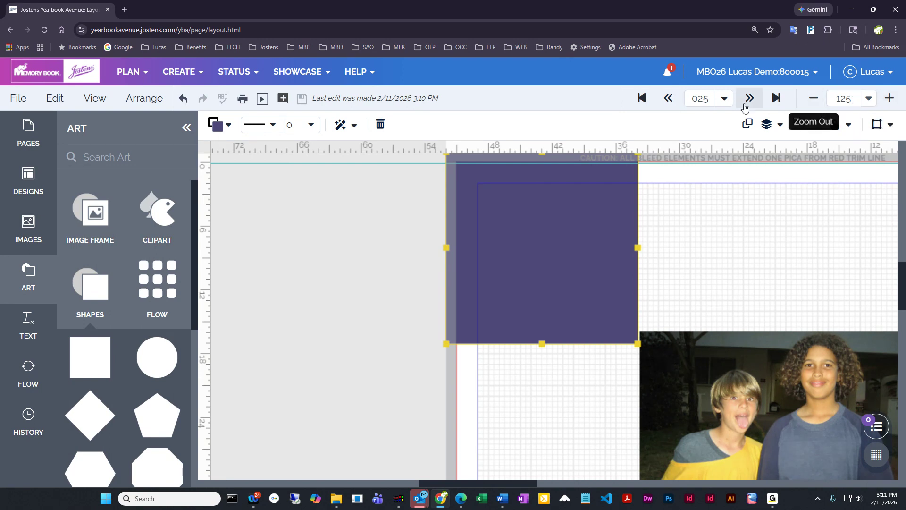
left_click(10, 101)
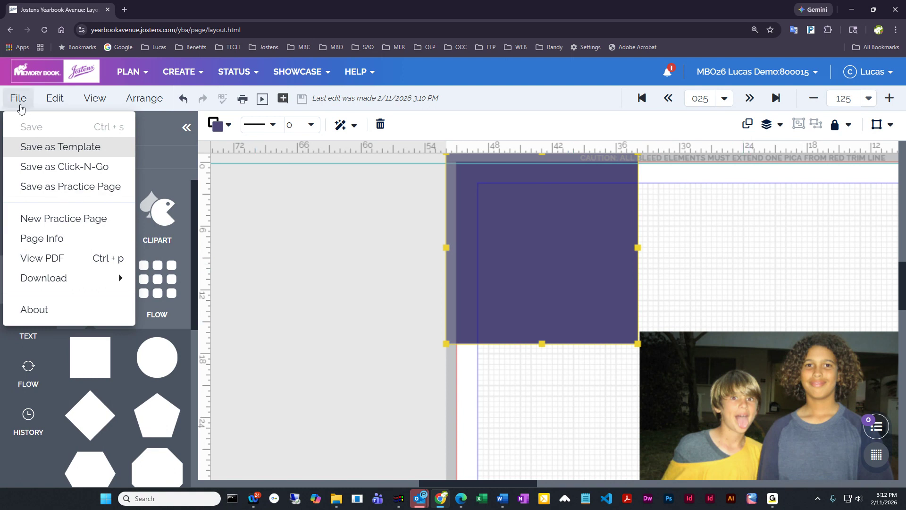
left_click(54, 99)
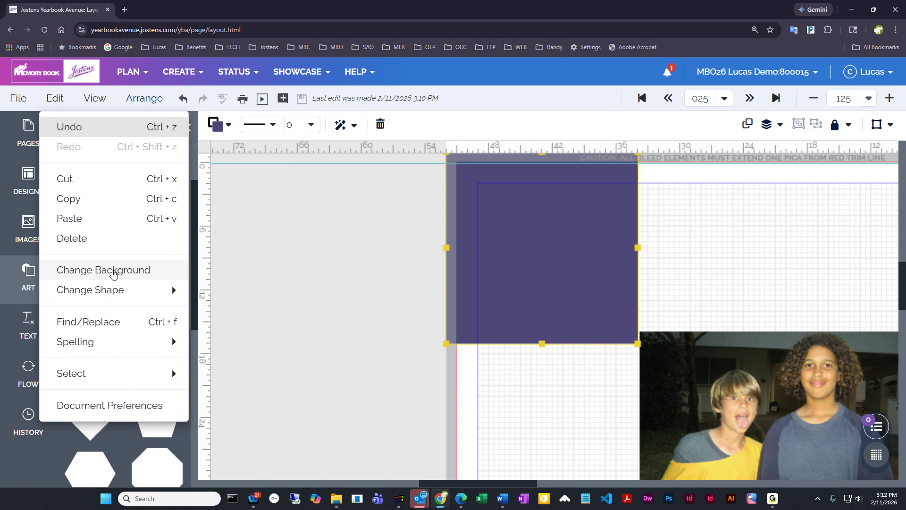
mouse_move(112, 302)
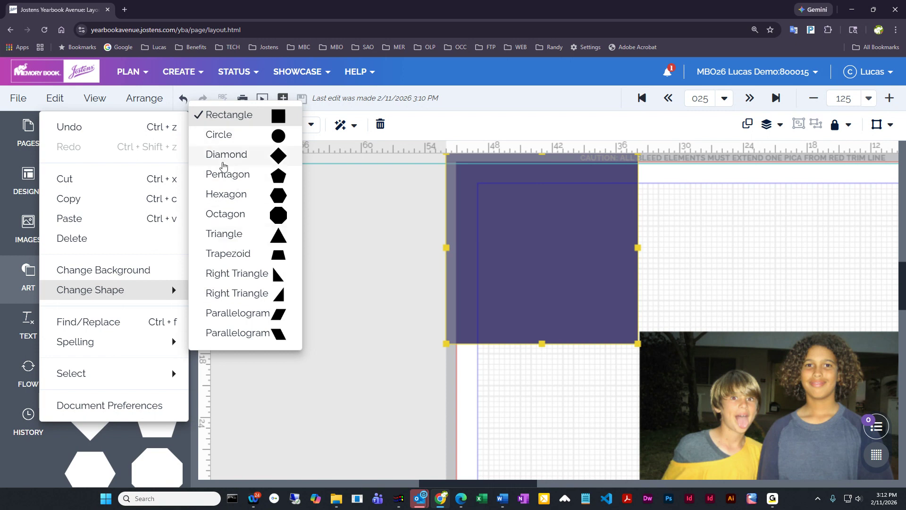
left_click(220, 135)
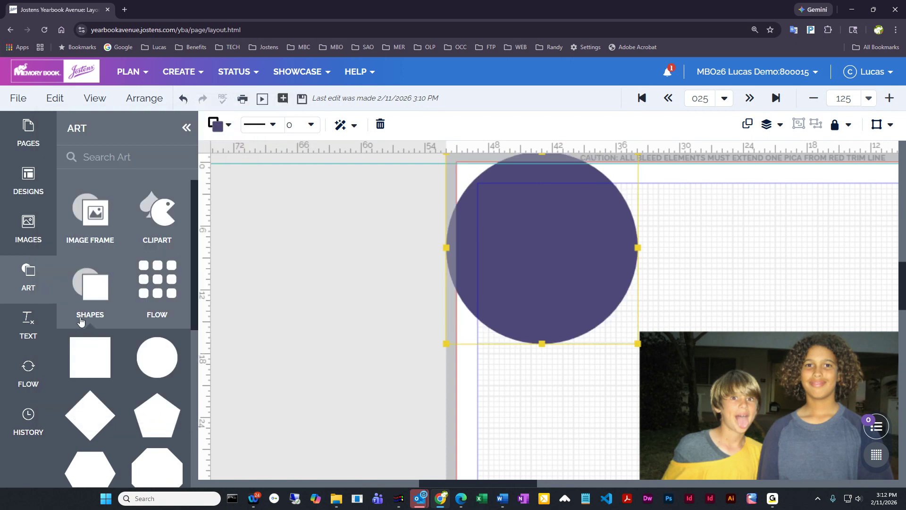
left_click(54, 98)
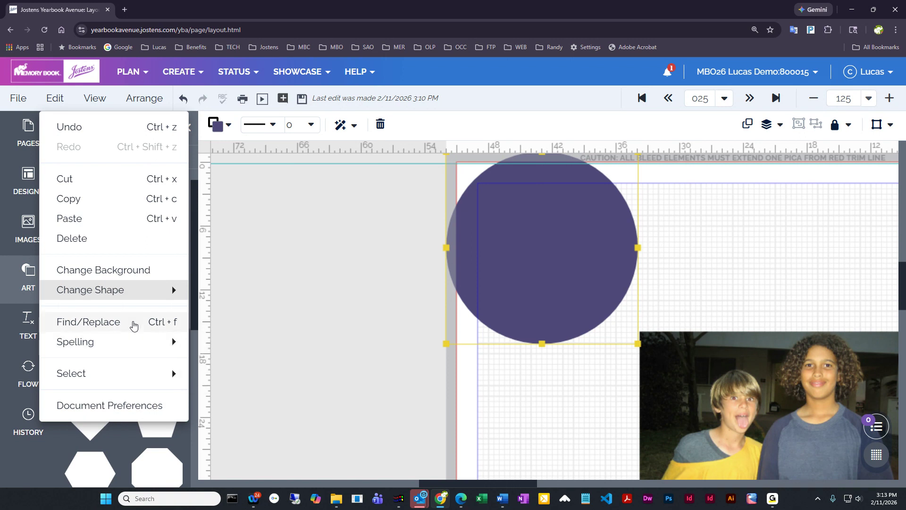
mouse_move(130, 343)
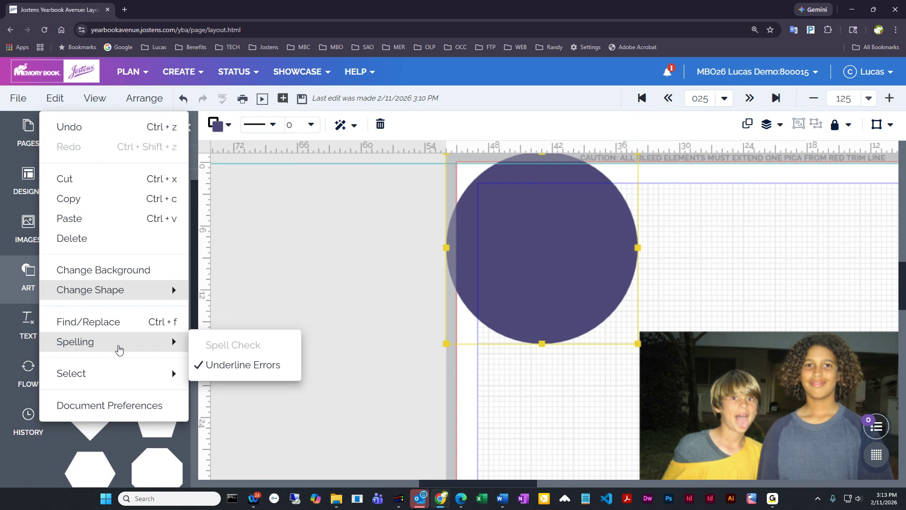
left_click(96, 100)
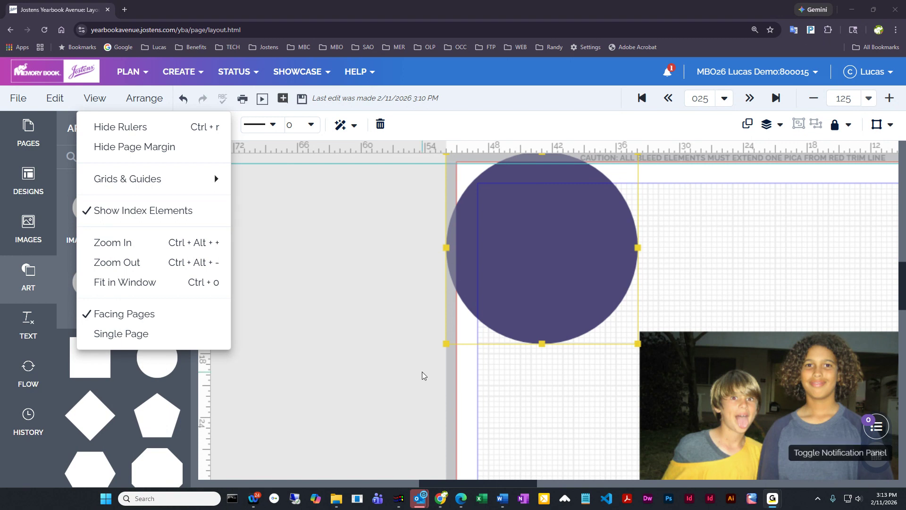
left_click(126, 97)
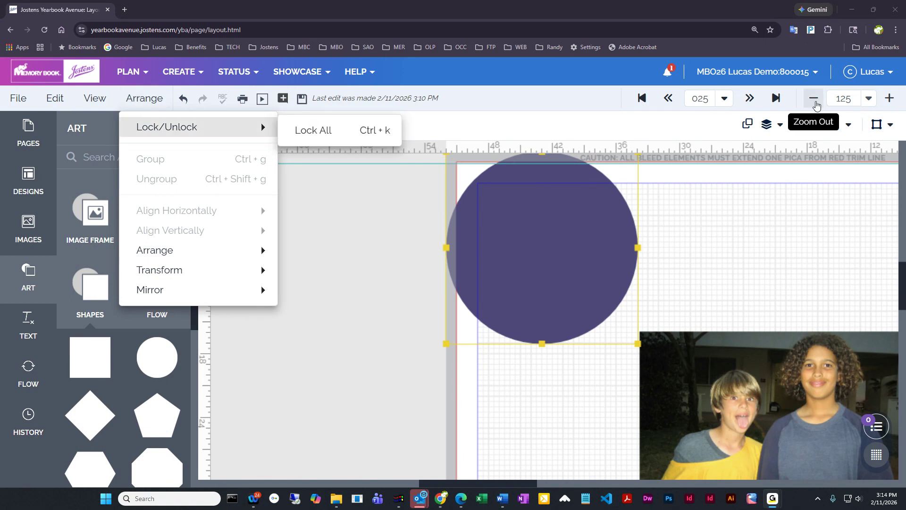
Set the layout zoom to fit the whole spread in the window.
left_click(869, 98)
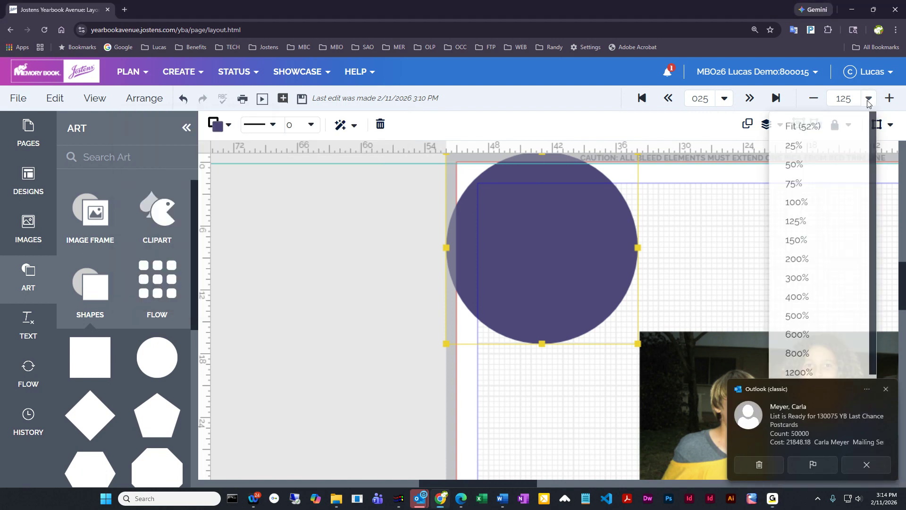
left_click(816, 130)
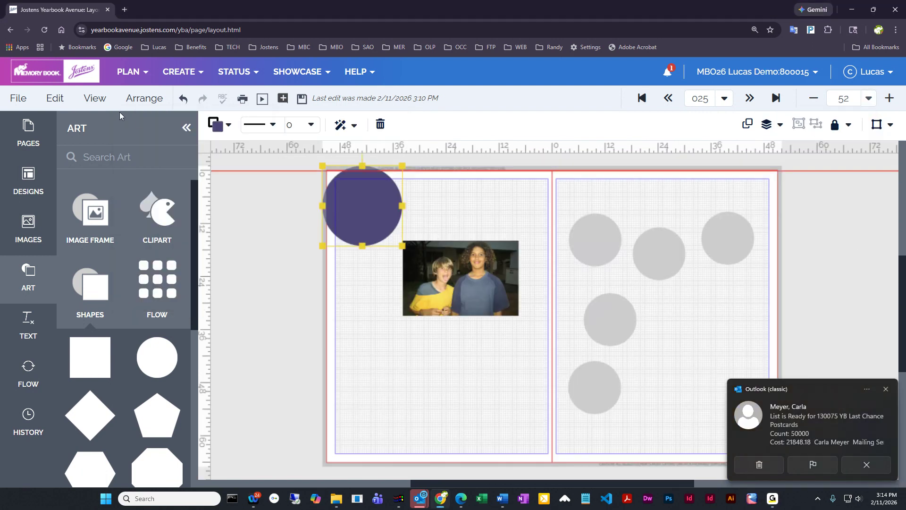
Review the locking, alignment and stacking-order options available for the purple circle.
left_click(132, 99)
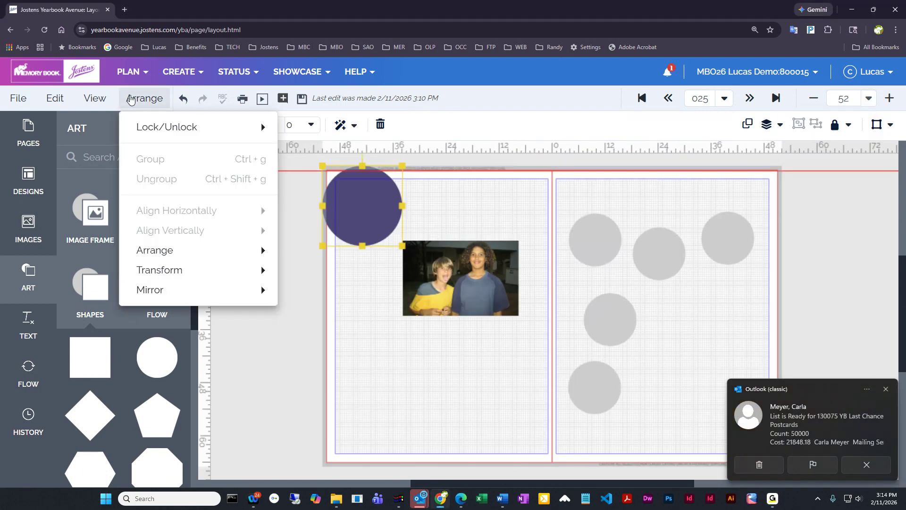
mouse_move(144, 134)
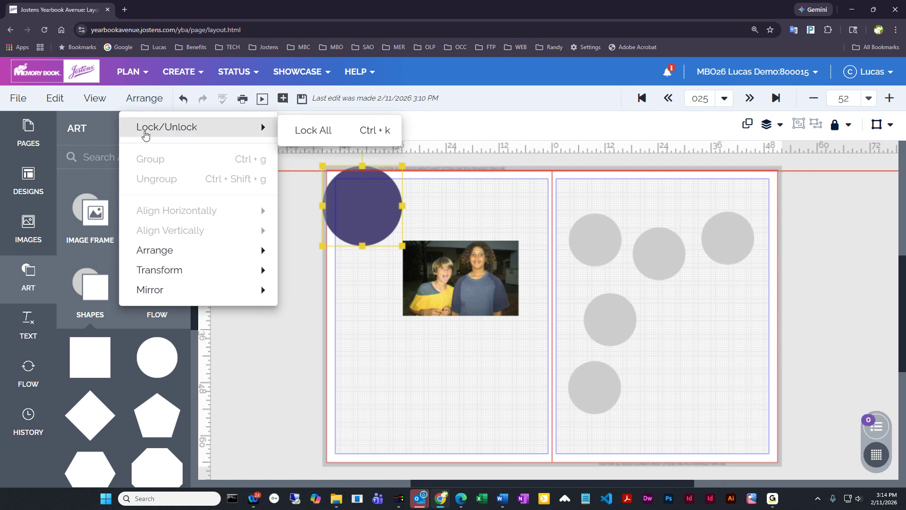
left_click(446, 205)
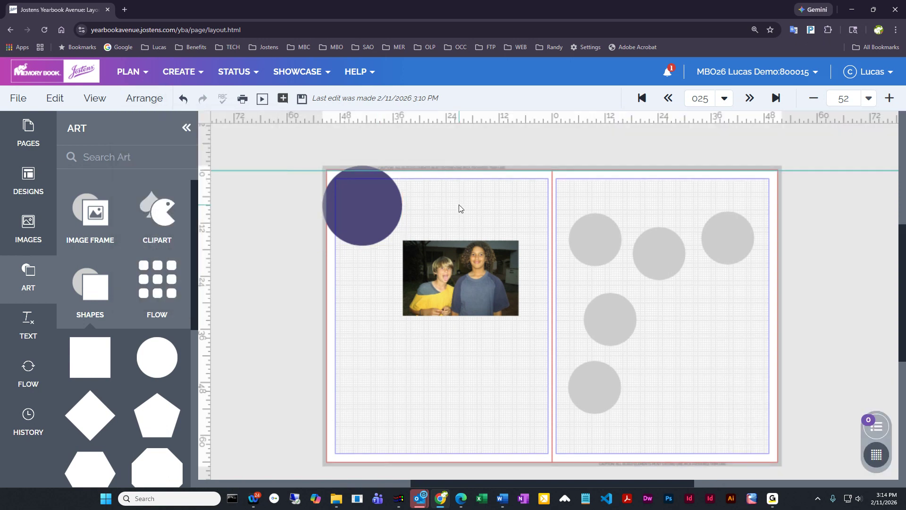
left_click(378, 208)
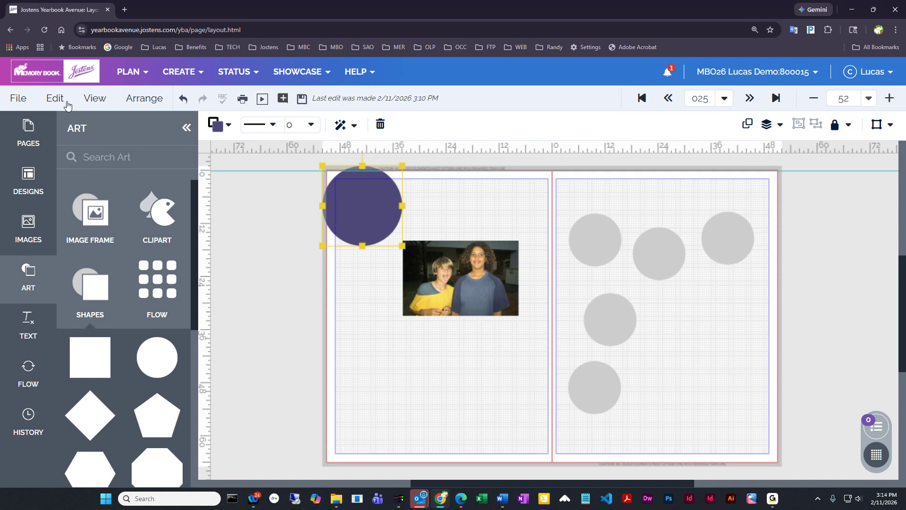
left_click(143, 99)
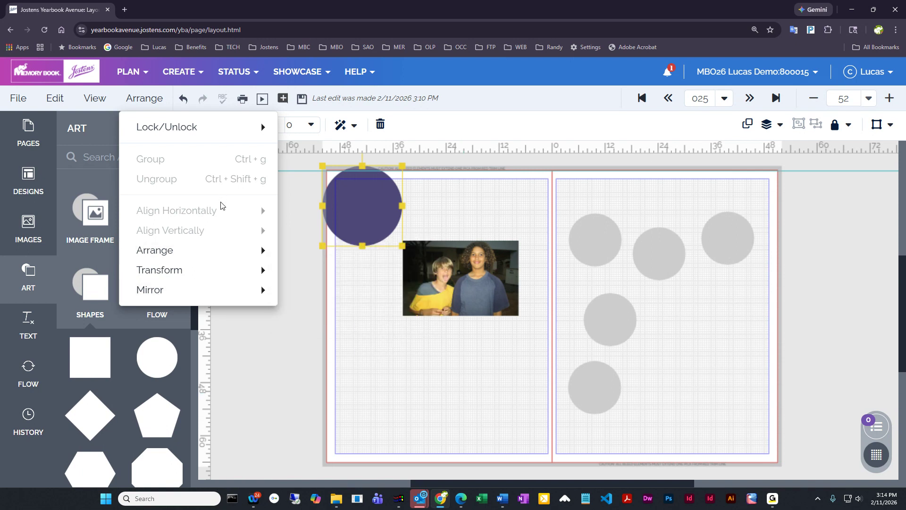
mouse_move(219, 251)
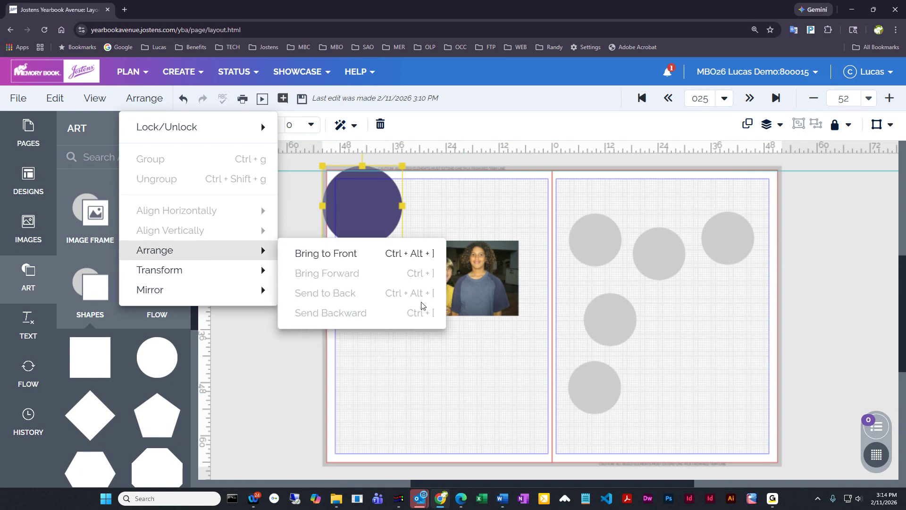
left_click(454, 375)
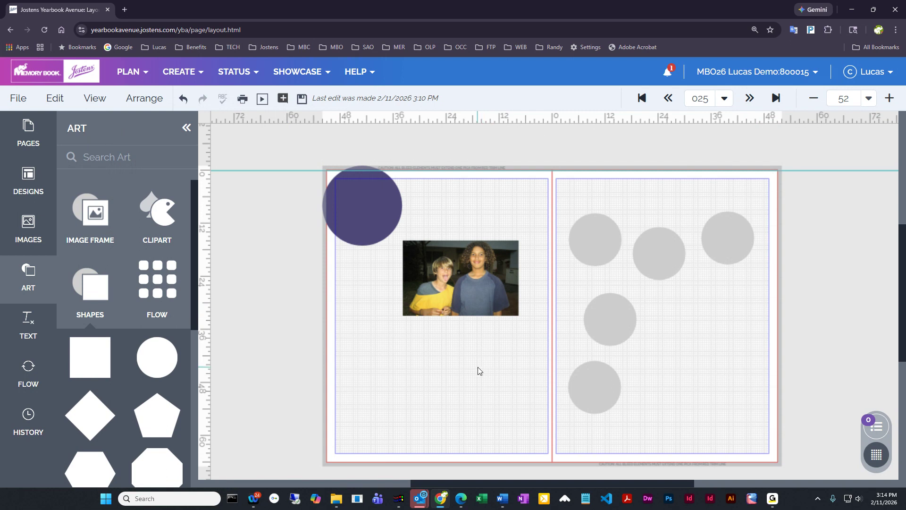
Align the upper row of three gray circles on the right page vertically by their tops.
left_click_drag(565, 194, 746, 284)
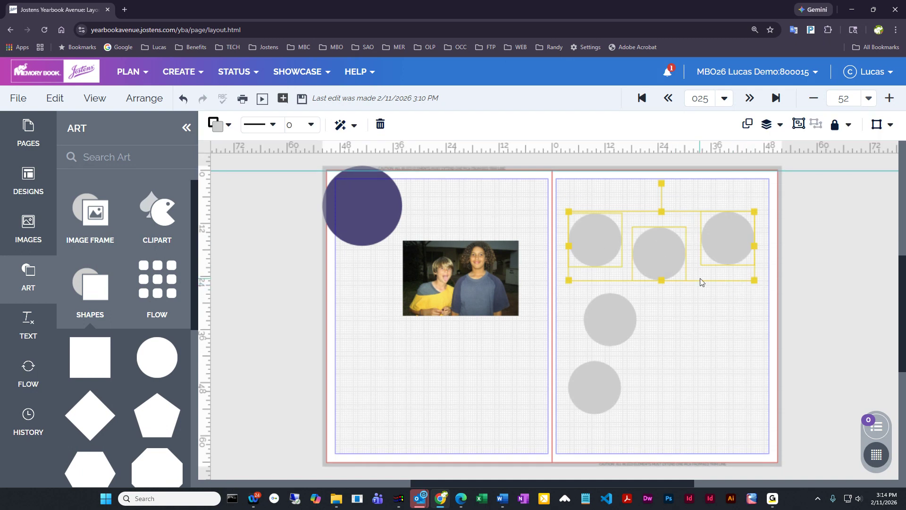
left_click(145, 99)
mouse_move(148, 232)
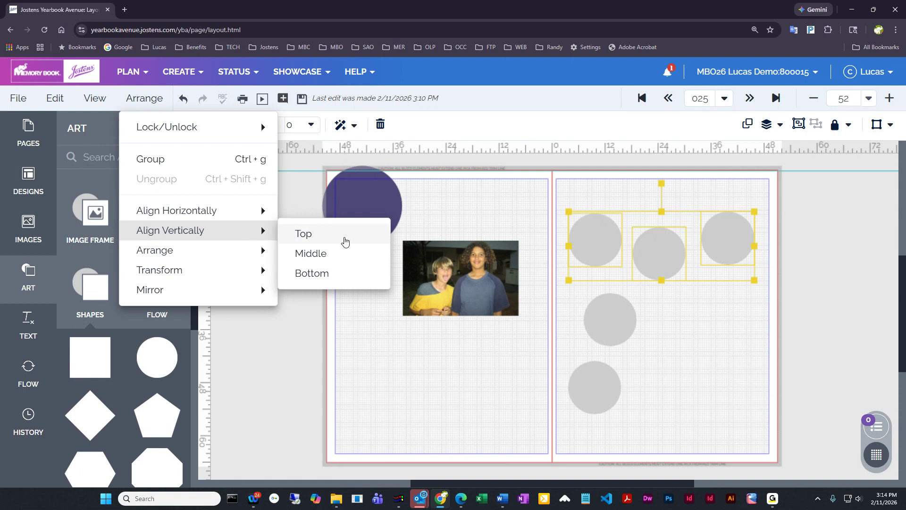
left_click(339, 237)
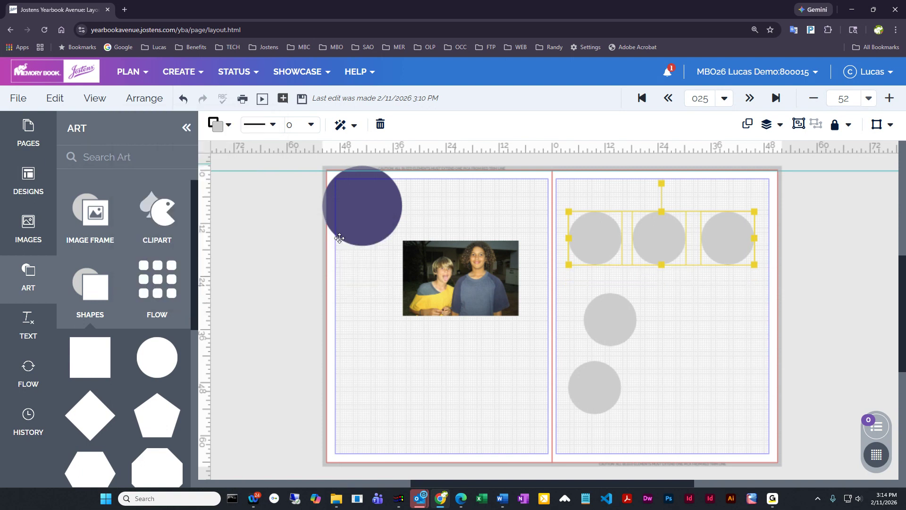
Align the column of three circles nearest the gutter on the right page horizontally by their right edges.
left_click(552, 296)
left_click_drag(546, 207, 634, 422)
left_click(145, 98)
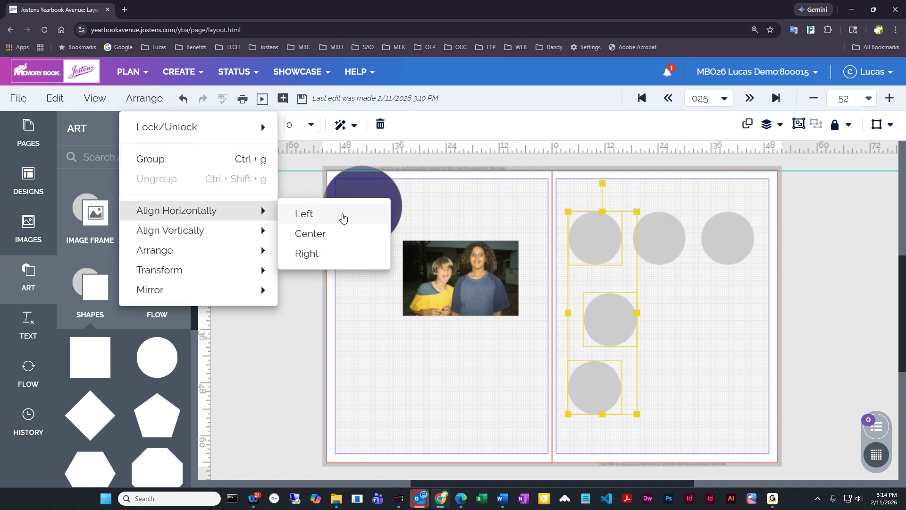
left_click(343, 255)
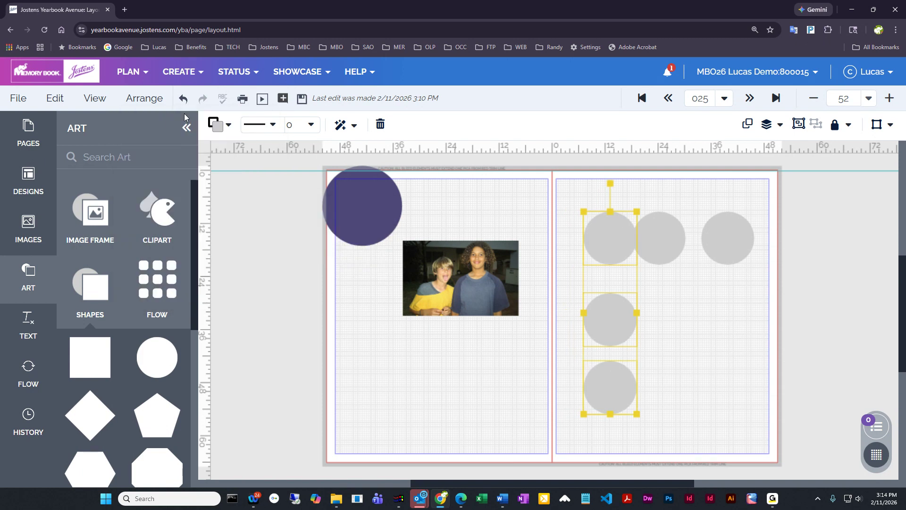
Undo both circle alignments on the right page.
left_click(183, 99)
left_click(183, 99)
left_click(416, 354)
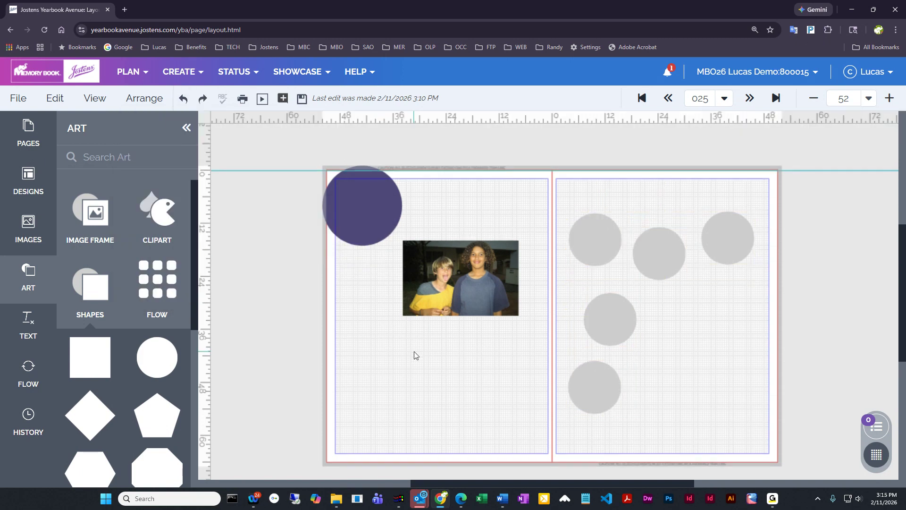
Examine the arrangement, flip/rotate and align options for the upper row of three circles.
left_click_drag(559, 193, 777, 277)
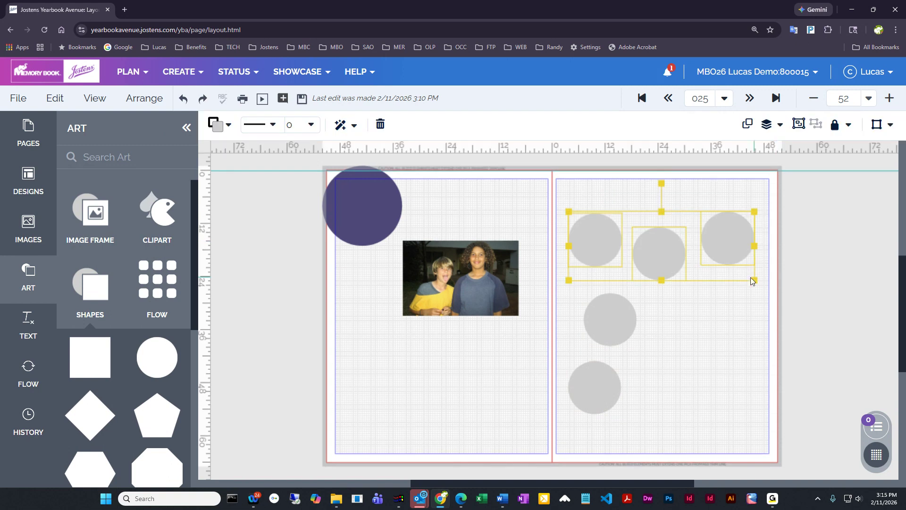
left_click(770, 126)
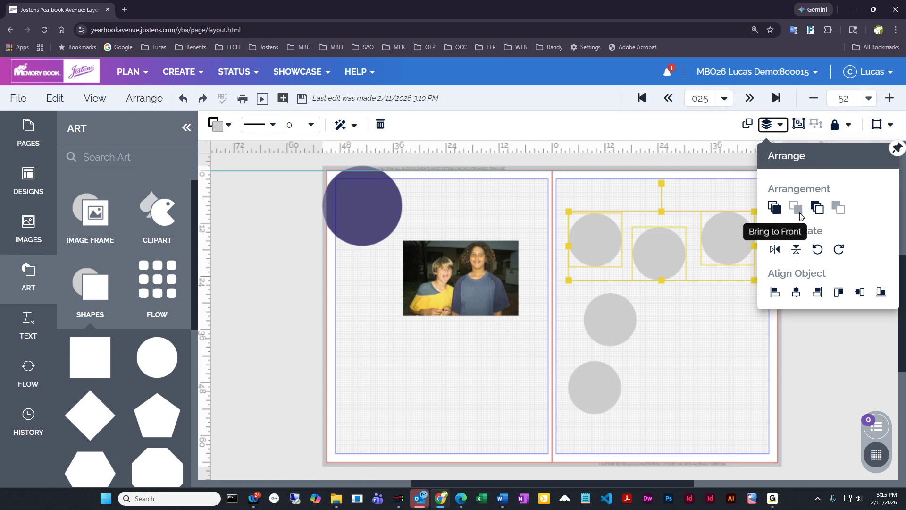
left_click(681, 373)
Fill the upper row's three circles, from the gutter outward, with light yellow, light purple and light green from the Classic colors.
left_click(597, 242)
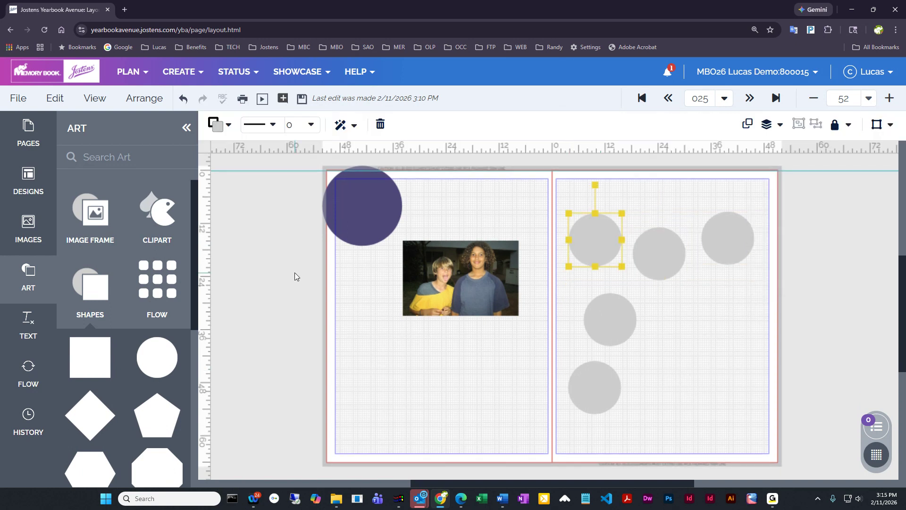
left_click(220, 130)
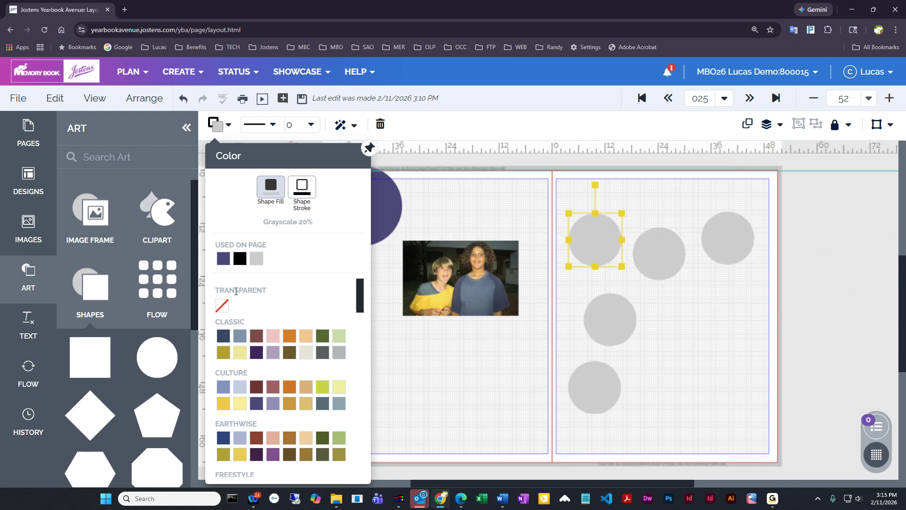
left_click(241, 355)
left_click(641, 249)
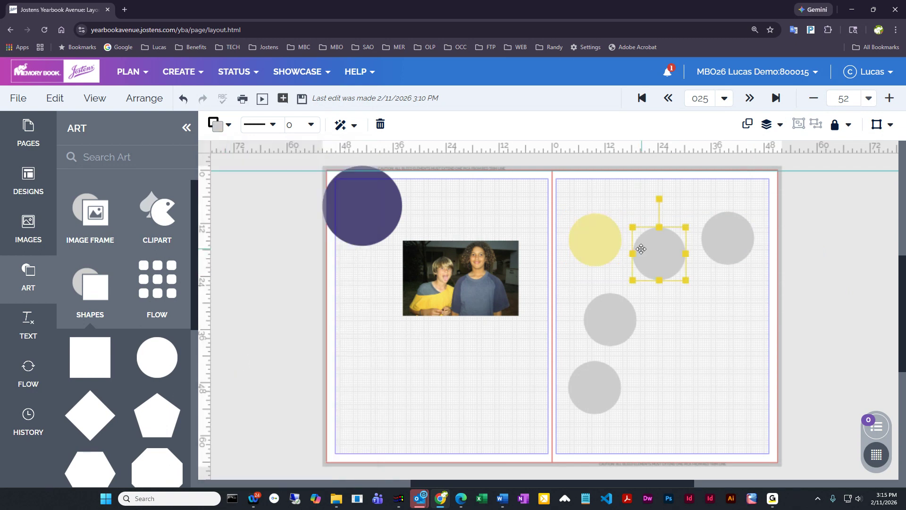
left_click(220, 131)
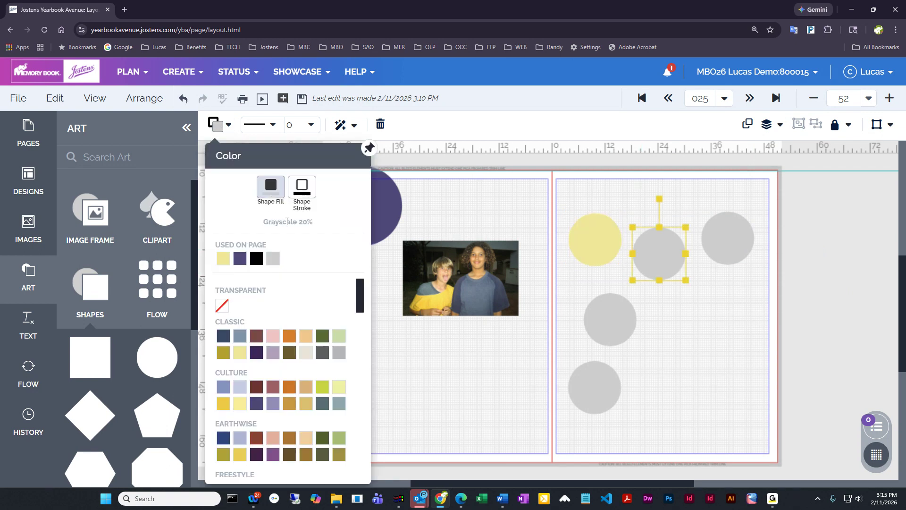
left_click(274, 351)
left_click(727, 237)
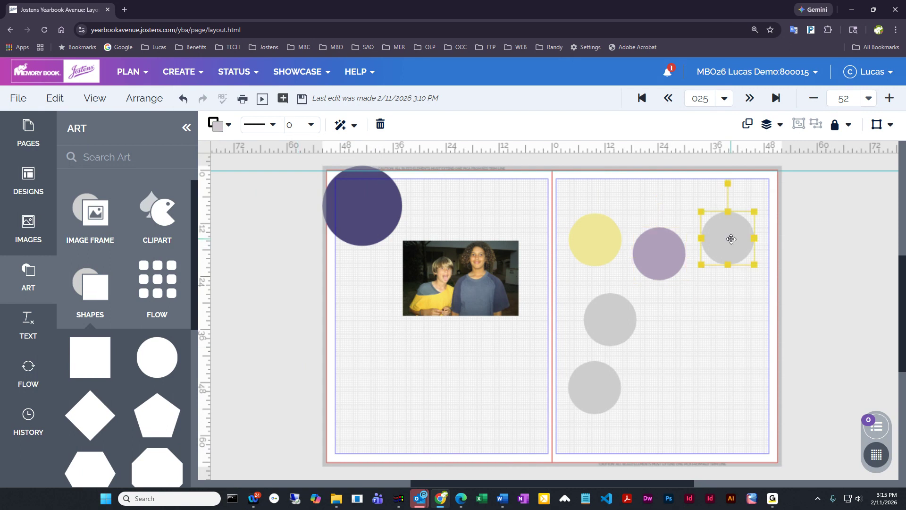
left_click(221, 131)
left_click(338, 336)
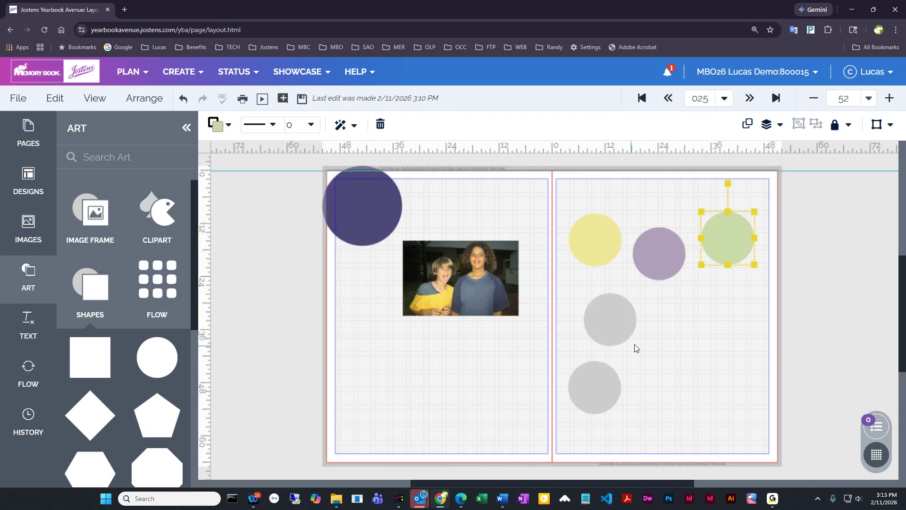
Move the light purple circle over the yellow circle's edge and the green circle over the purple circle's edge.
left_click_drag(659, 261, 635, 246)
left_click_drag(727, 238, 680, 239)
left_click(686, 313)
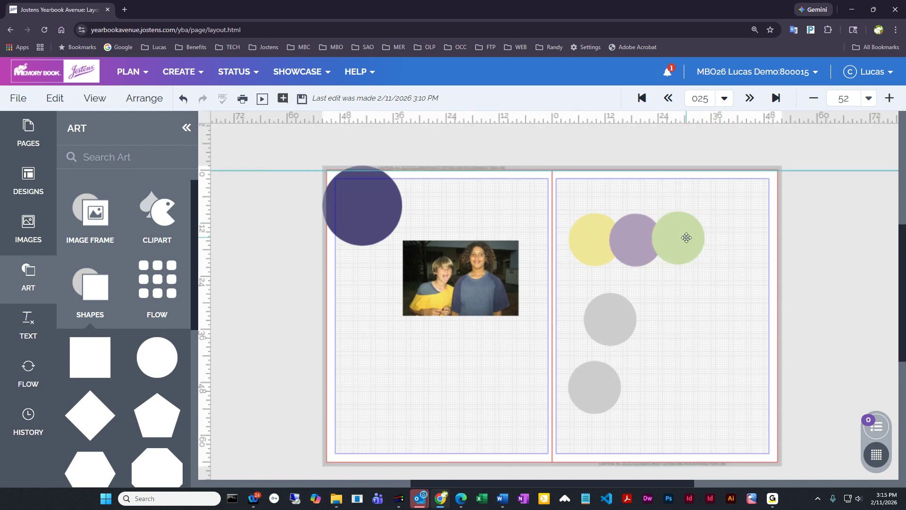
Send the green circle backward behind the light purple circle, and move it right so they no longer overlap.
left_click(682, 234)
left_click(771, 128)
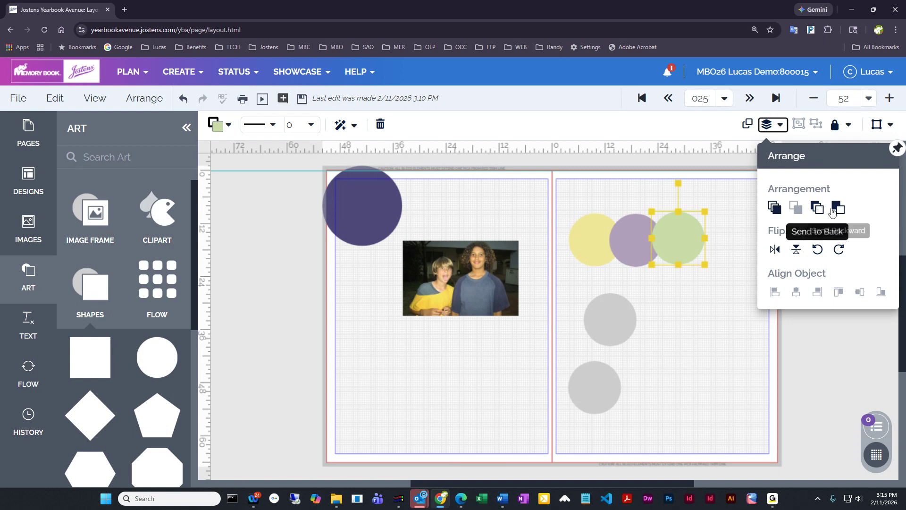
left_click(837, 209)
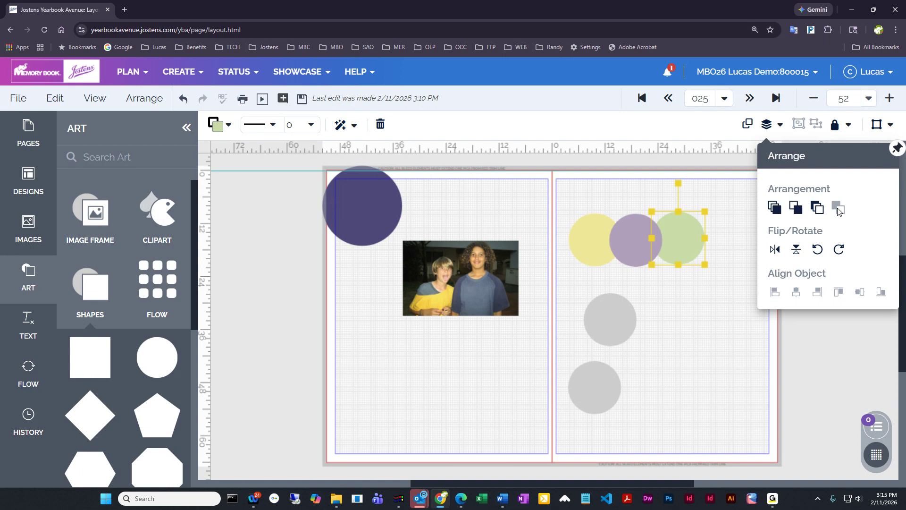
left_click(707, 297)
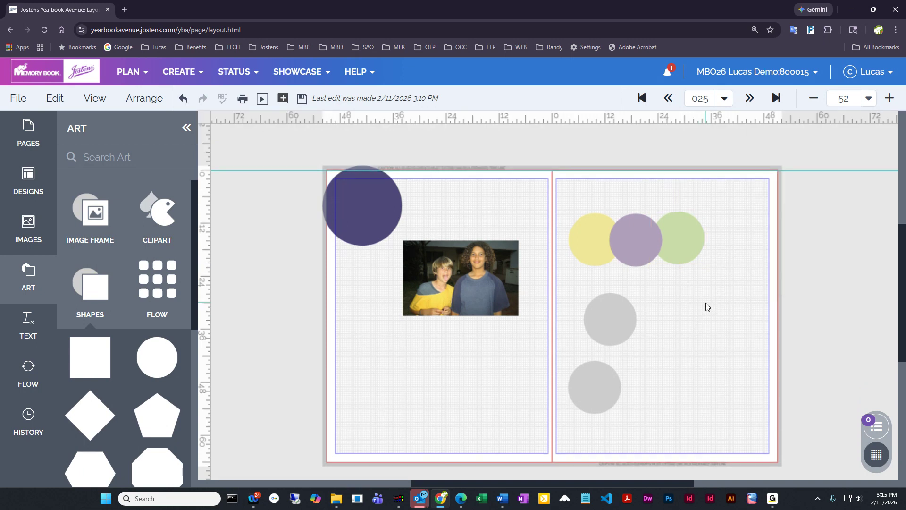
left_click_drag(691, 228, 712, 232)
left_click(688, 356)
Examine the object alignment options for the yellow, light purple and two gray circles together.
left_click_drag(566, 210, 614, 434)
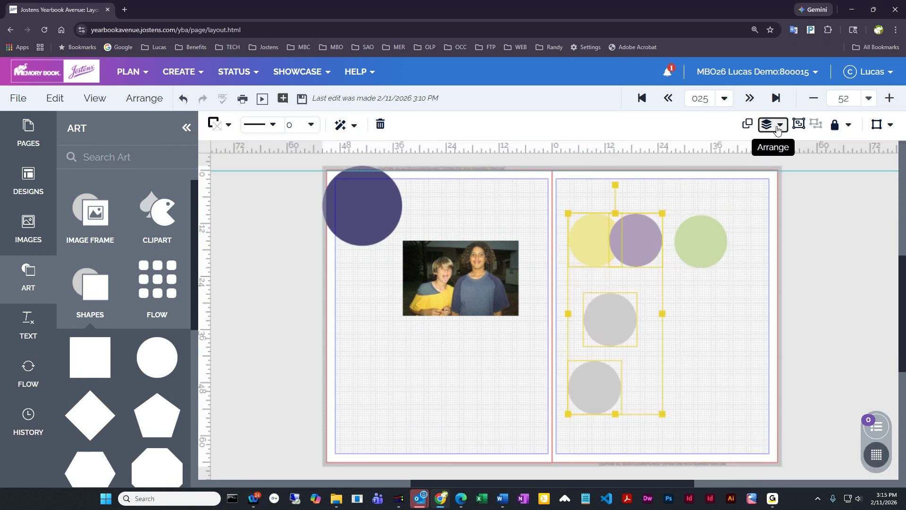
left_click(775, 133)
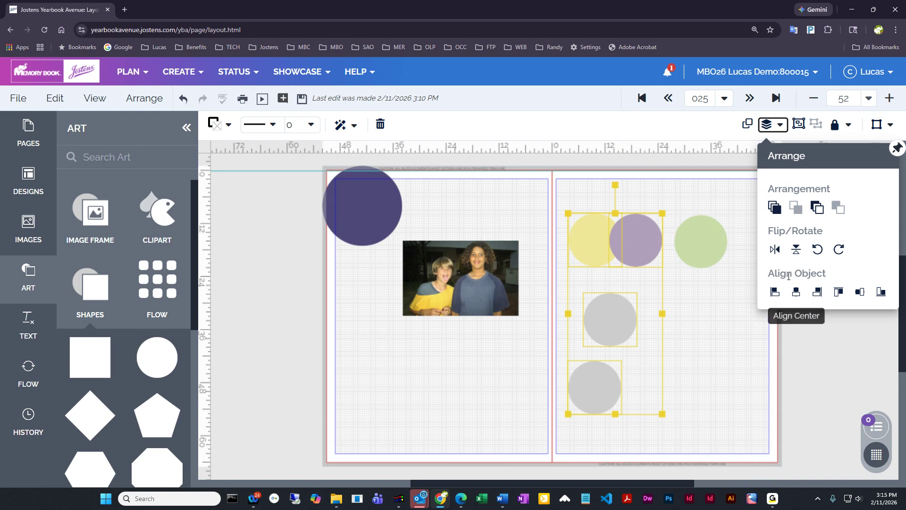
left_click(702, 302)
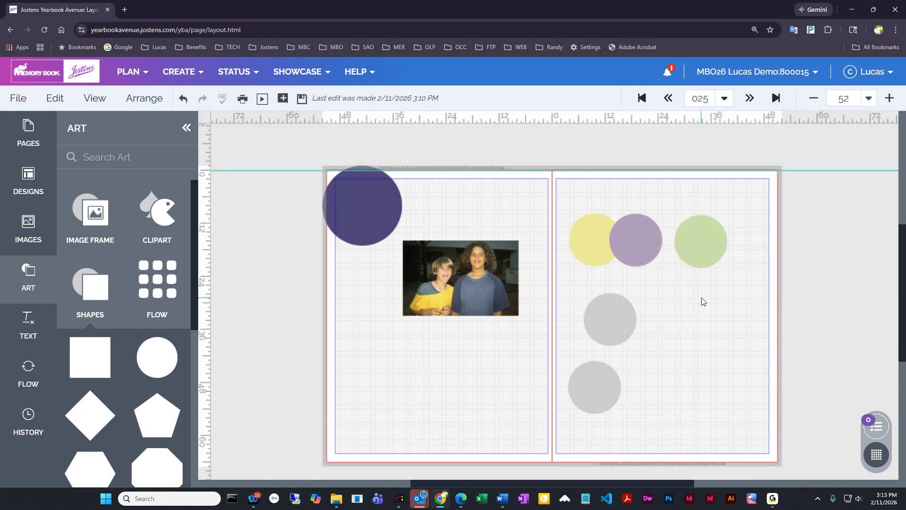
Delete all the circles, the photo and its empty image frame from the spread.
left_click_drag(281, 139, 759, 380)
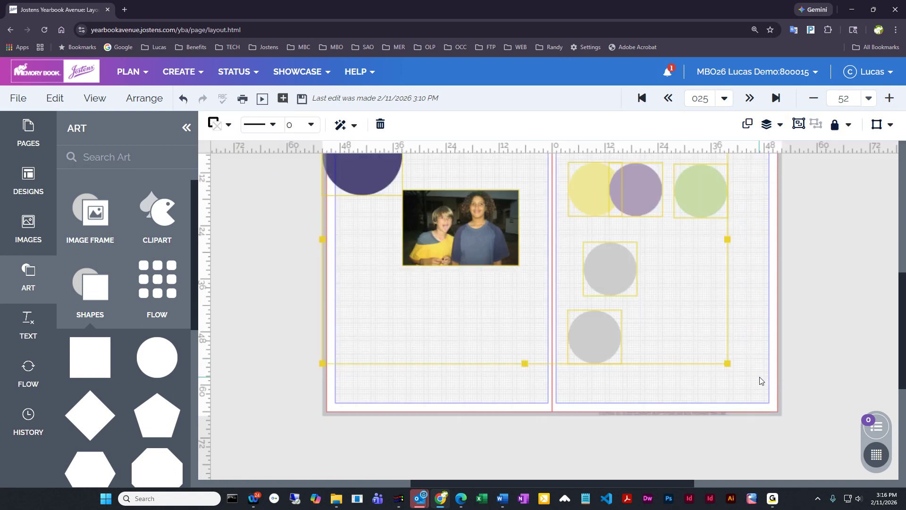
key("Delete")
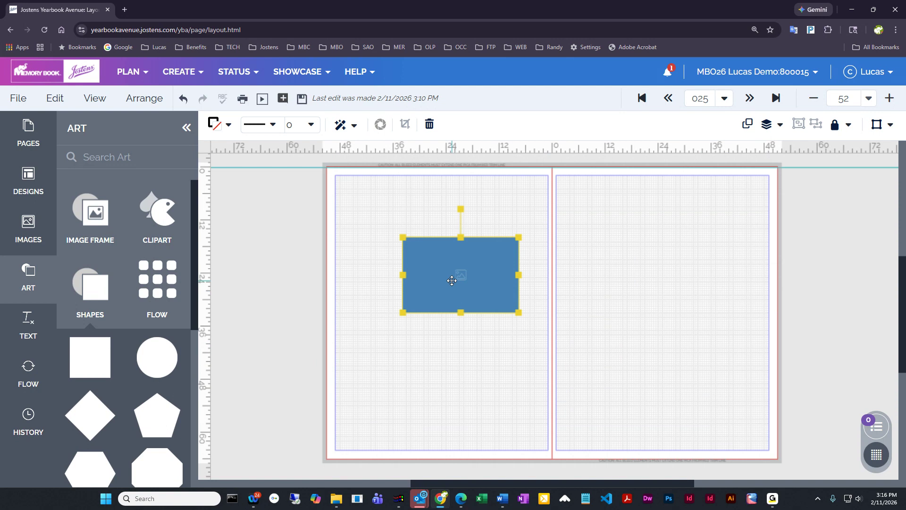
key("Delete")
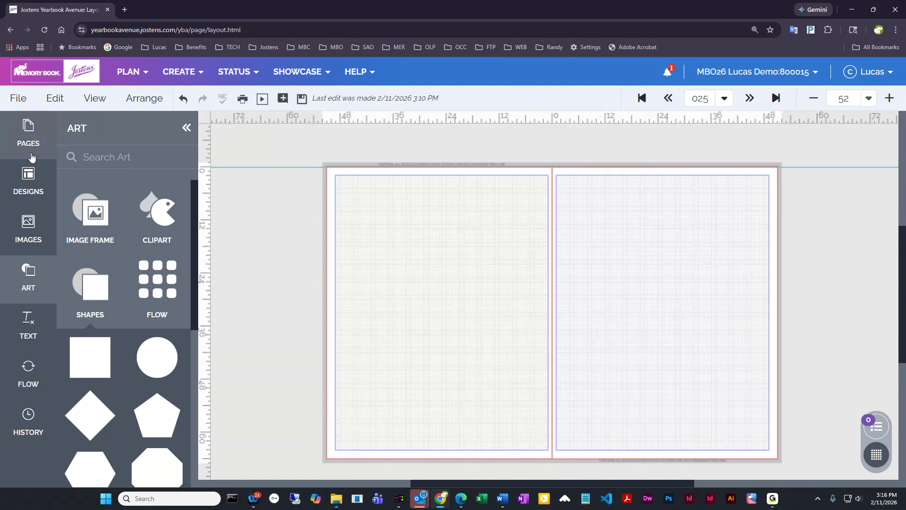
Reduce the browser zoom to 100% and enlarge the layout zoom to 100%.
left_click(895, 30)
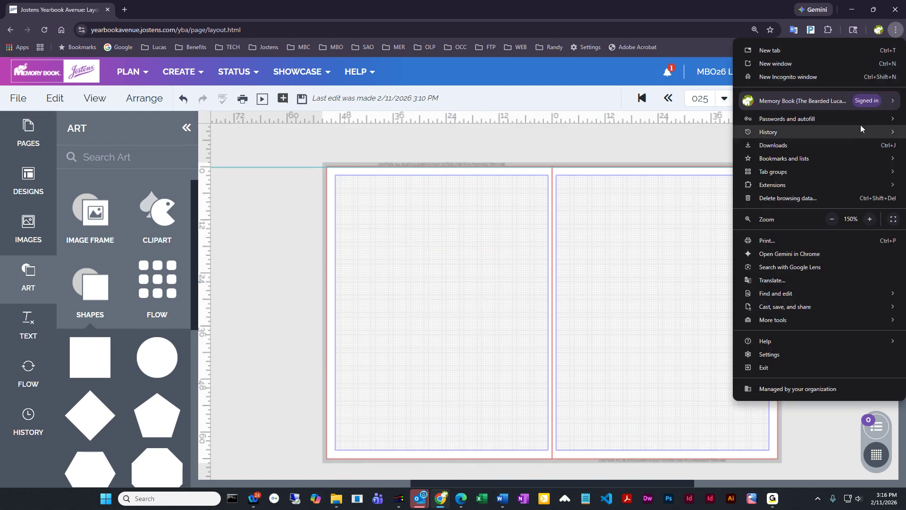
left_click(831, 219)
left_click(832, 219)
left_click(832, 218)
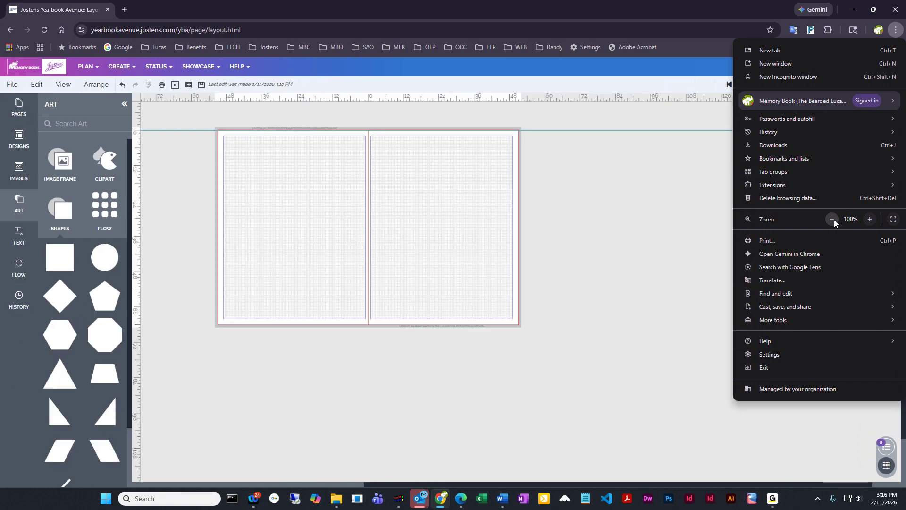
left_click(567, 226)
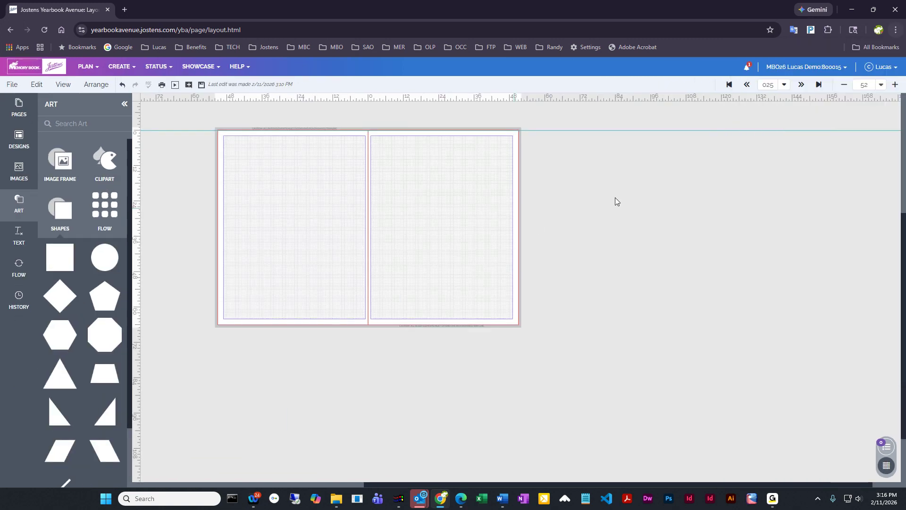
left_click(895, 85)
left_click_drag(373, 204, 655, 309)
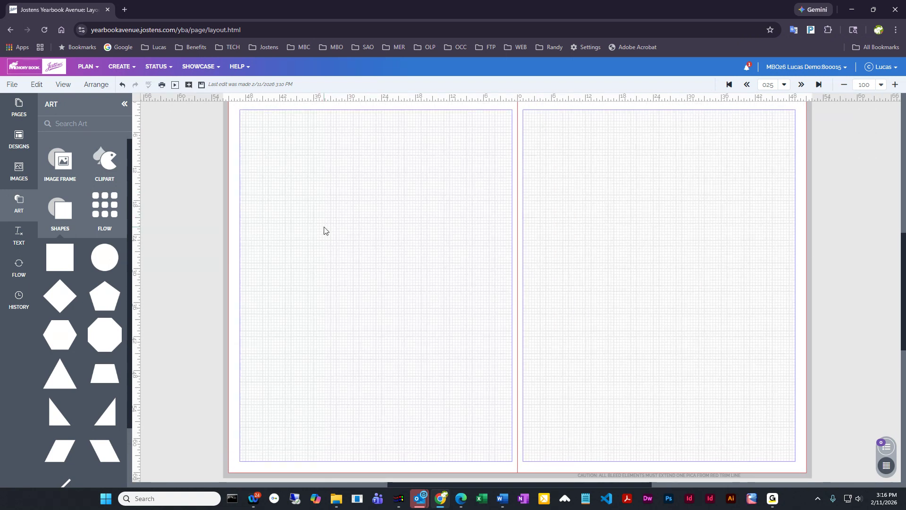
Fit the spread to the layout view and look through the yearbook's page thumbnails from page 001 onward.
left_click(867, 86)
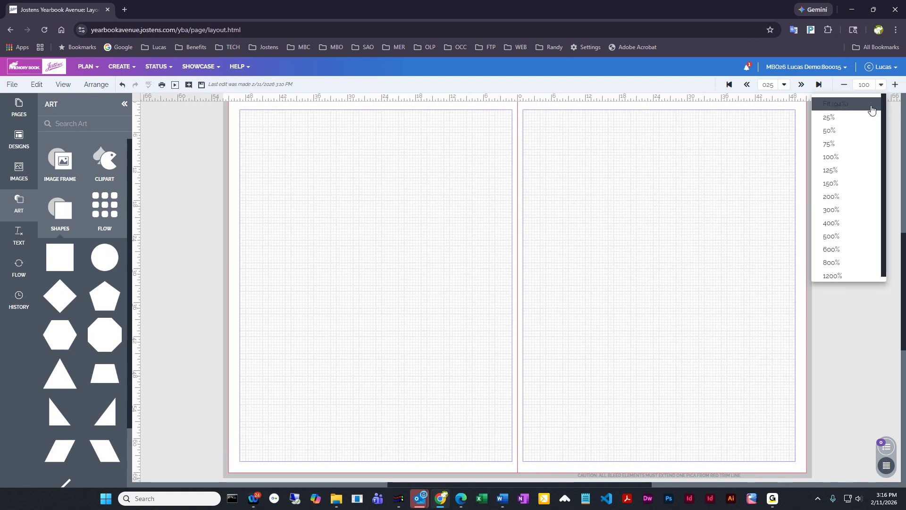
left_click(855, 108)
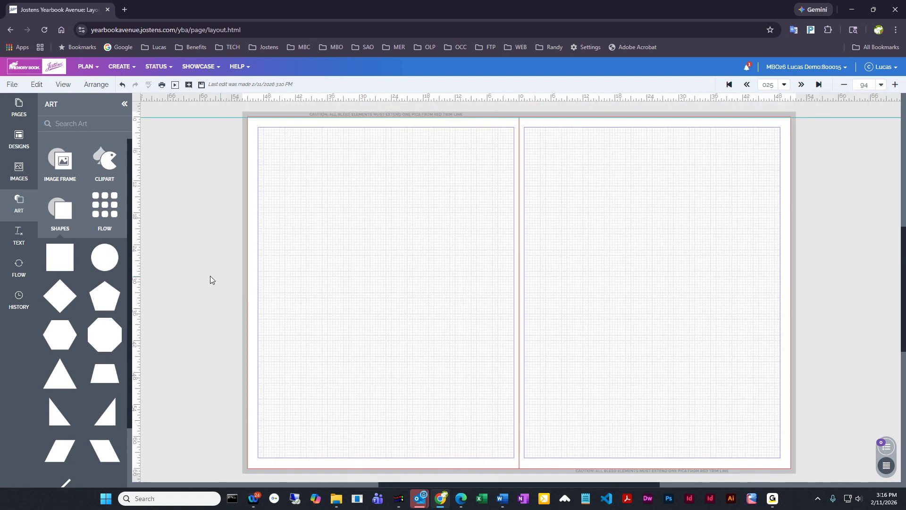
left_click(16, 115)
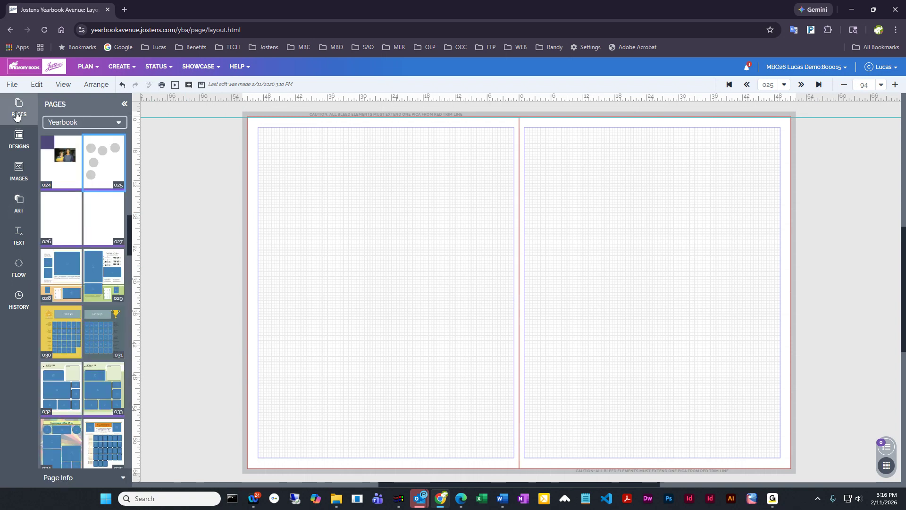
mouse_move(64, 194)
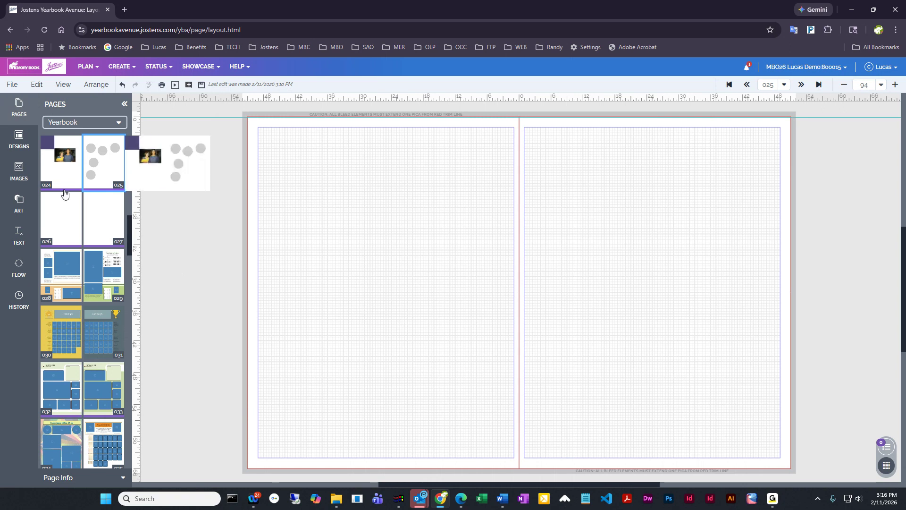
scroll(87, 206, "up", 10)
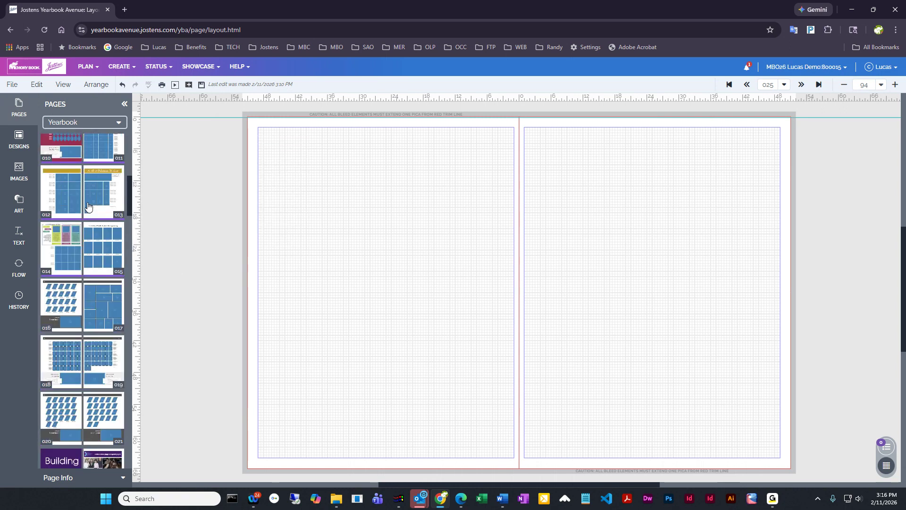
scroll(88, 206, "up", 5)
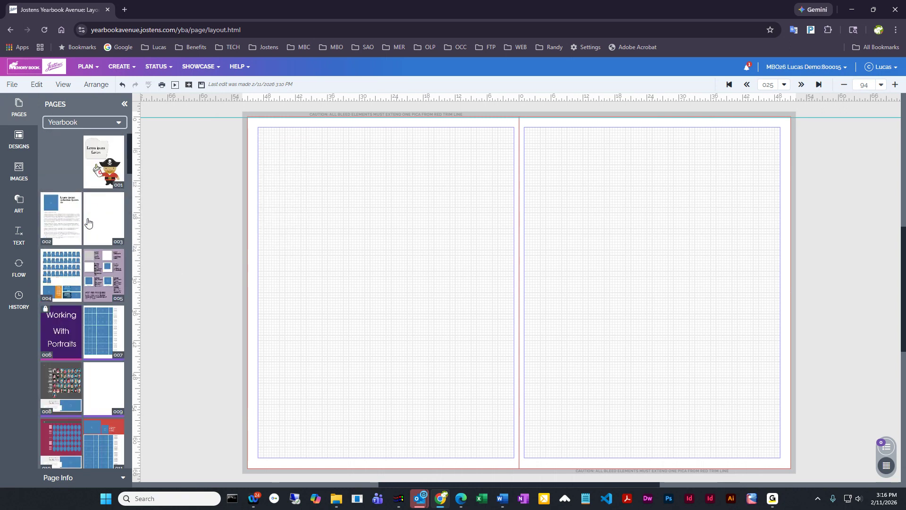
scroll(90, 298, "down", 5)
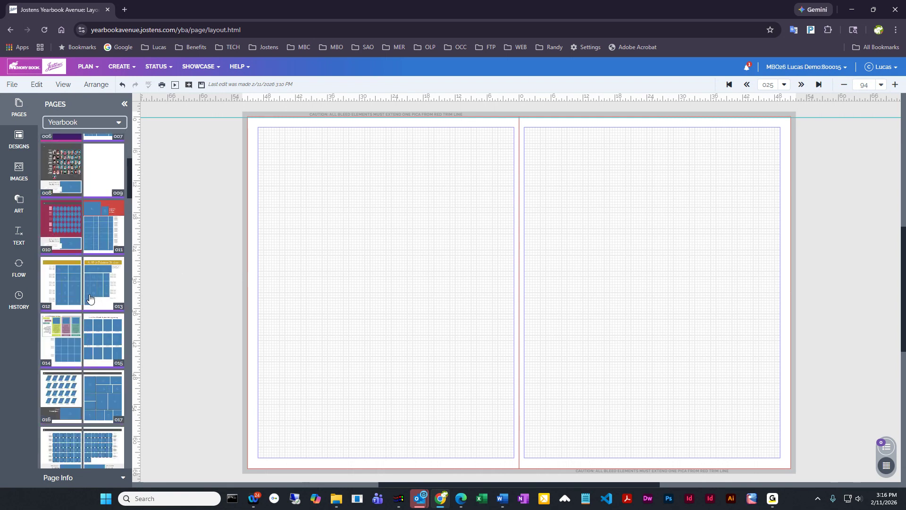
scroll(90, 299, "down", 3)
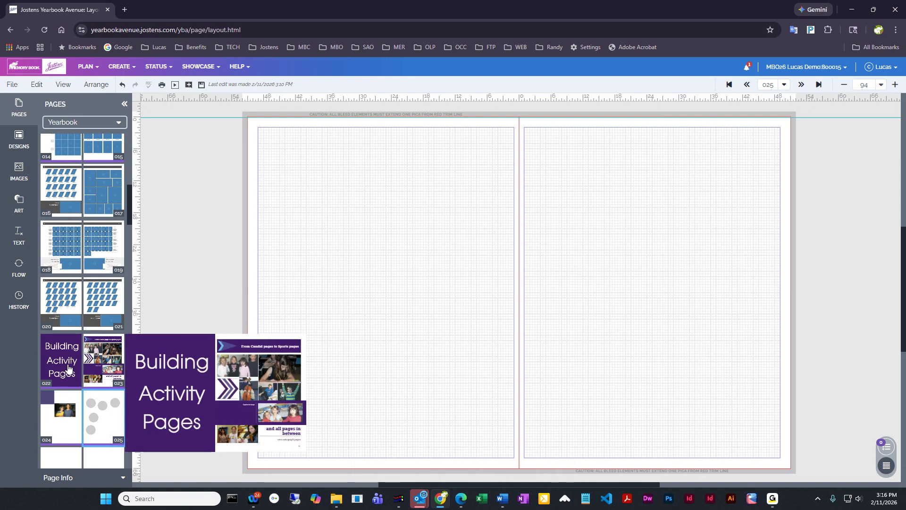
scroll(65, 363, "down", 3)
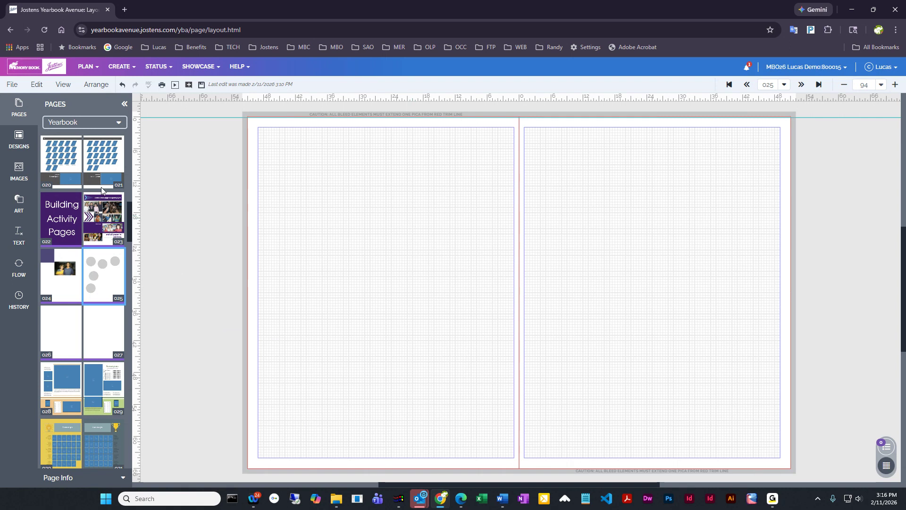
Show the Candids template collection from the Page Surfer designs.
left_click(19, 148)
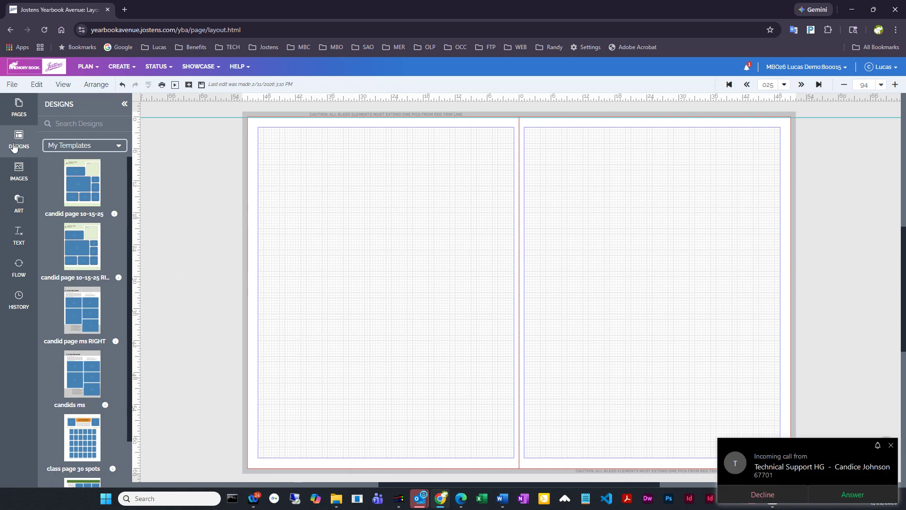
left_click(19, 141)
left_click(19, 142)
left_click(103, 146)
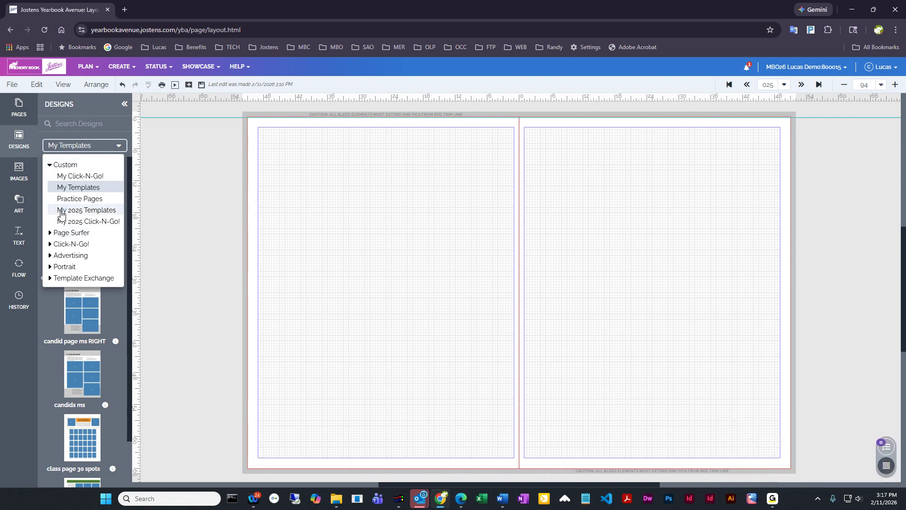
left_click(50, 235)
scroll(94, 228, "down", 2)
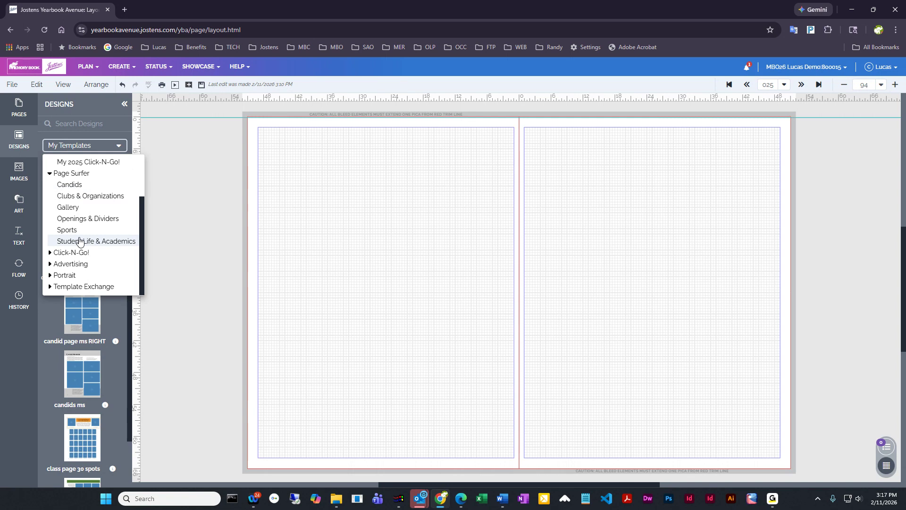
left_click(67, 184)
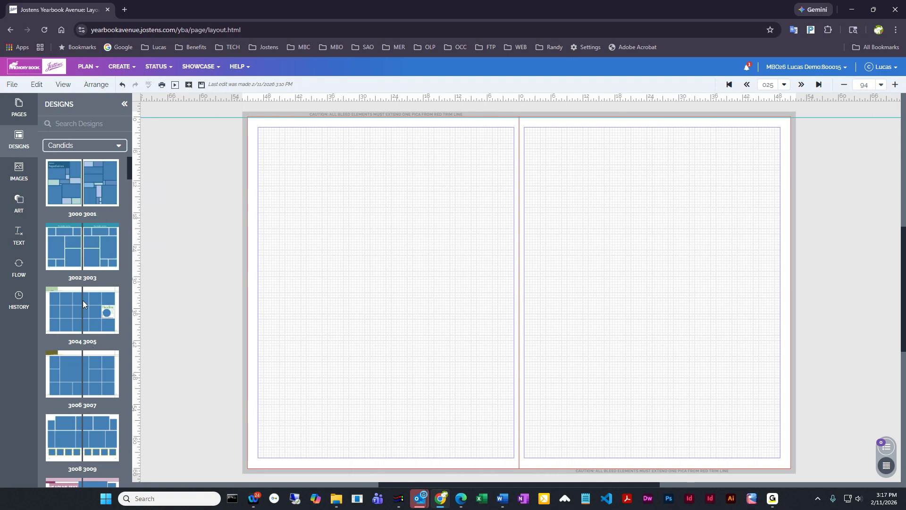
Apply candids template 3018 to the left page and 3019 to the right page without retaining existing content.
scroll(83, 300, "down", 4)
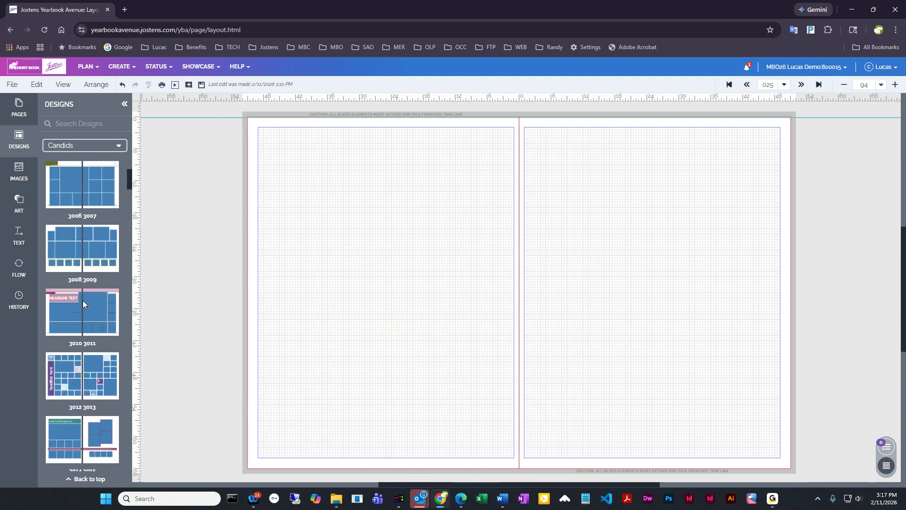
scroll(83, 300, "down", 7)
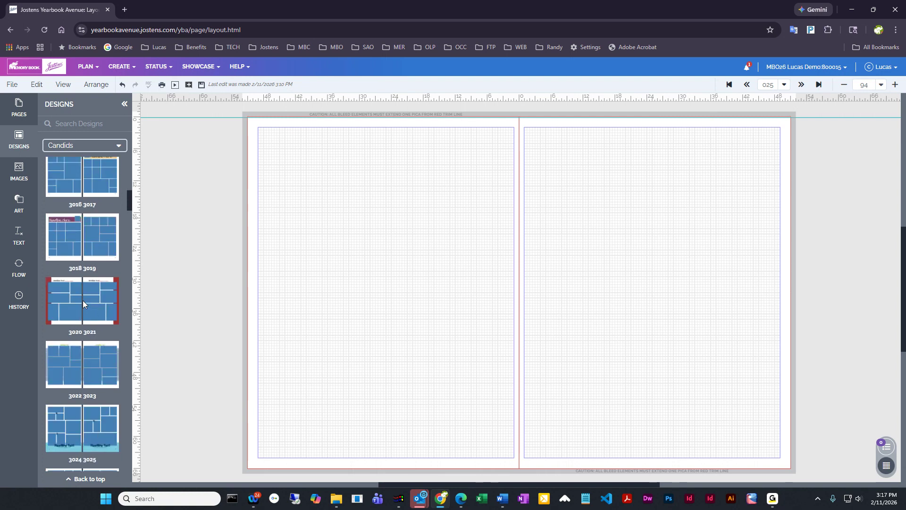
left_click_drag(66, 230, 379, 219)
left_click(502, 306)
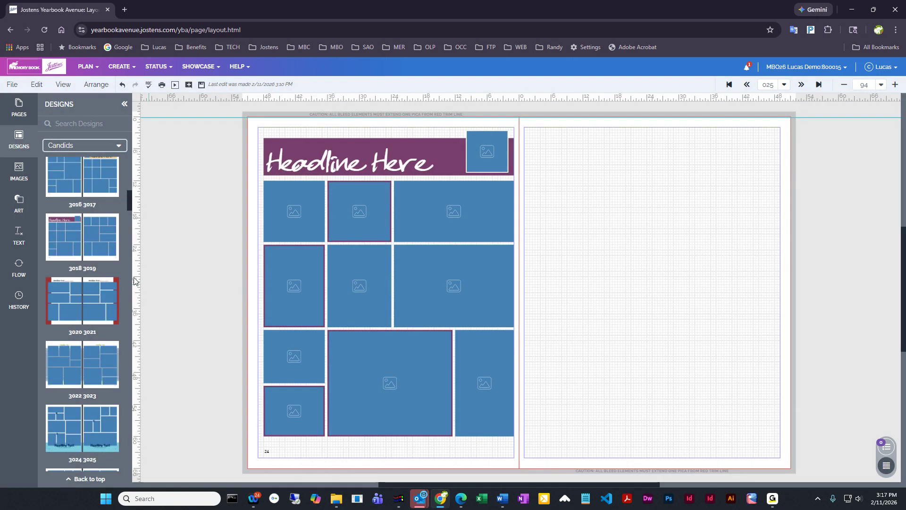
left_click_drag(96, 238, 707, 259)
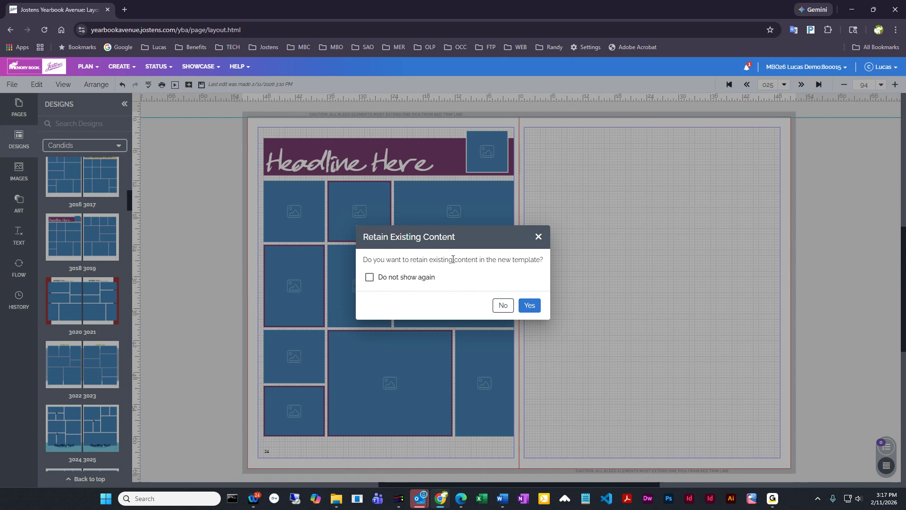
left_click(503, 306)
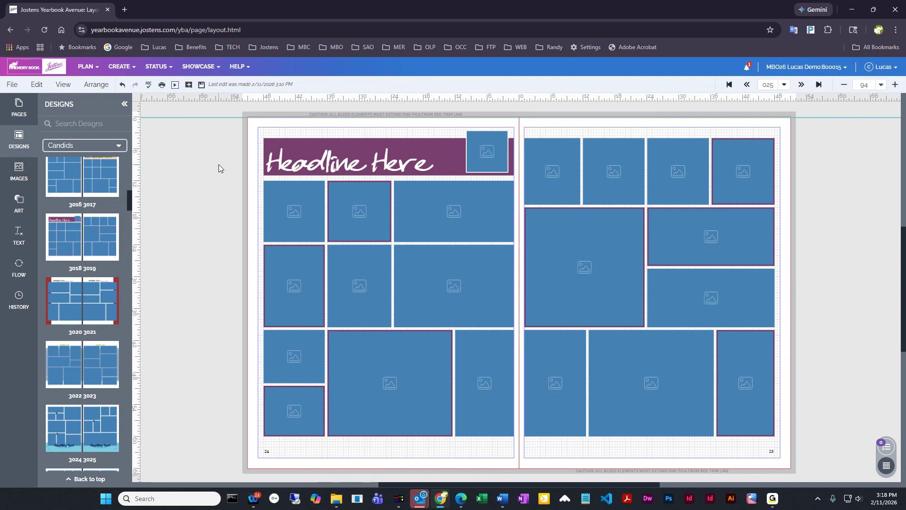
Replace the spread's templates with 3024 on the left page and 3025 on the right, without retaining existing content.
scroll(100, 373, "down", 5)
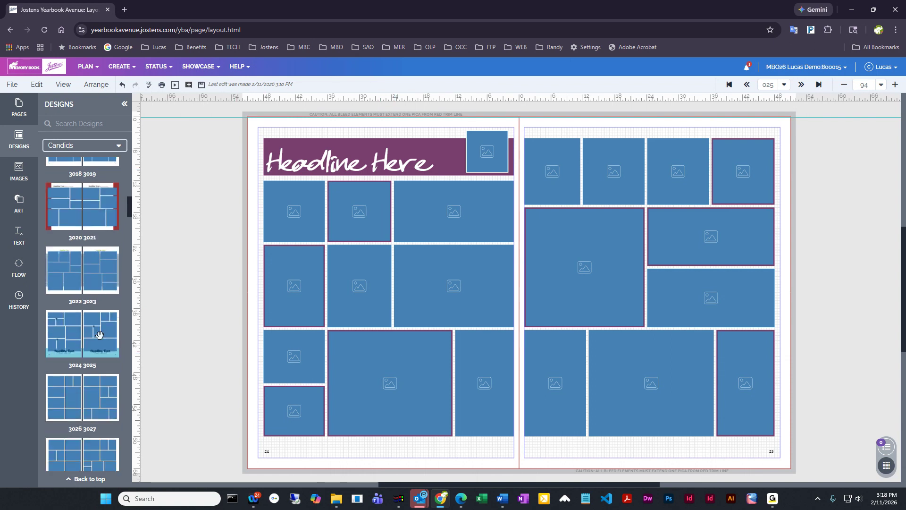
scroll(100, 336, "down", 1)
left_click_drag(62, 198, 355, 263)
left_click(503, 305)
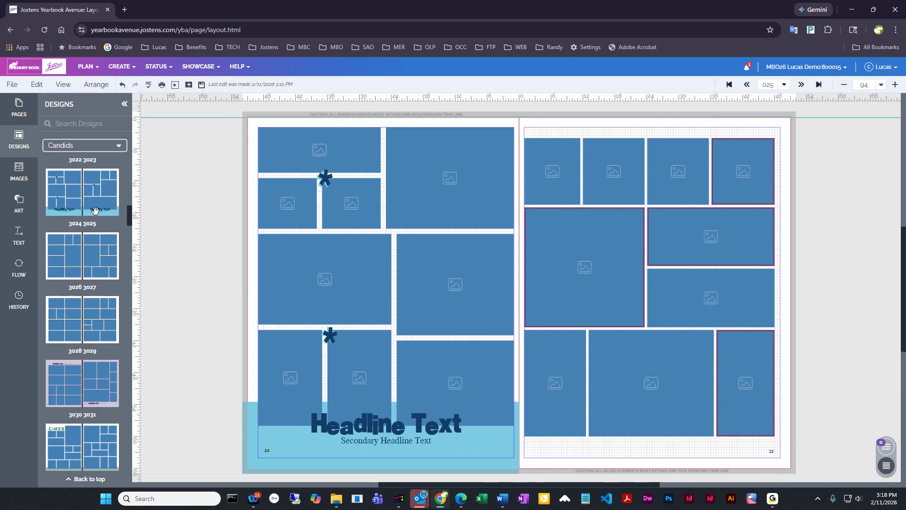
left_click_drag(96, 209, 551, 288)
left_click(502, 306)
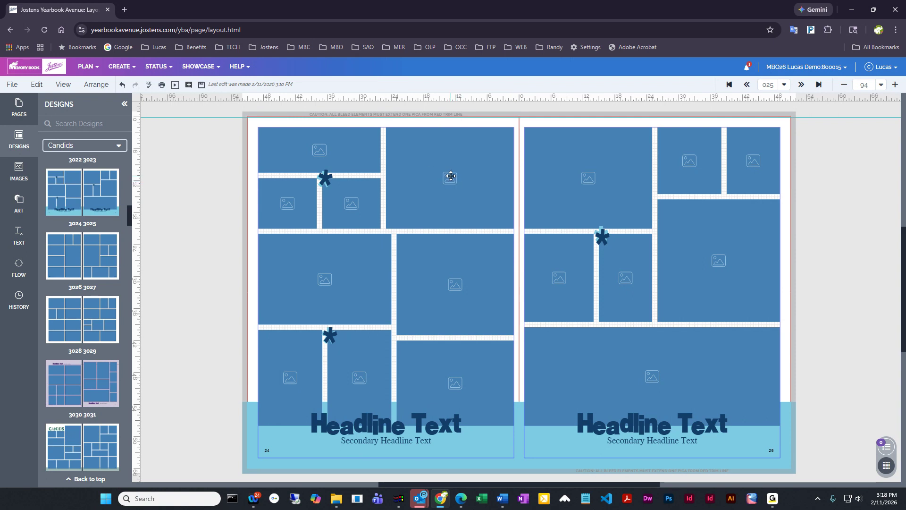
Apply candids template 3044 to the left page, without retaining existing content.
scroll(432, 273, "down", 1)
scroll(110, 333, "down", 7)
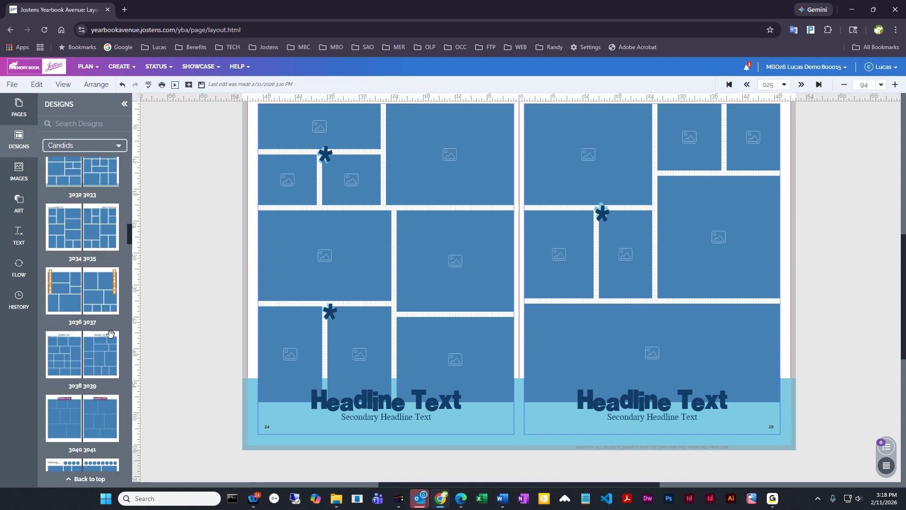
scroll(110, 333, "down", 2)
left_click_drag(107, 250, 366, 214)
left_click(502, 303)
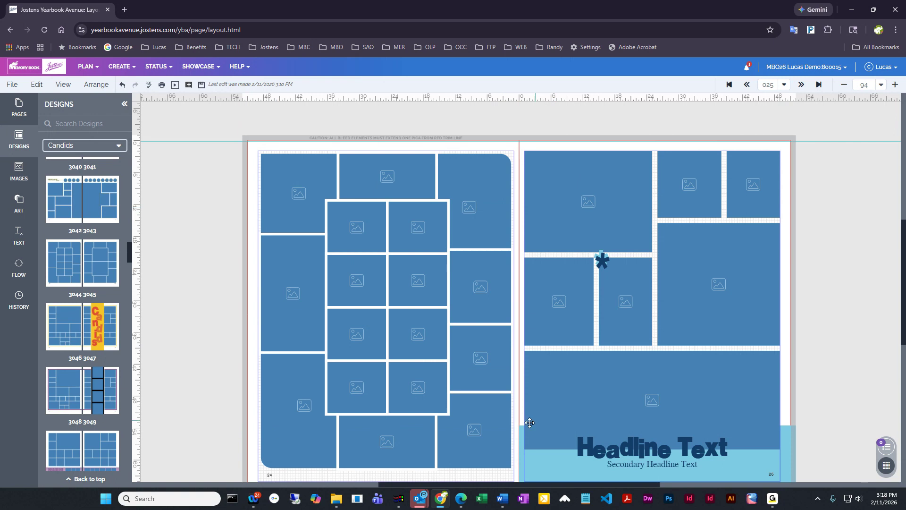
Apply the CANDIDS template 3062 to the left page and 3063 to the right page without retaining existing content.
scroll(649, 369, "down", 1)
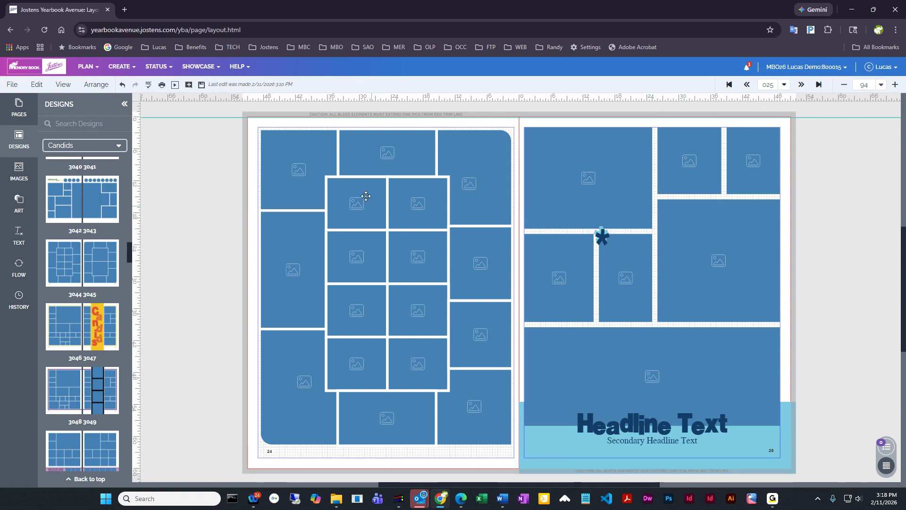
scroll(85, 402, "down", 5)
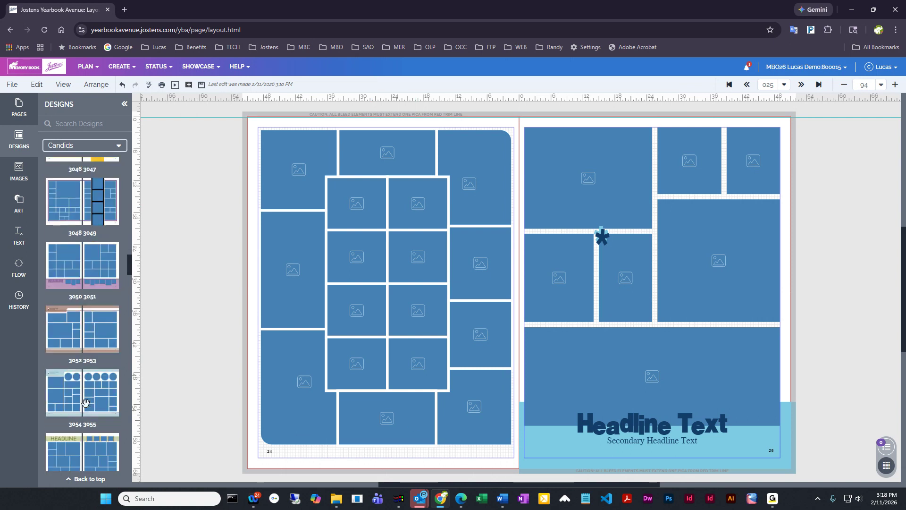
scroll(85, 402, "down", 4)
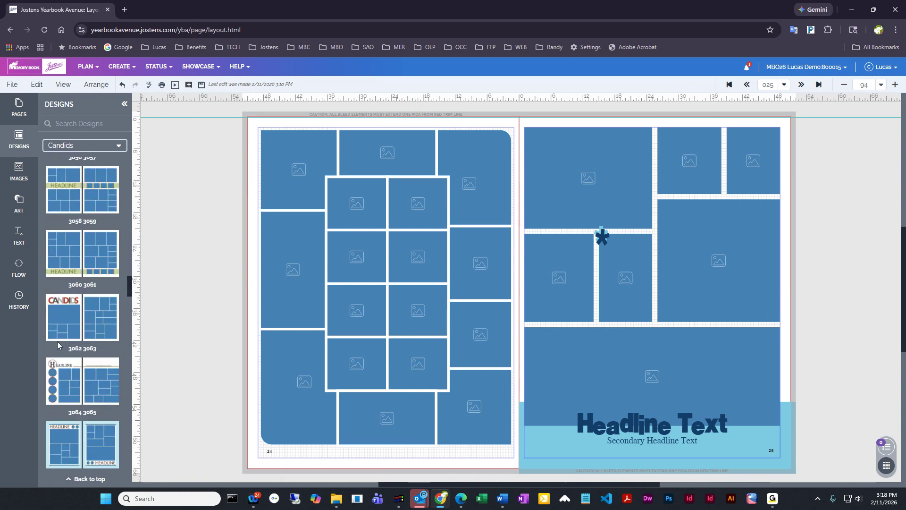
left_click_drag(61, 314, 128, 278)
left_click_drag(367, 268, 367, 267)
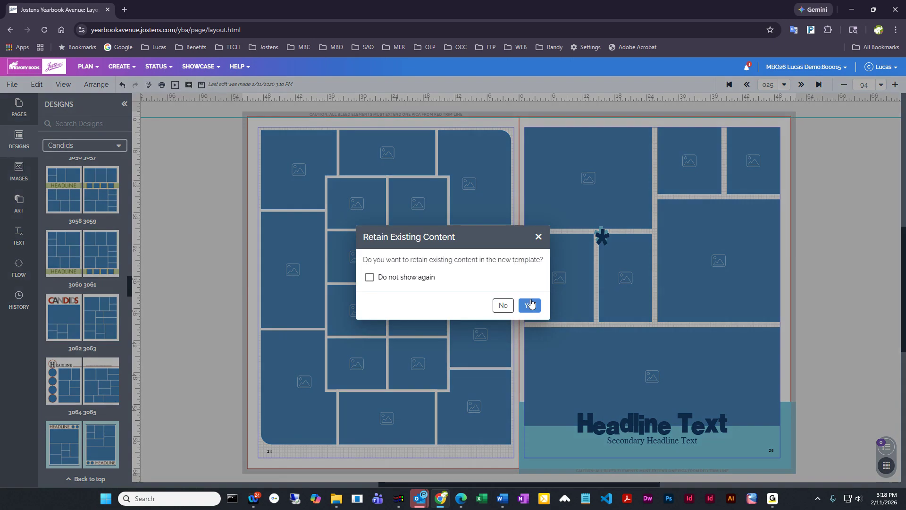
left_click(501, 306)
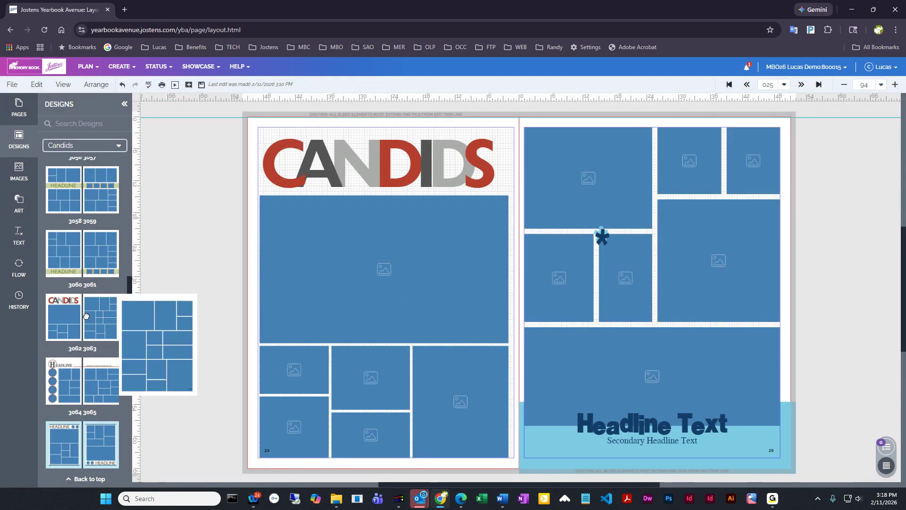
left_click_drag(100, 324, 636, 275)
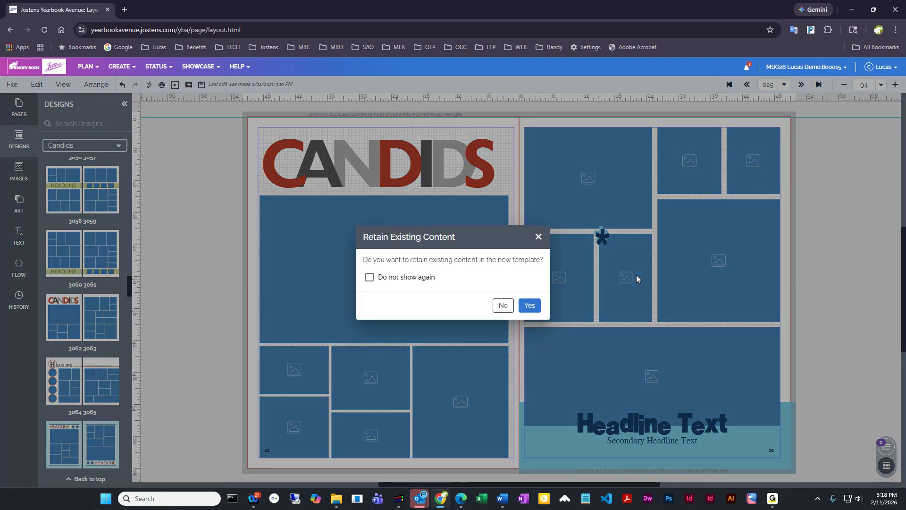
left_click(503, 306)
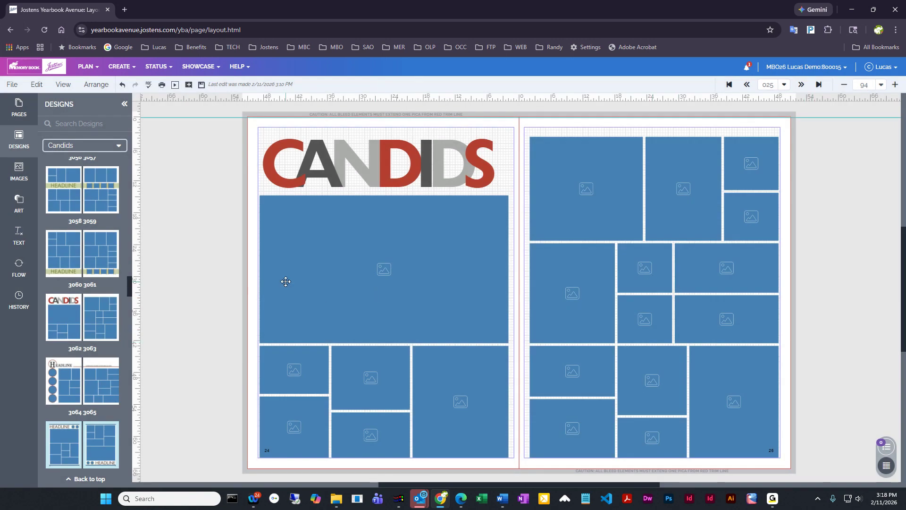
Set the rounded corner value of the large image frame under the CANDIDS heading to 11.
left_click(372, 256)
left_click(481, 266)
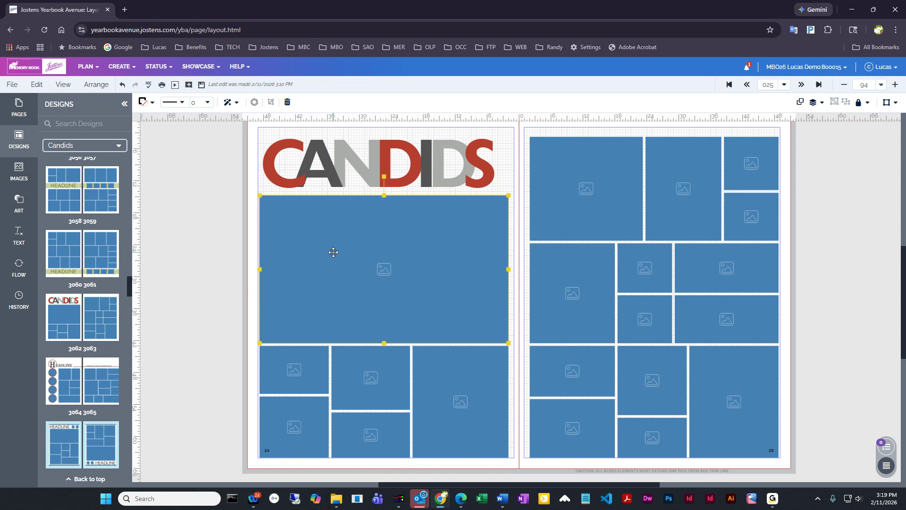
left_click(254, 230)
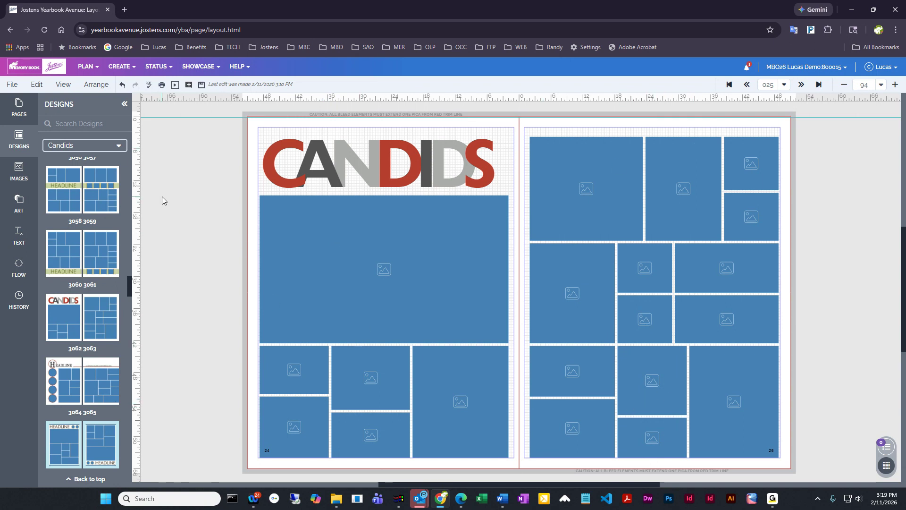
left_click(421, 299)
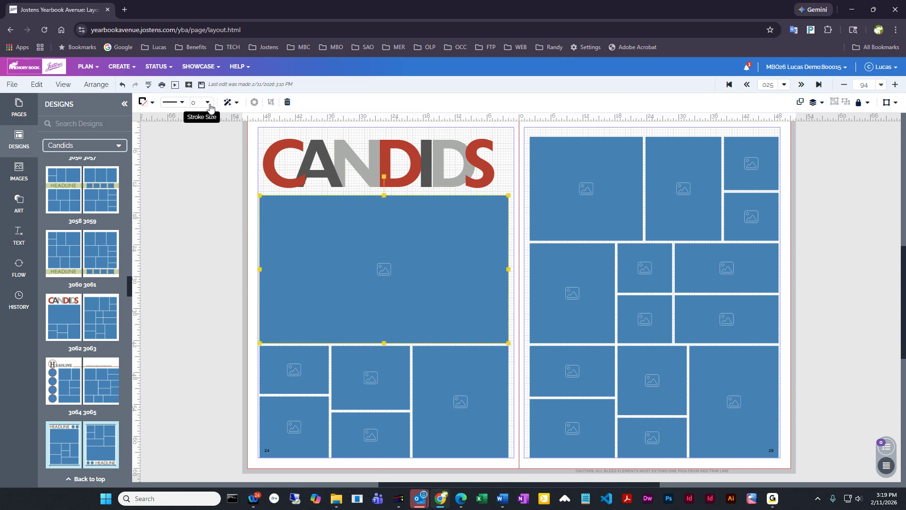
left_click(230, 103)
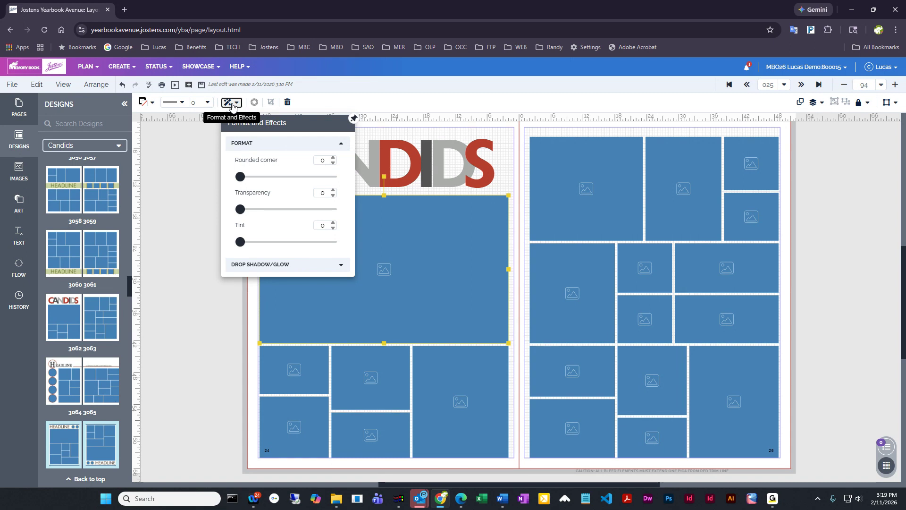
left_click_drag(240, 177, 268, 189)
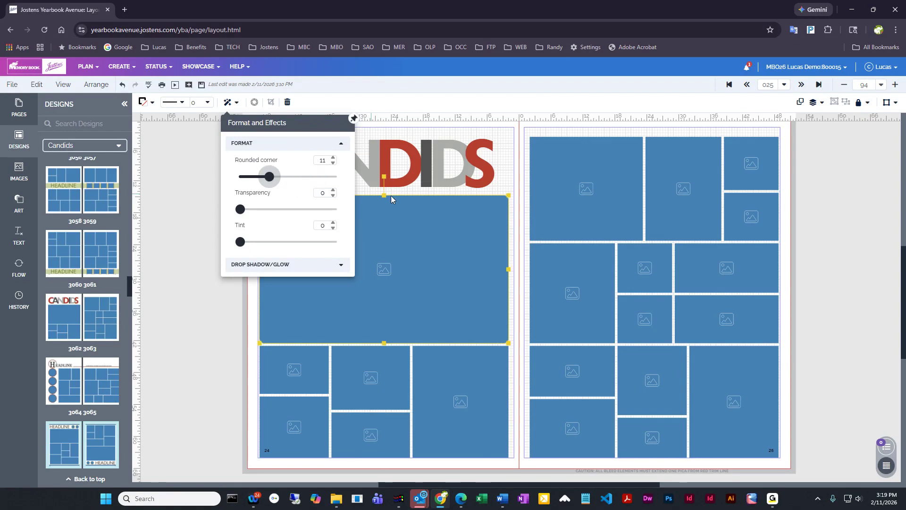
left_click_drag(508, 196, 508, 194)
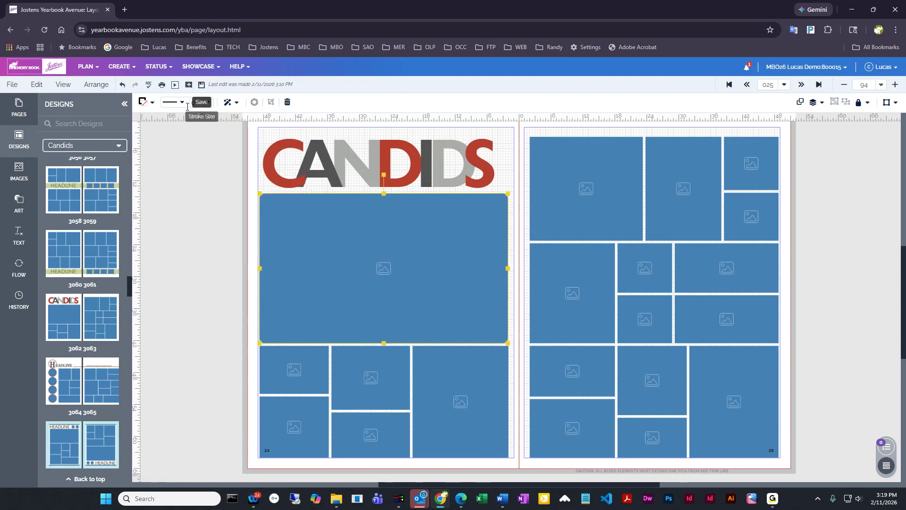
left_click(122, 85)
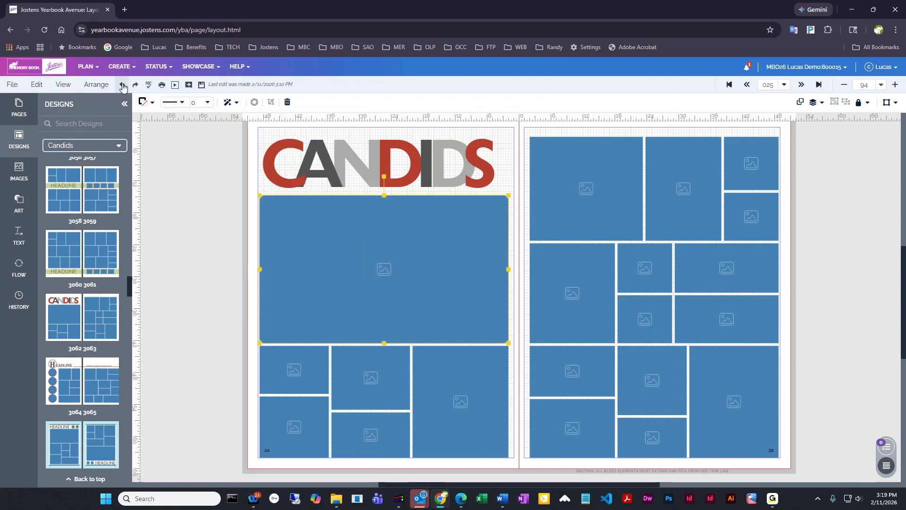
left_click(185, 185)
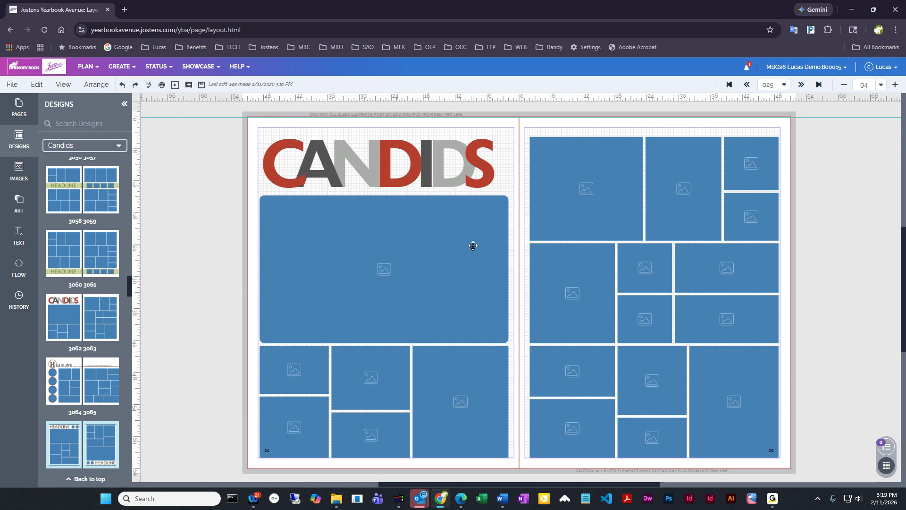
Select all images on the spread and increase their rounded corner value together.
left_click(36, 84)
mouse_move(63, 257)
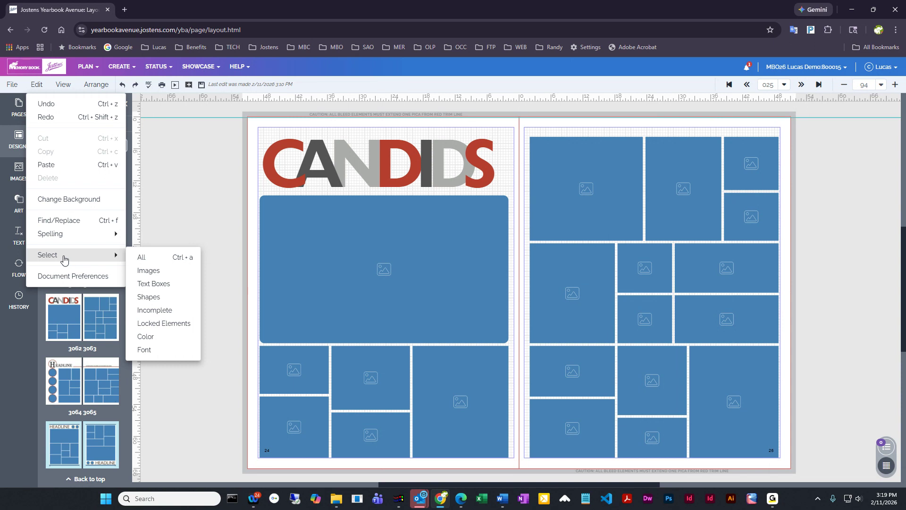
left_click(148, 270)
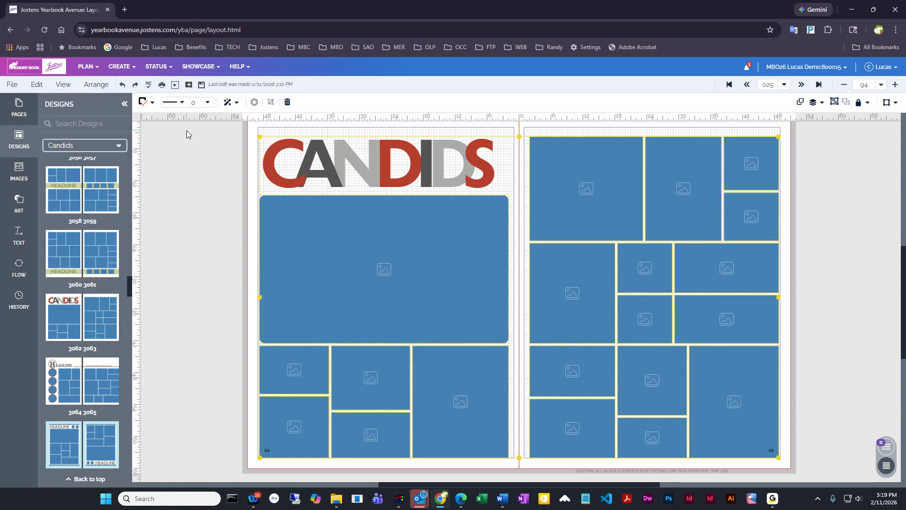
left_click(234, 105)
left_click_drag(240, 177, 271, 182)
left_click(162, 197)
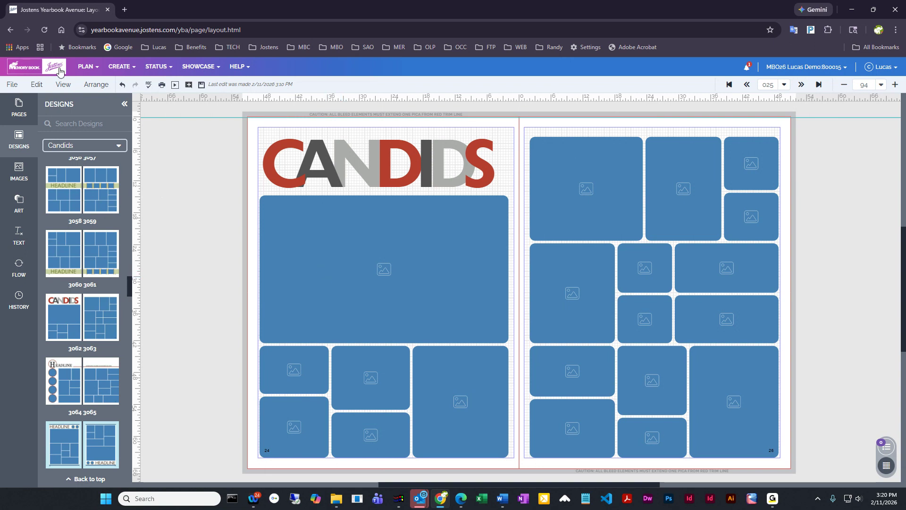
Try a stroke of 1 pt and then 9 pt on the large image frame under the CANDIDS heading.
left_click(344, 269)
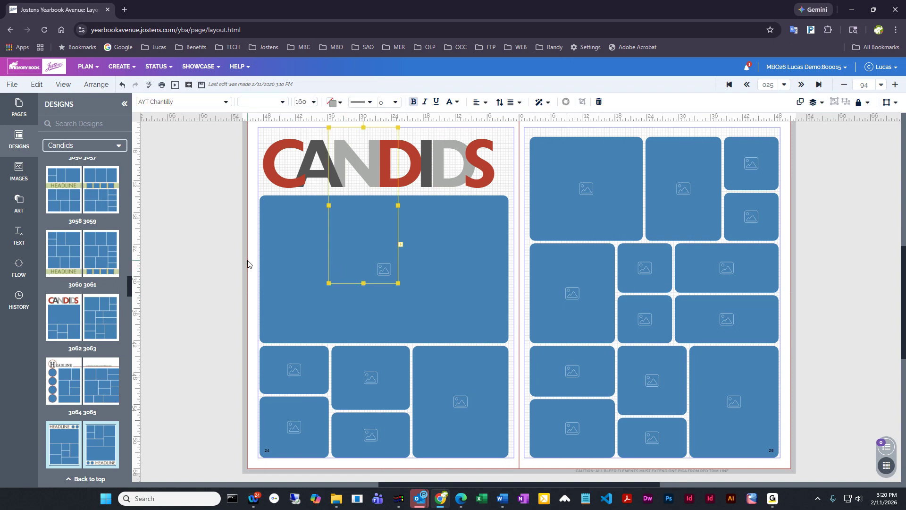
left_click(247, 263)
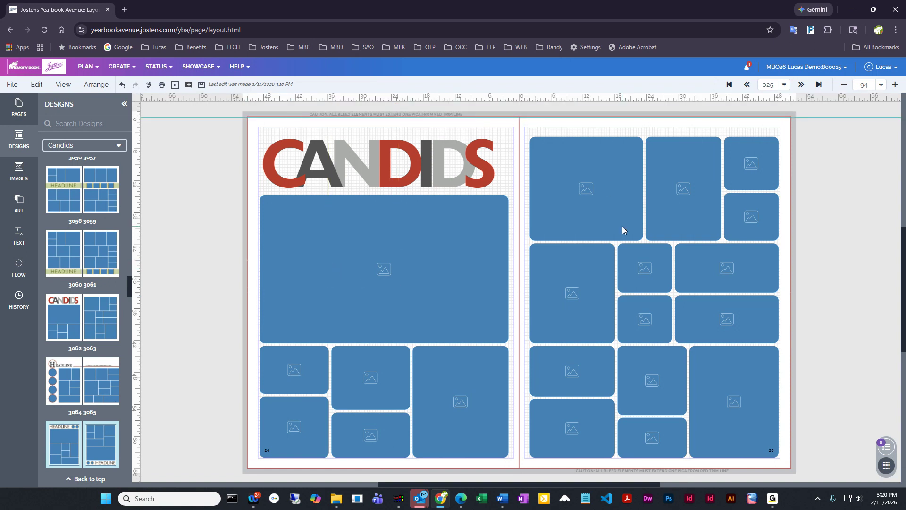
left_click(401, 275)
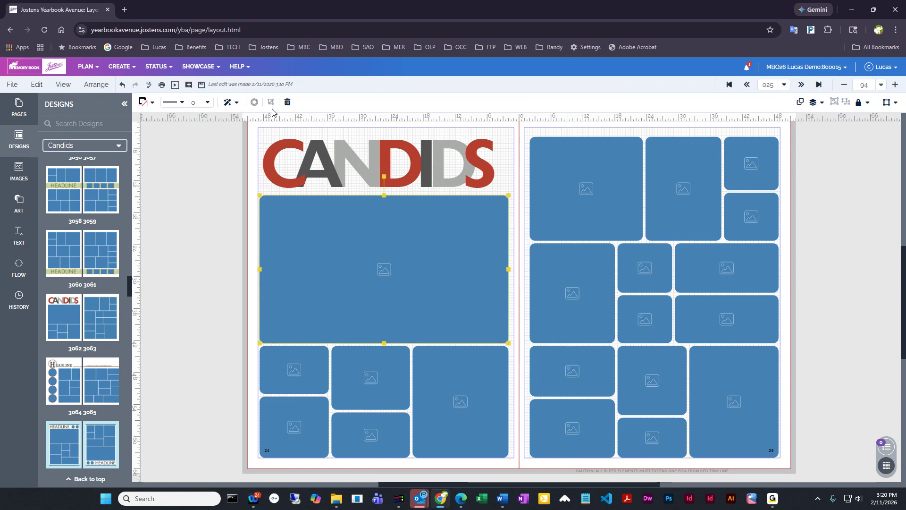
left_click(209, 104)
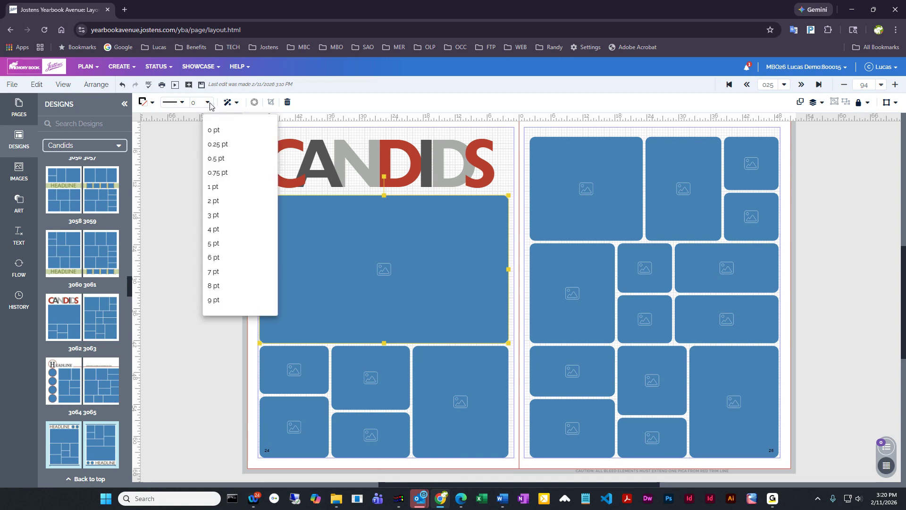
left_click(211, 187)
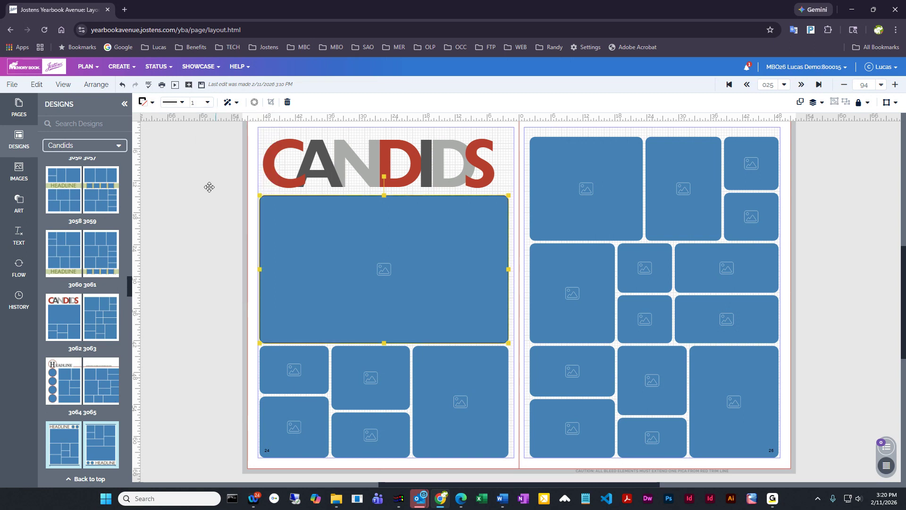
left_click(212, 103)
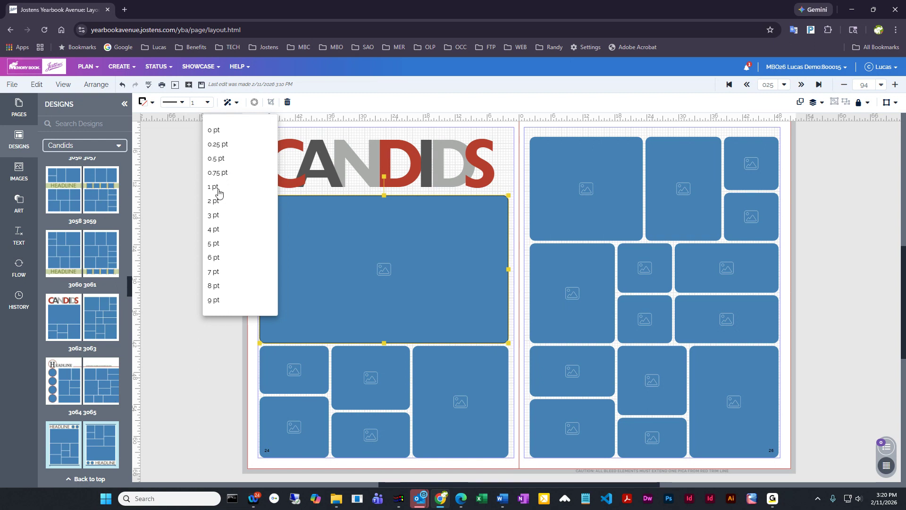
left_click(214, 303)
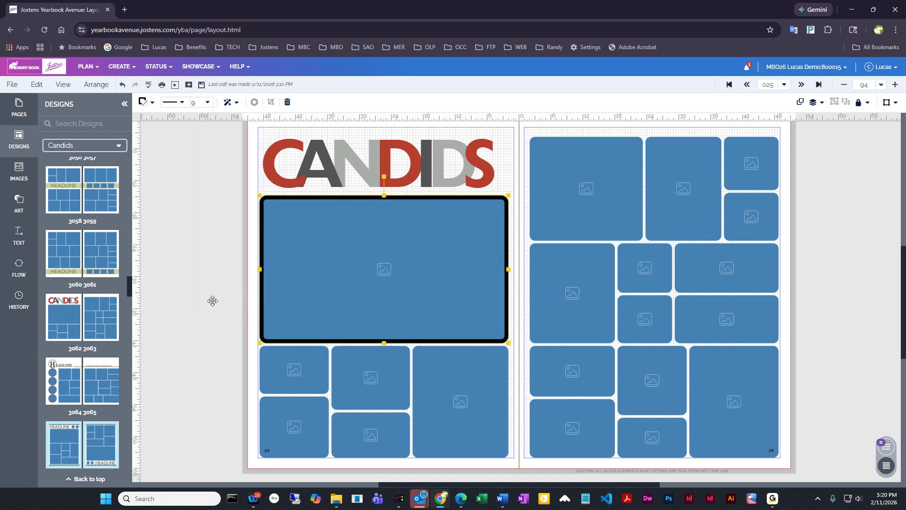
left_click(210, 105)
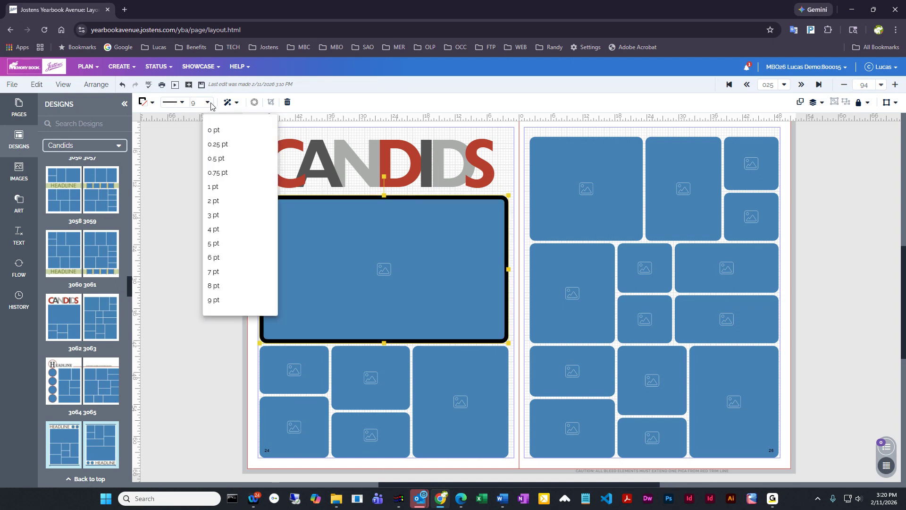
left_click(525, 256)
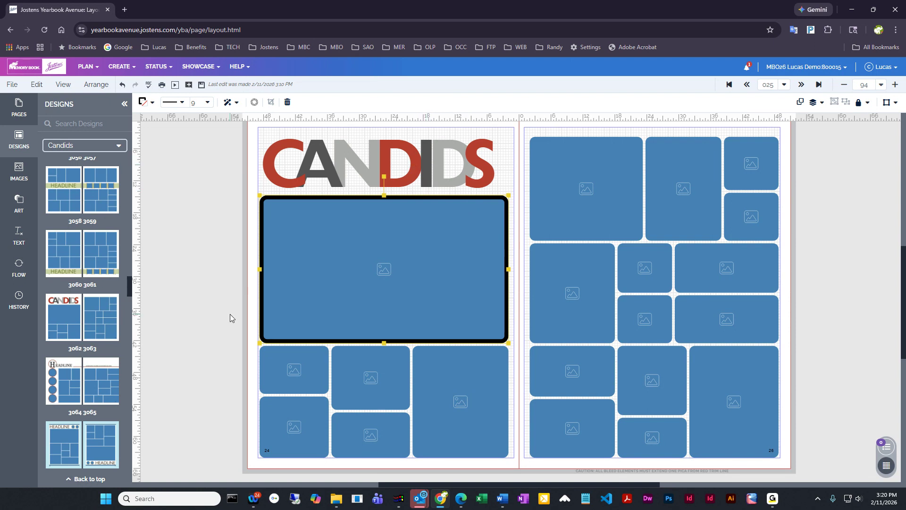
Select all images on the spread and set their stroke size to 3 pt.
left_click(36, 86)
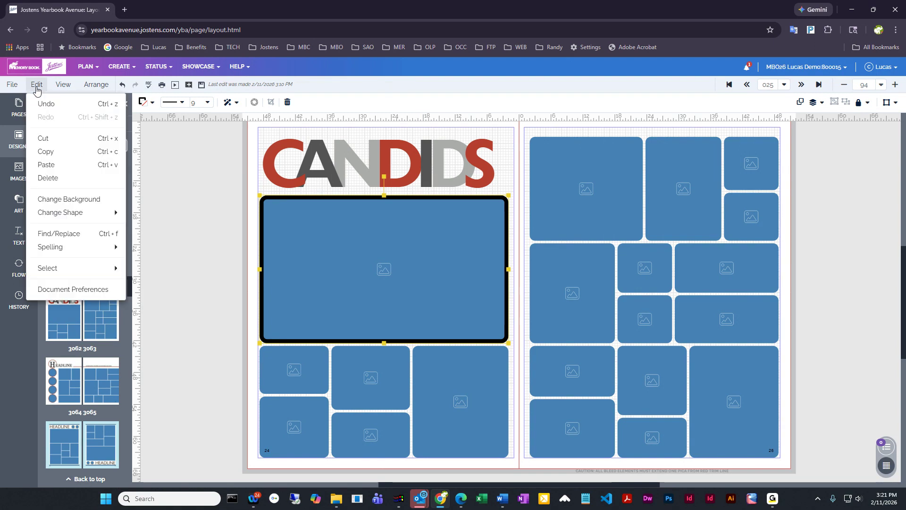
mouse_move(111, 272)
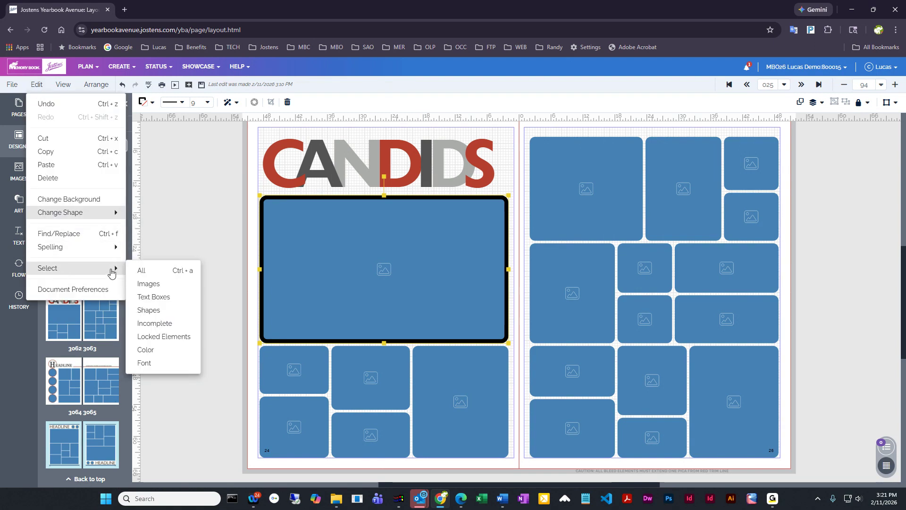
left_click(148, 283)
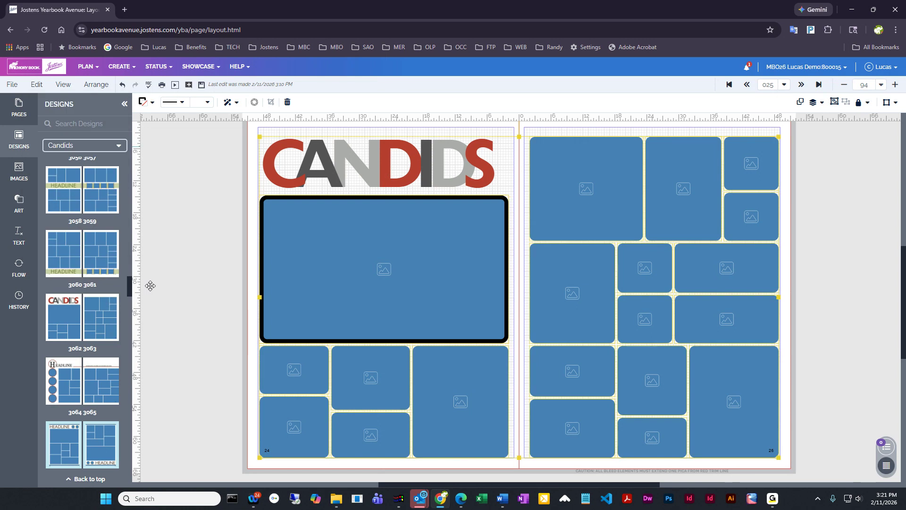
left_click(209, 104)
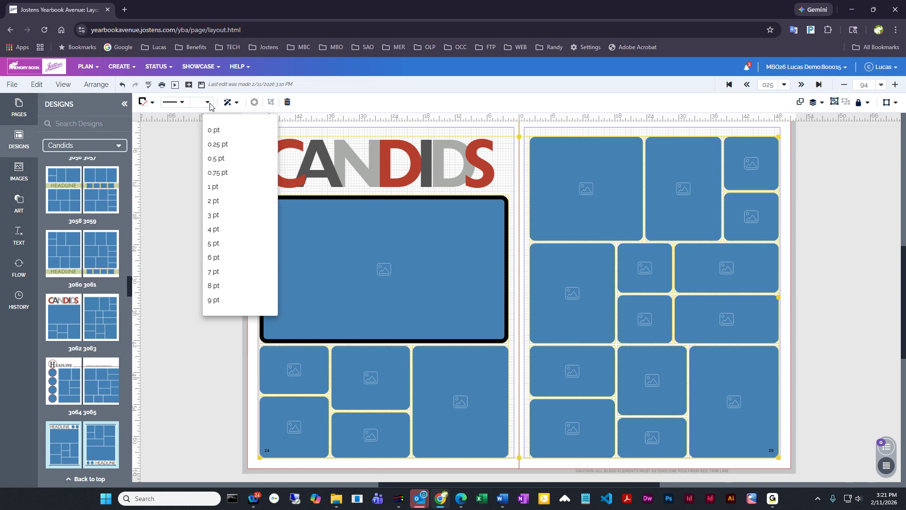
left_click(212, 218)
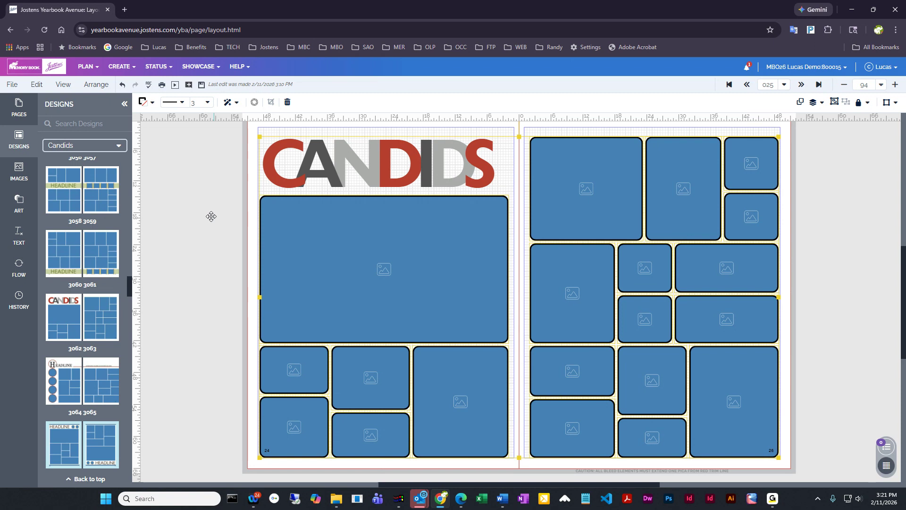
Change the stroke color of all image frames to the dark gray already used on the page, and deselect them.
left_click(146, 106)
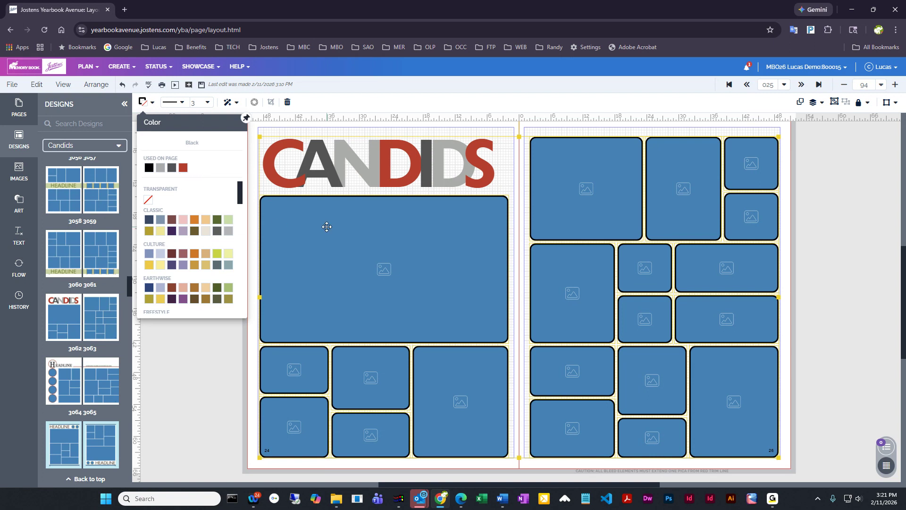
left_click(172, 169)
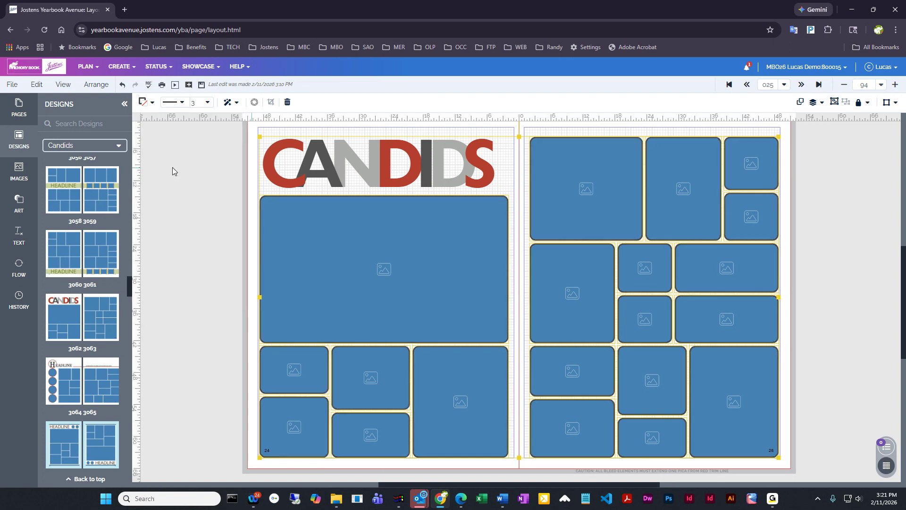
left_click(790, 219)
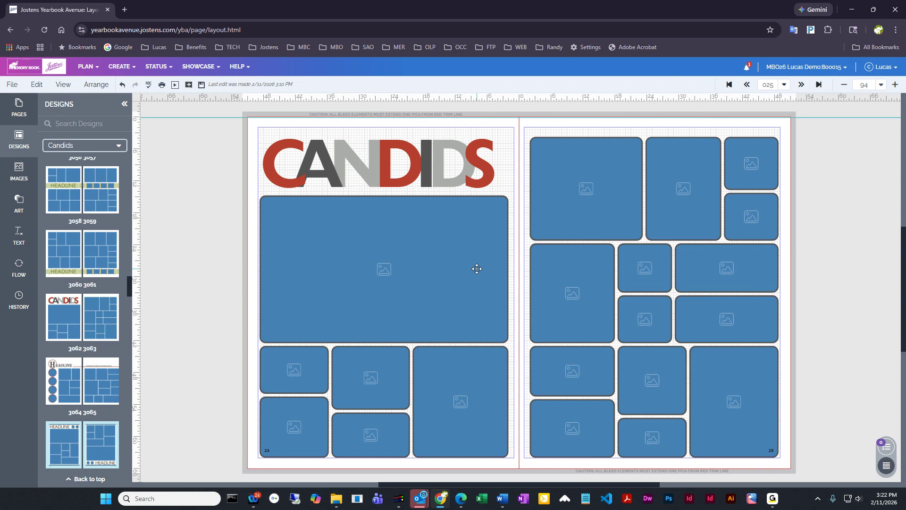
Narrow the large image frame under the CANDIDS heading to about half its width, keeping its left edge in place.
left_click(452, 250)
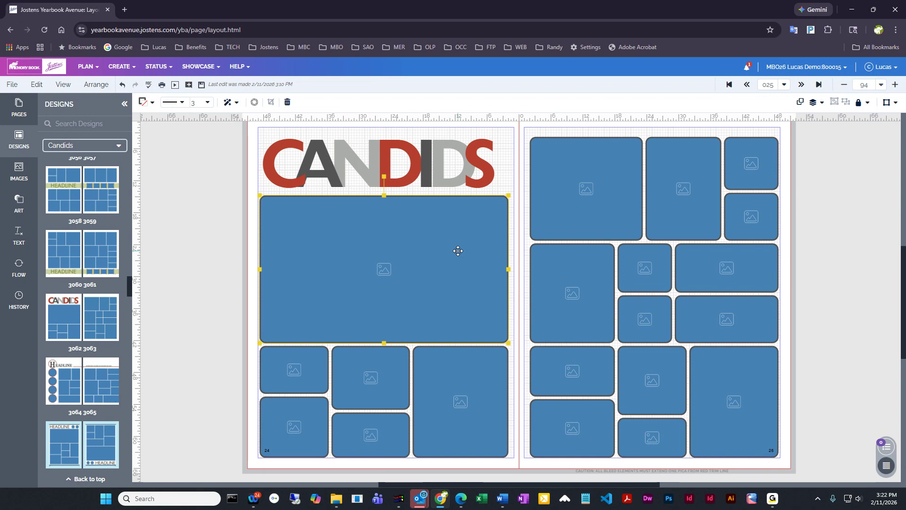
left_click_drag(508, 269, 386, 269)
left_click(436, 280)
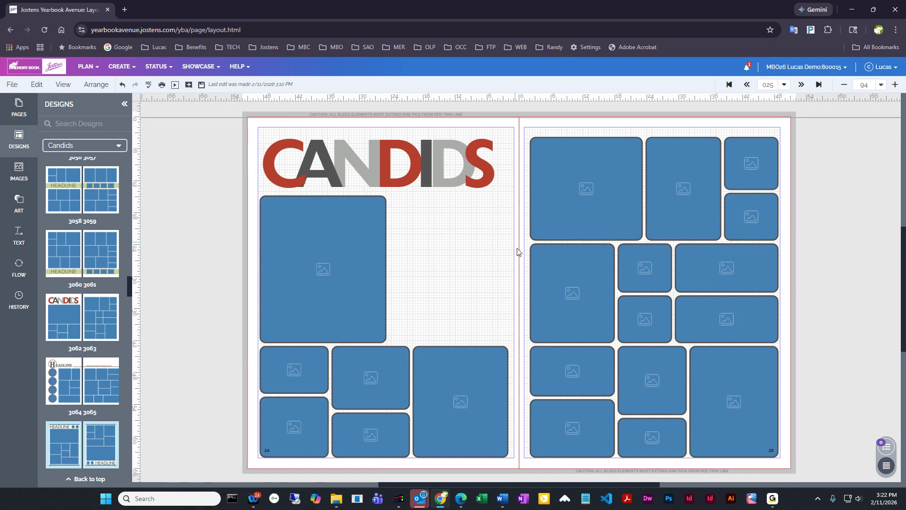
left_click(18, 236)
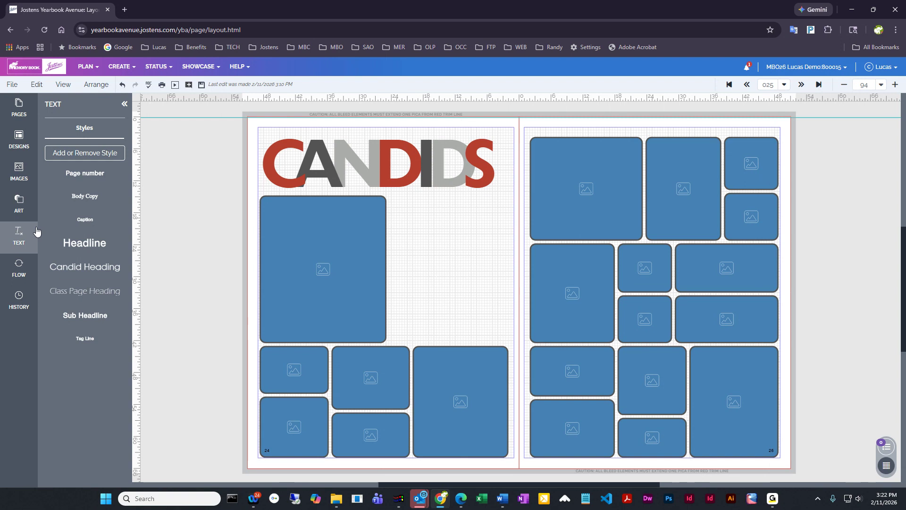
left_click(445, 234)
left_click(457, 313)
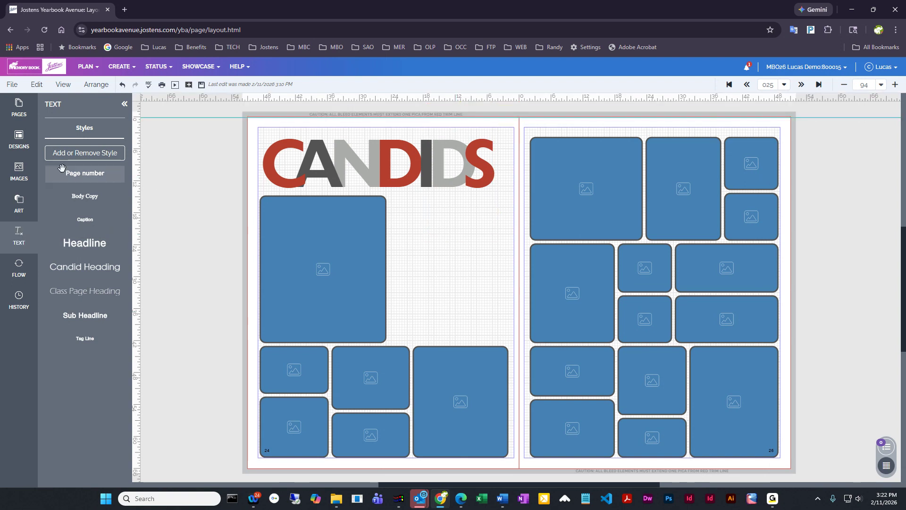
Shorten the narrowed image frame under the CANDIDS heading to about half its height, keeping its top edge in place.
left_click(318, 305)
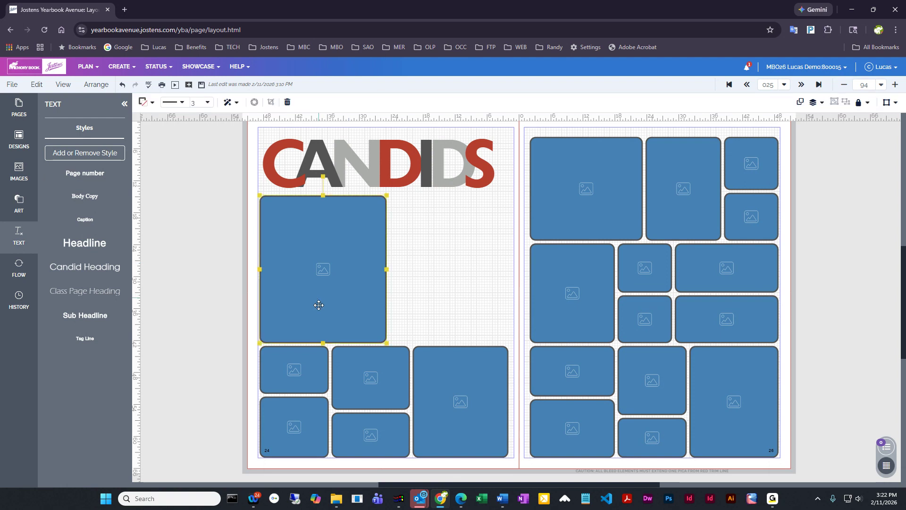
left_click_drag(323, 343, 325, 269)
left_click(360, 335)
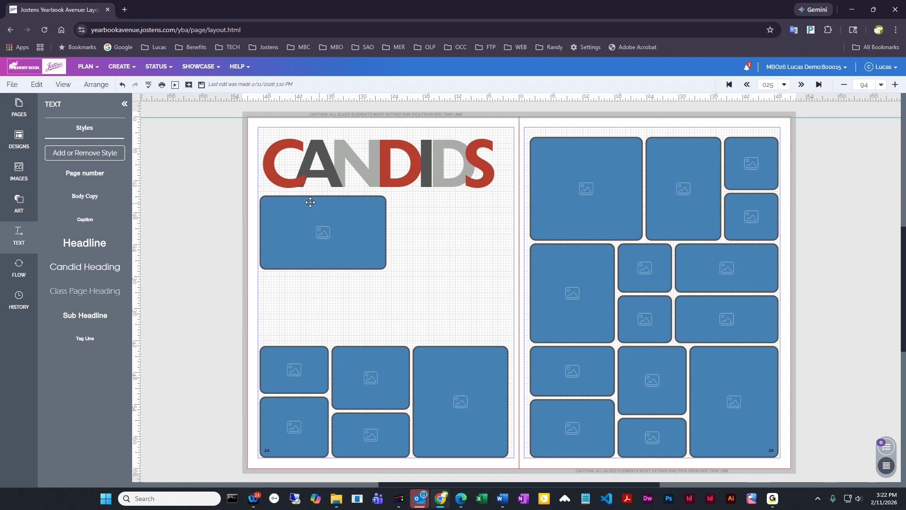
Add a square image frame to the empty area below the CANDIDS heading, and delete it again.
left_click(19, 202)
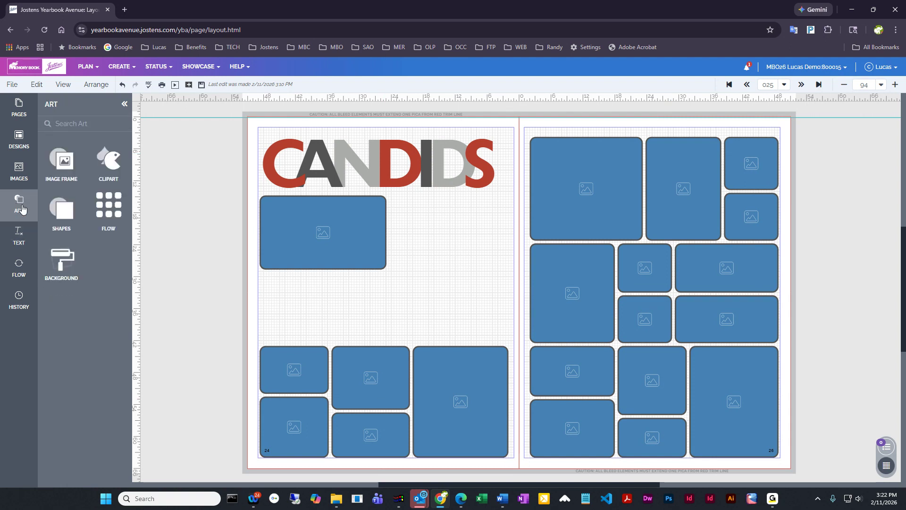
left_click(62, 156)
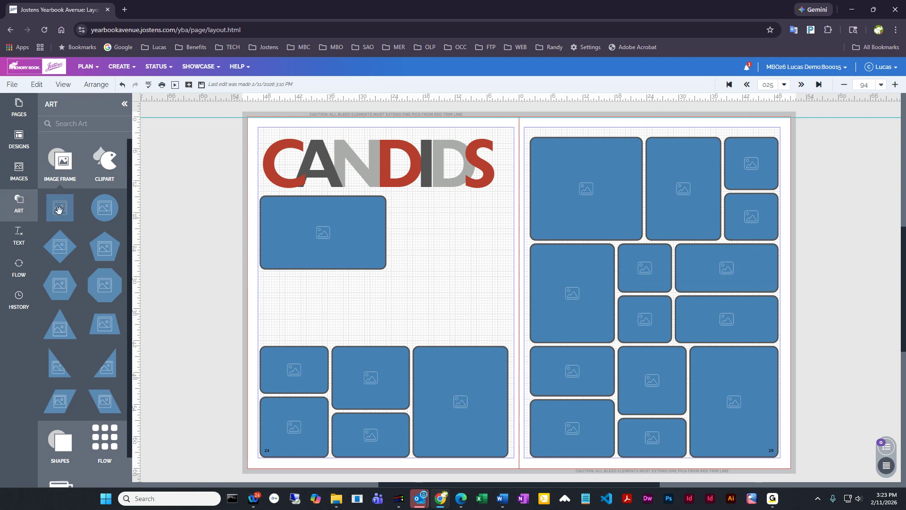
left_click_drag(60, 207, 439, 270)
left_click(488, 270)
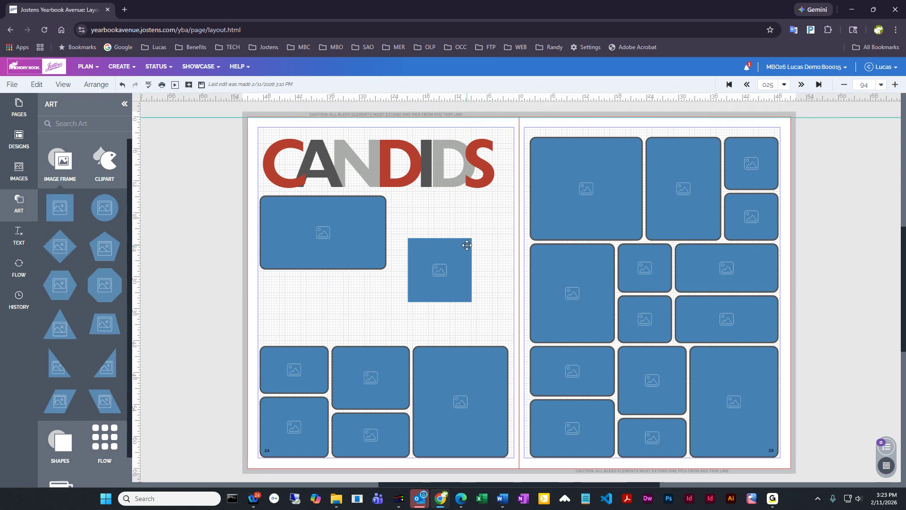
left_click(444, 266)
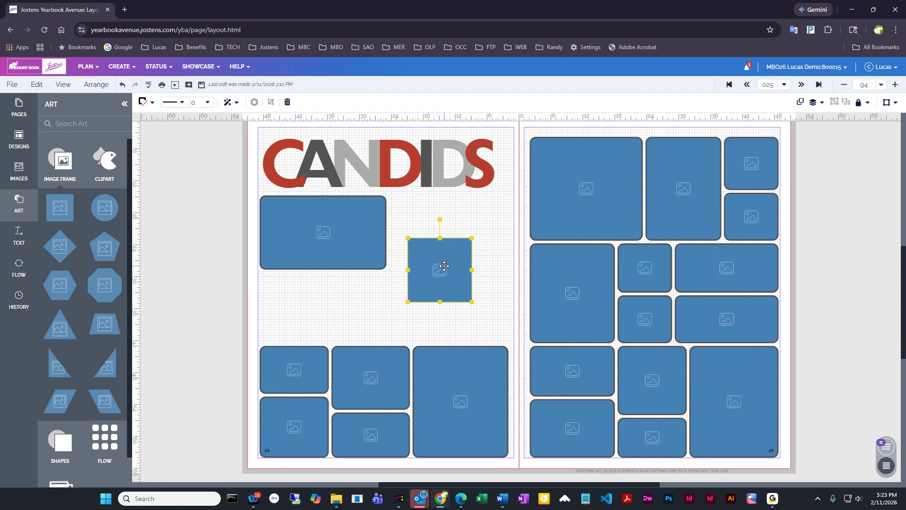
key("Delete")
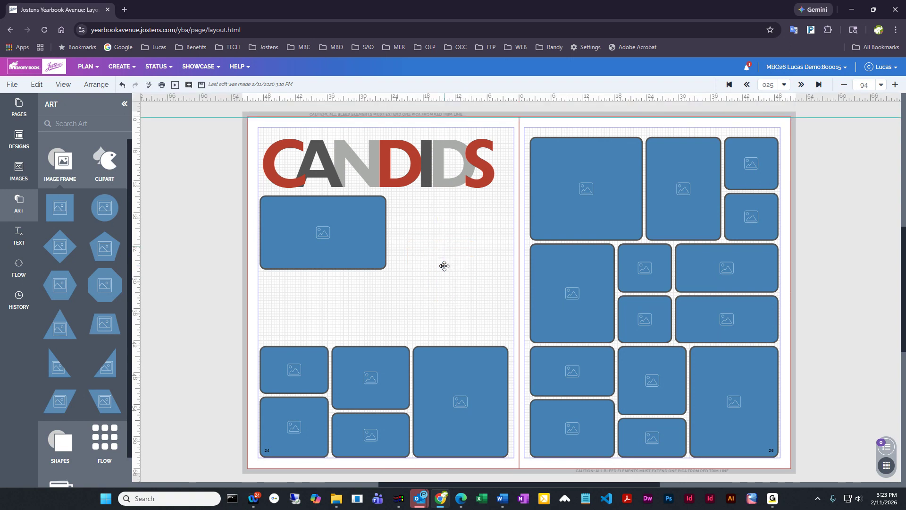
Duplicate the image frame under the CANDIDS heading and place the copy directly below the original, aligned with its left edge.
left_click(335, 246)
left_click(367, 244)
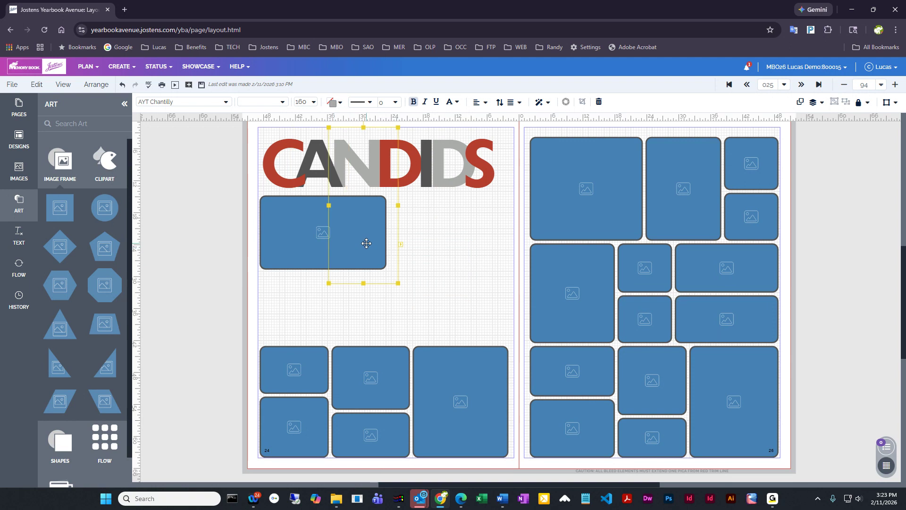
left_click(301, 248)
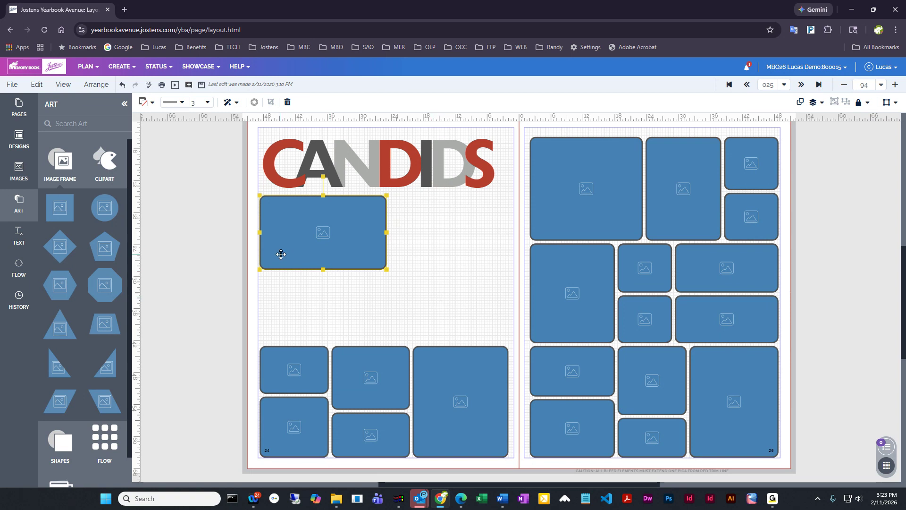
left_click(36, 83)
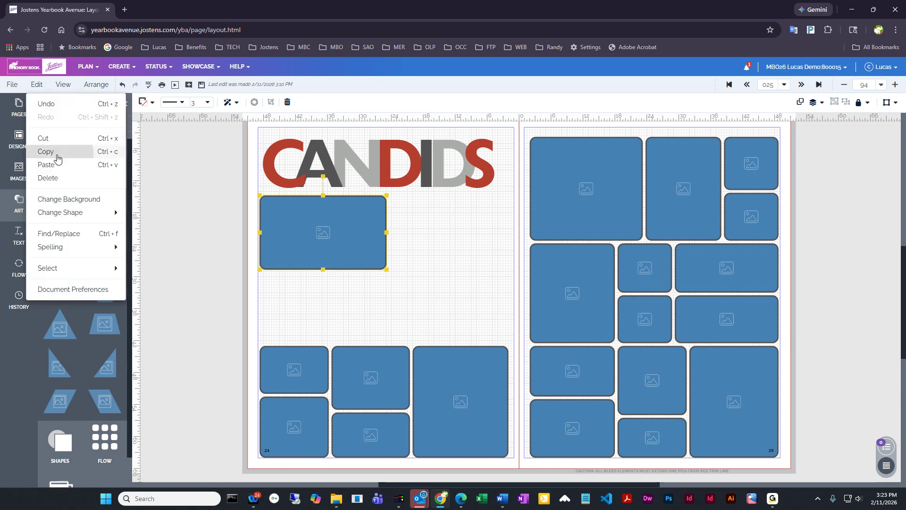
left_click(41, 150)
left_click(36, 84)
left_click(69, 166)
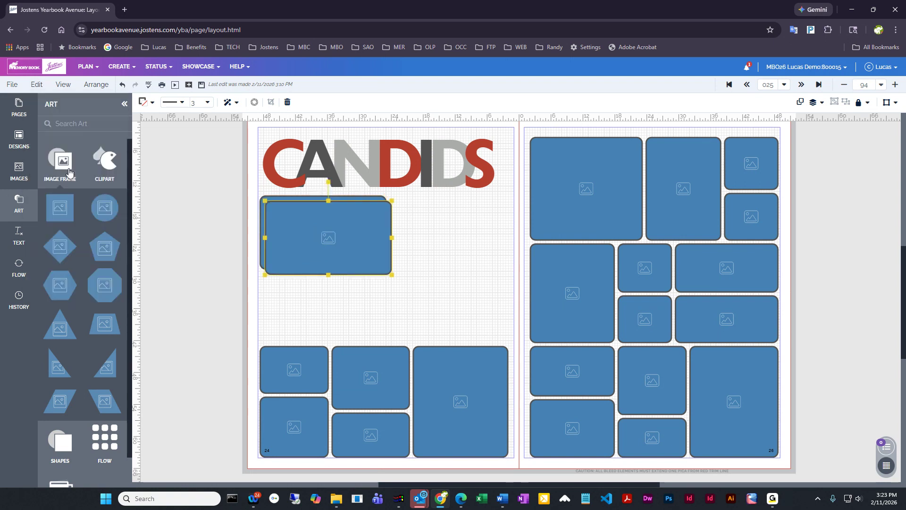
left_click_drag(346, 244, 341, 309)
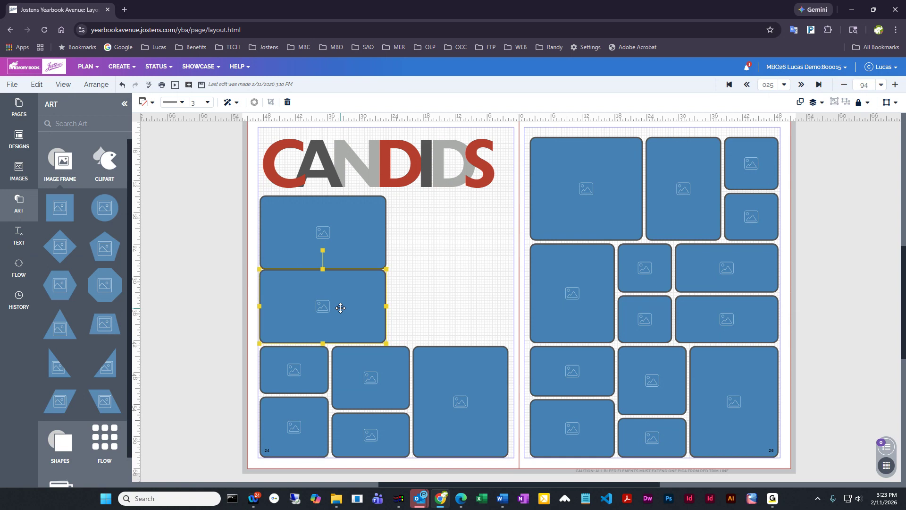
Shorten the upper of the two stacked frames slightly from its bottom edge to leave a narrow gap, and deselect it.
left_click(348, 242)
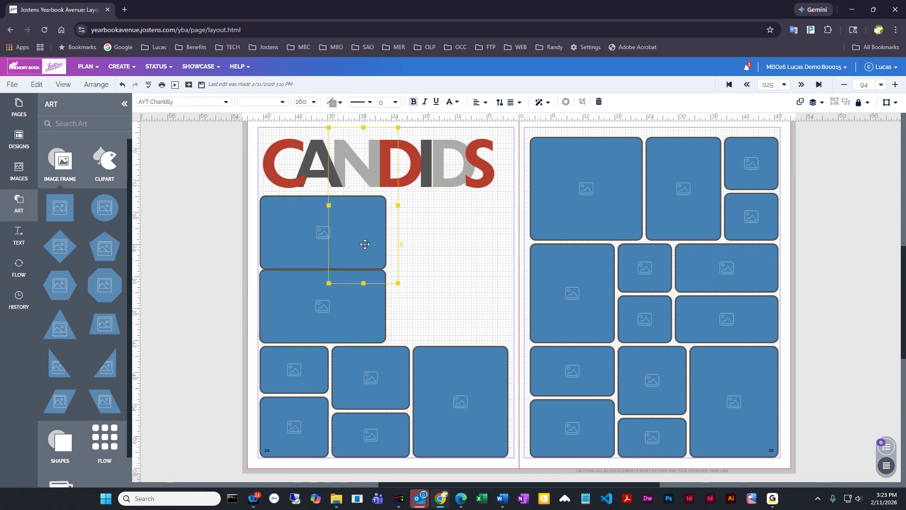
left_click(328, 267)
left_click_drag(323, 269, 323, 266)
left_click(423, 287)
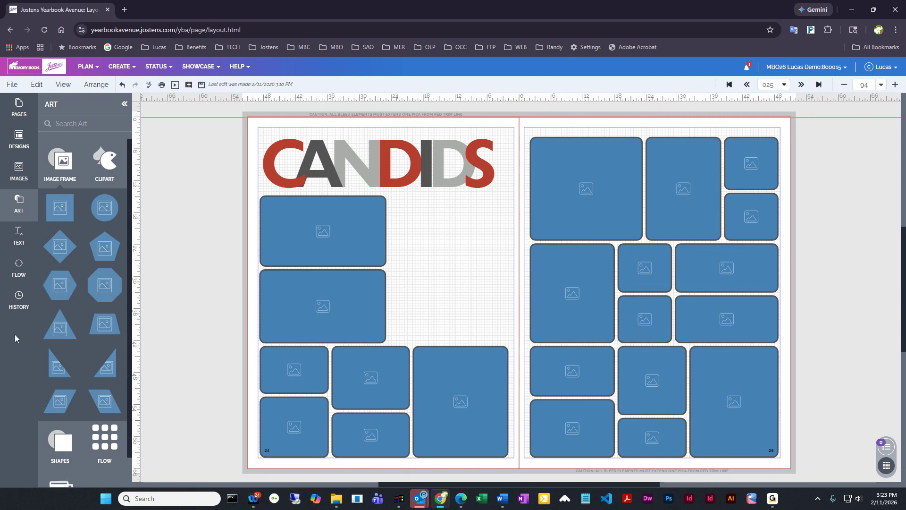
Add a Body Copy text box to the empty area beside the two stacked frames and enlarge it to fill most of that area.
left_click(16, 235)
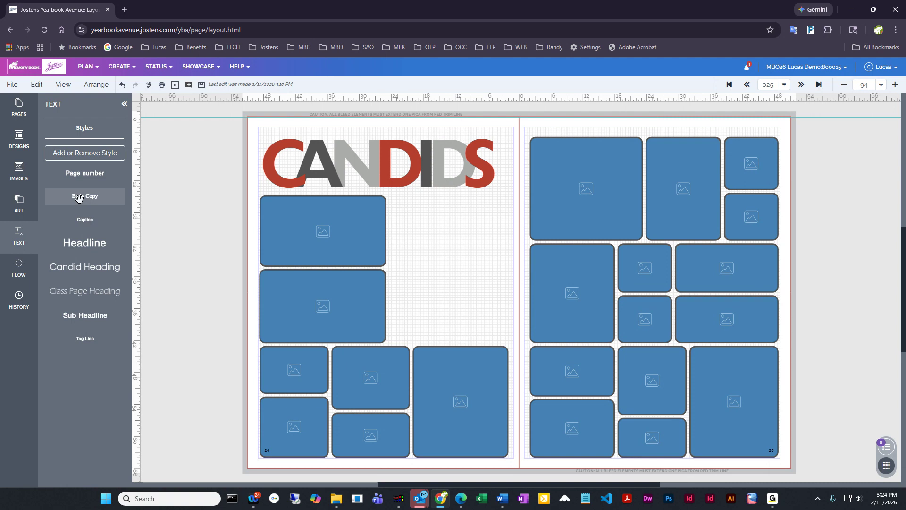
left_click(427, 208)
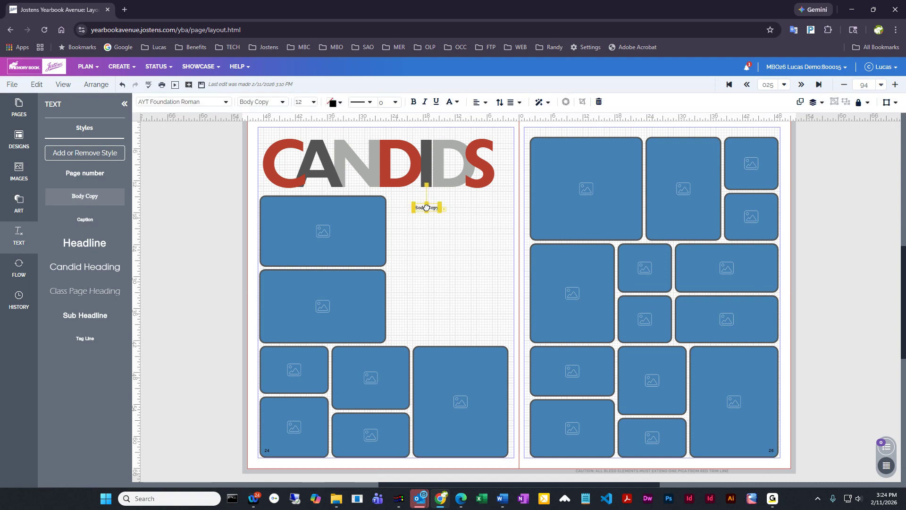
left_click_drag(427, 208, 456, 325)
left_click_drag(421, 280, 396, 280)
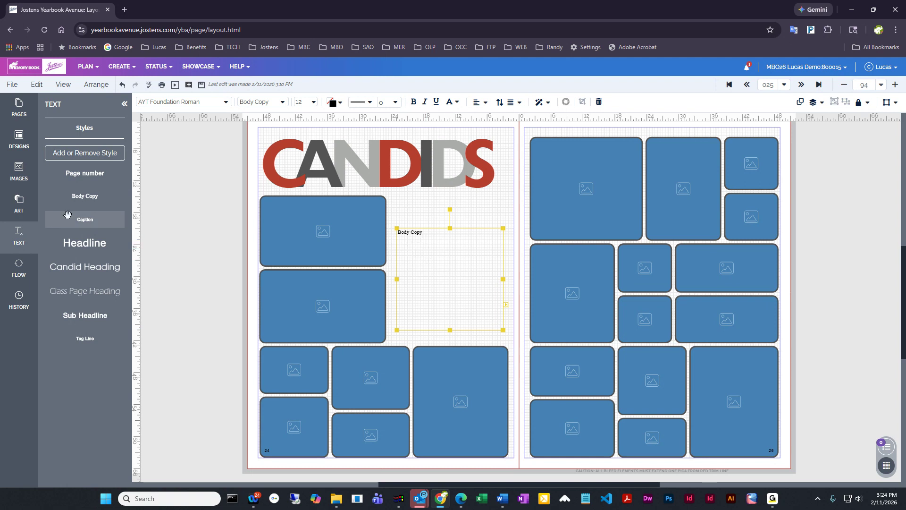
Add a Headline text box above the body copy, and delete it again.
left_click_drag(96, 244, 436, 205)
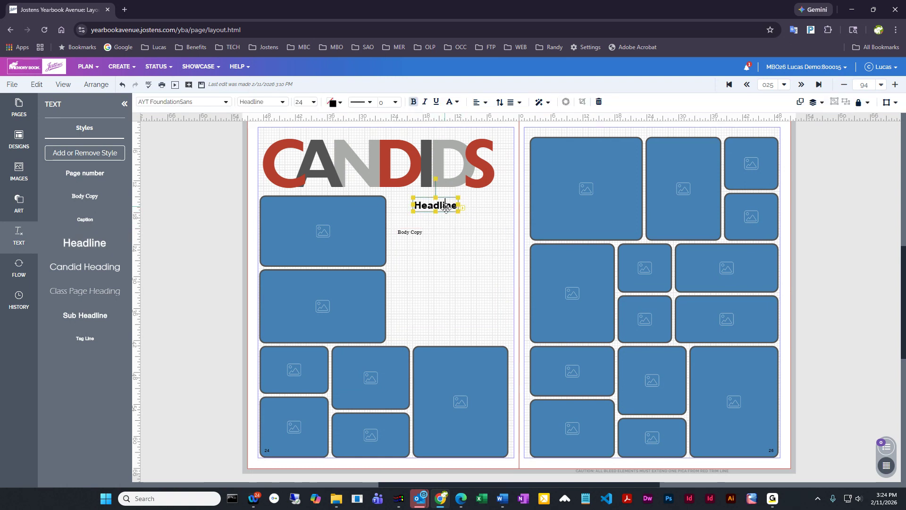
key("Delete")
Set the Body Copy text's font size to 24, and reduce it to 20.
left_click(445, 237)
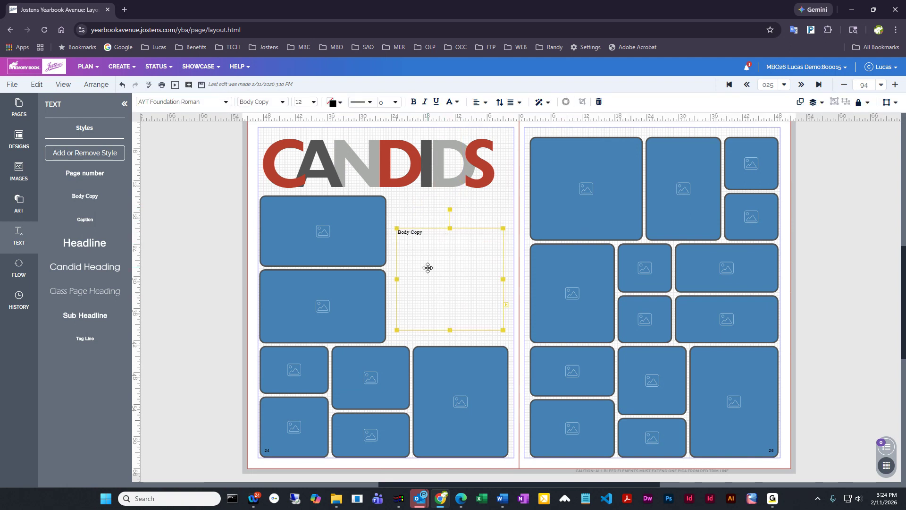
left_click(314, 102)
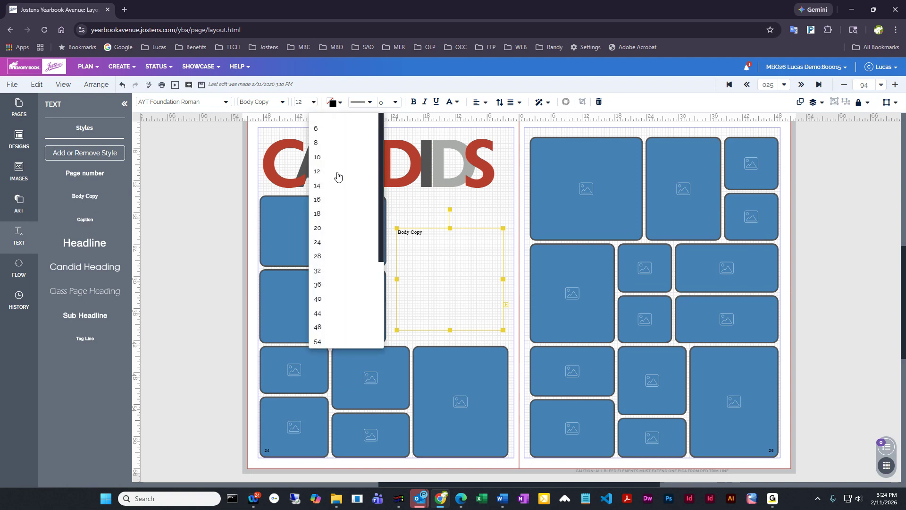
left_click(327, 242)
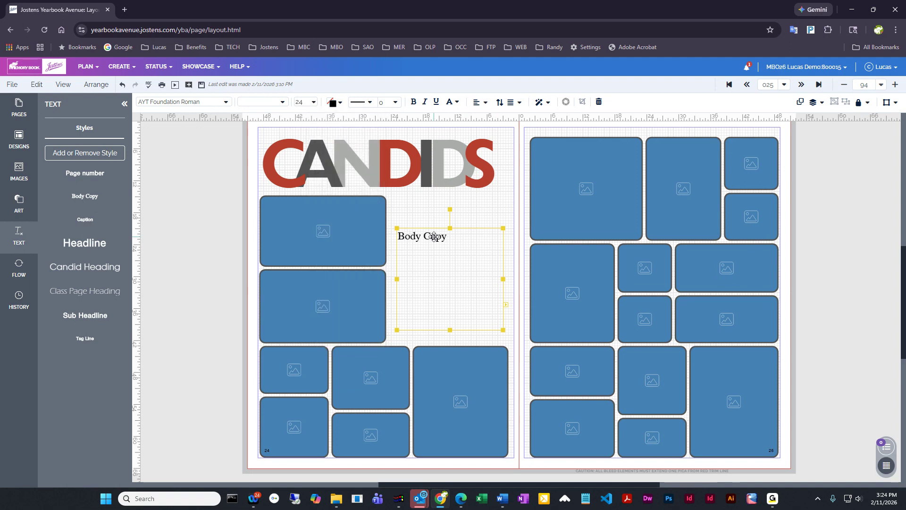
left_click(314, 102)
left_click(325, 229)
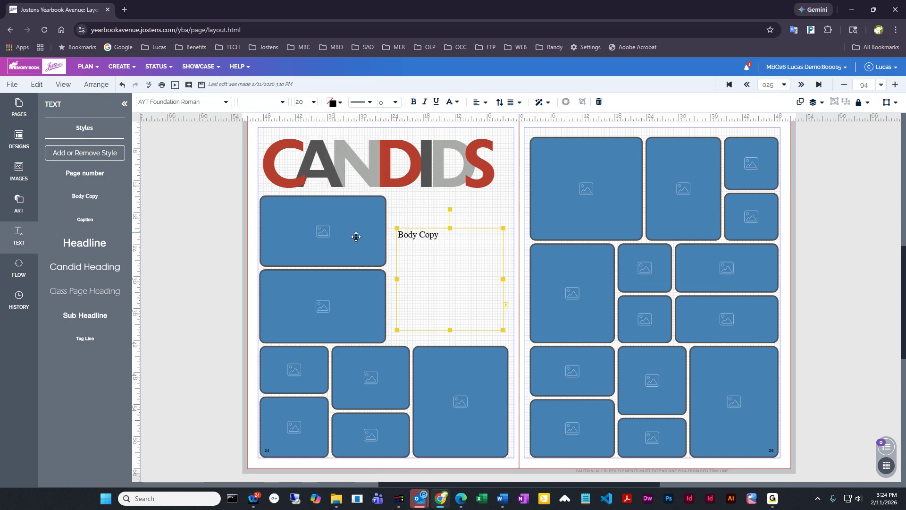
Change the Body Copy text's font to AYT Avalon, and deselect the text box.
left_click(425, 200)
left_click(428, 240)
left_click(213, 102)
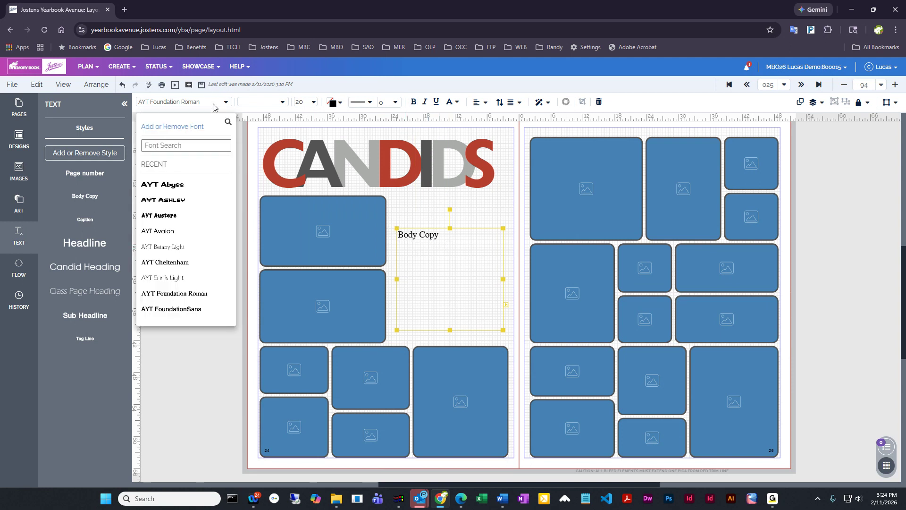
left_click(163, 232)
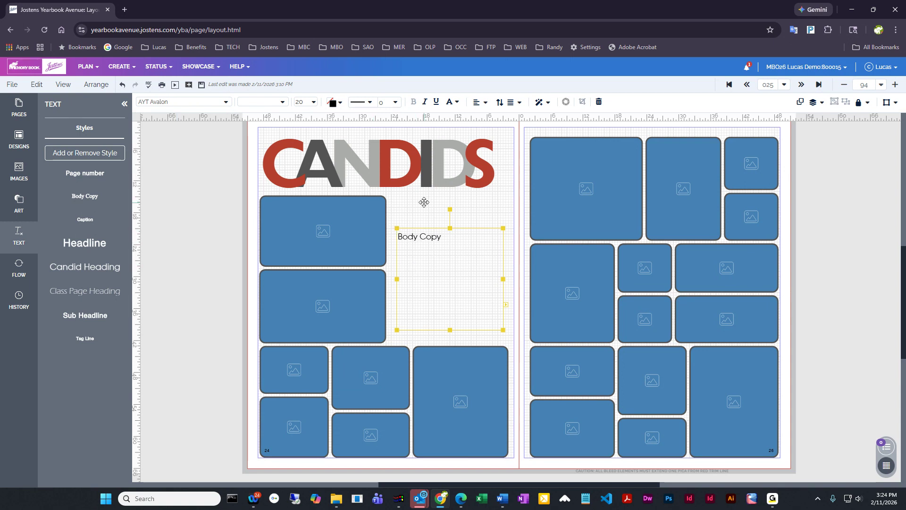
left_click(201, 199)
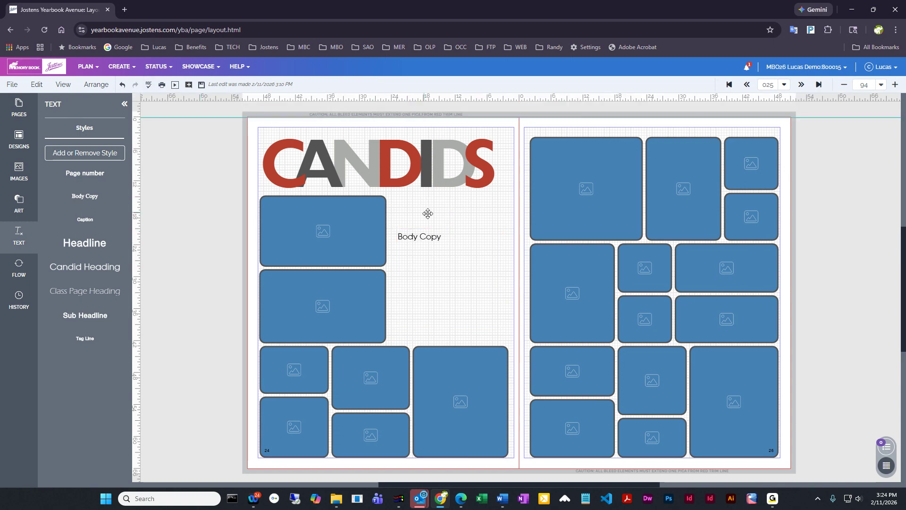
left_click(413, 237)
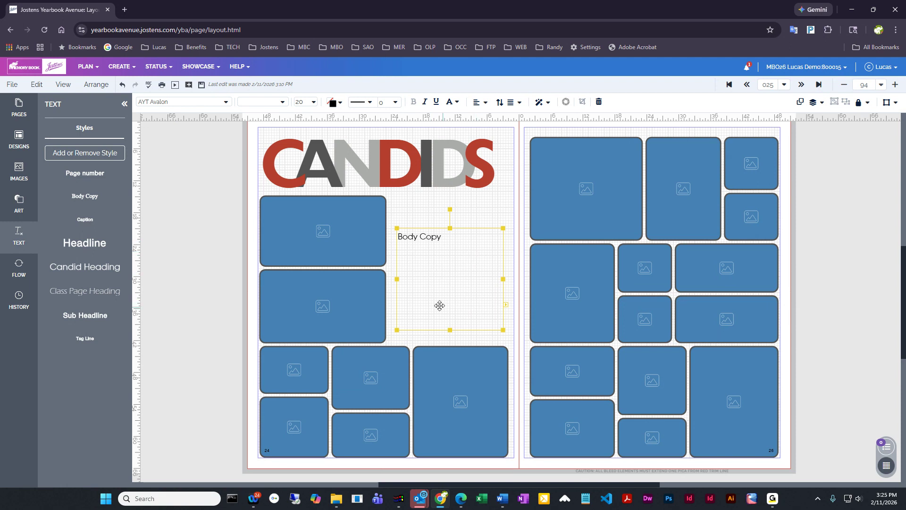
left_click(466, 291)
left_click(476, 206)
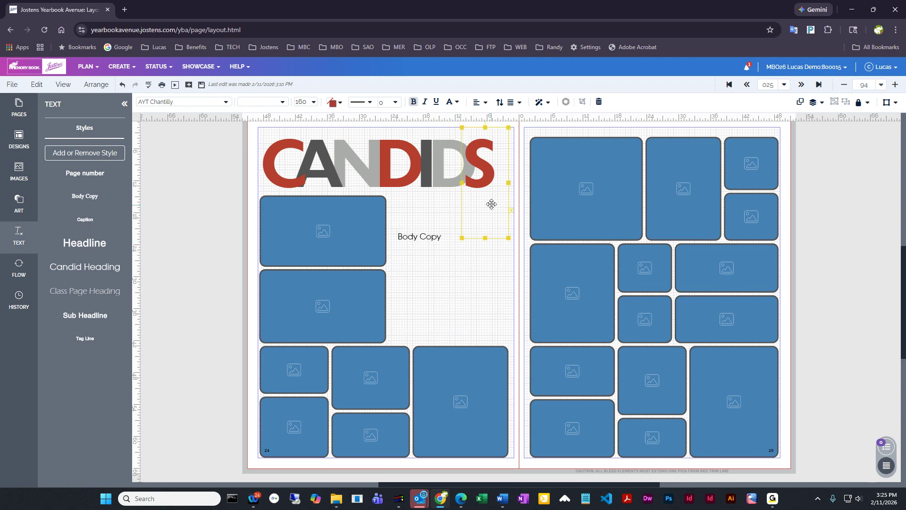
left_click(253, 192)
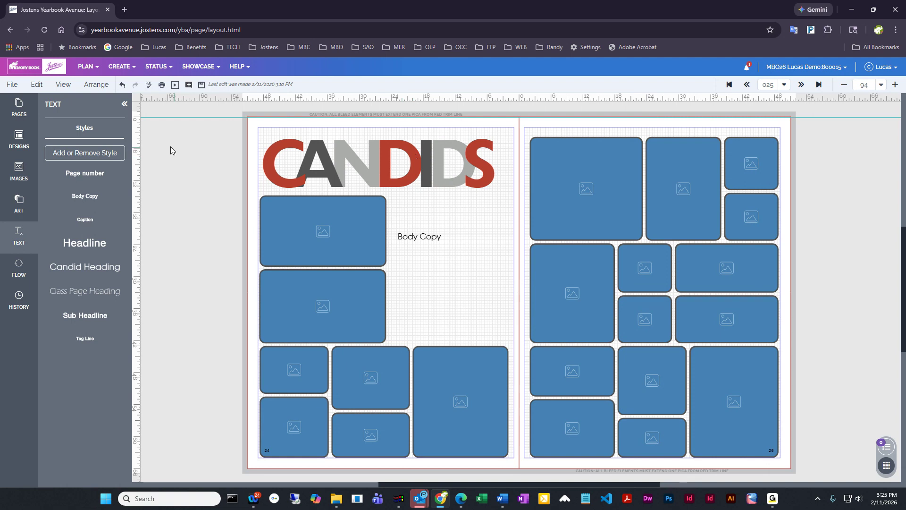
Save both pages of the spread as a template named "candid layout 2-11-26".
left_click(13, 85)
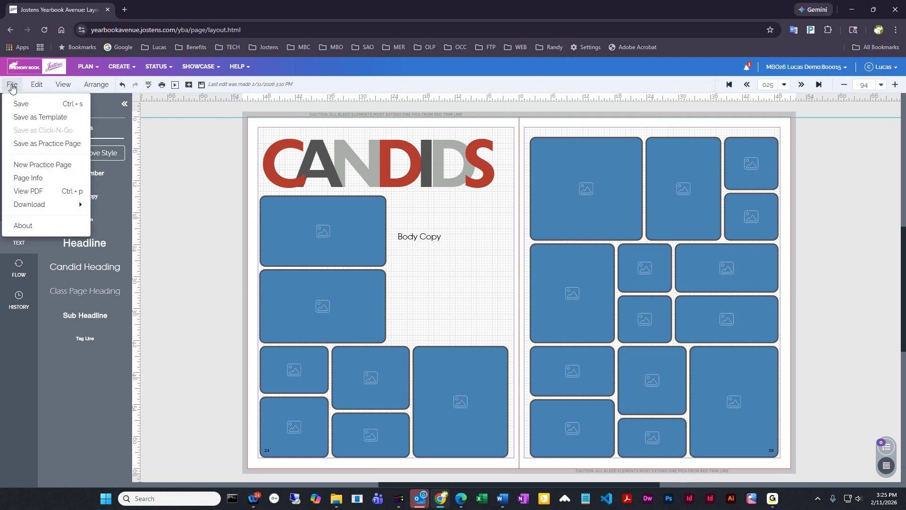
left_click(44, 118)
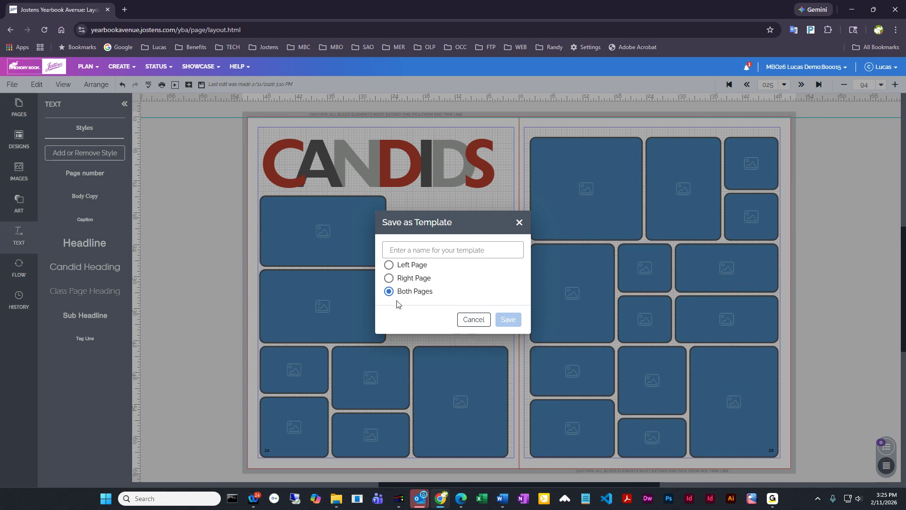
left_click(431, 252)
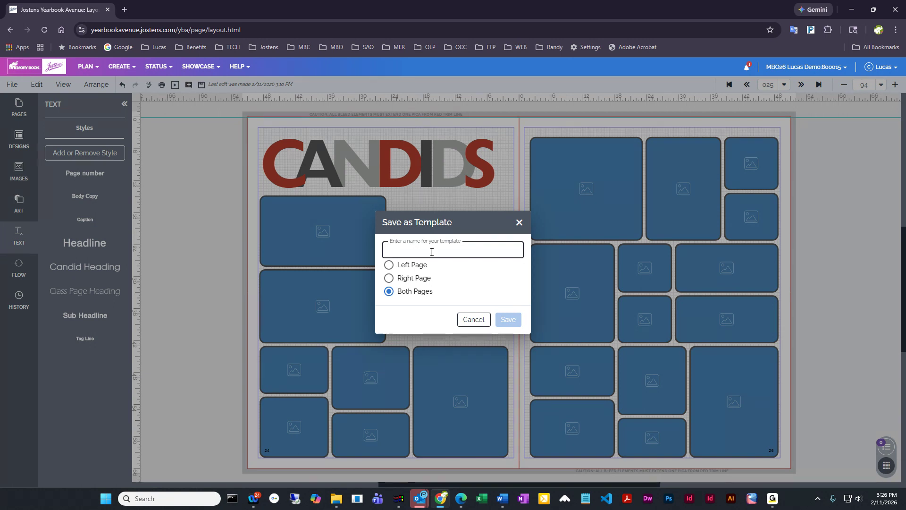
type("C")
key("BackSpace")
type("candid lay")
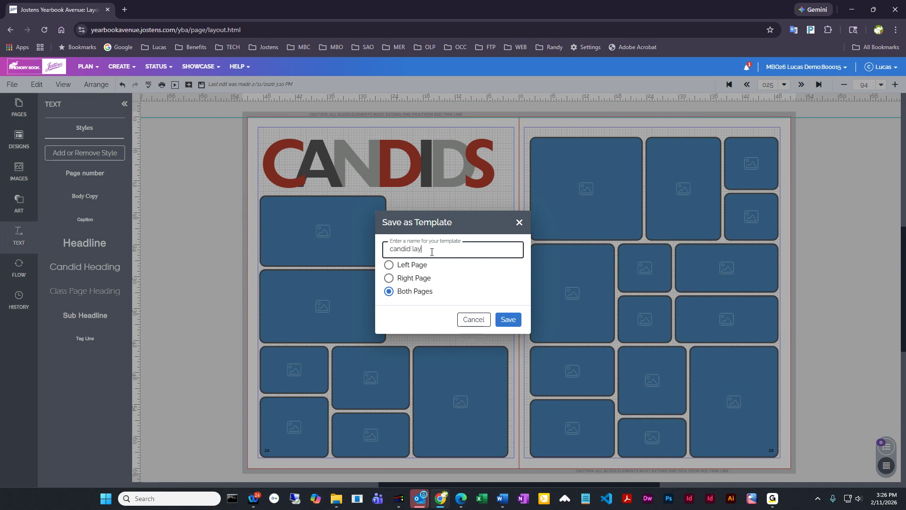
type("out 2-11-2")
left_click(508, 319)
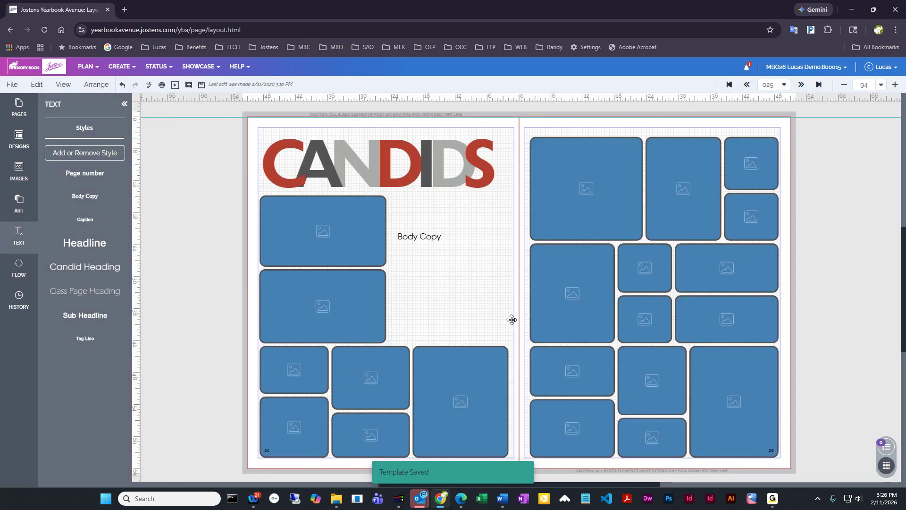
Go to the next spread, saving the changes to the current one.
left_click(800, 85)
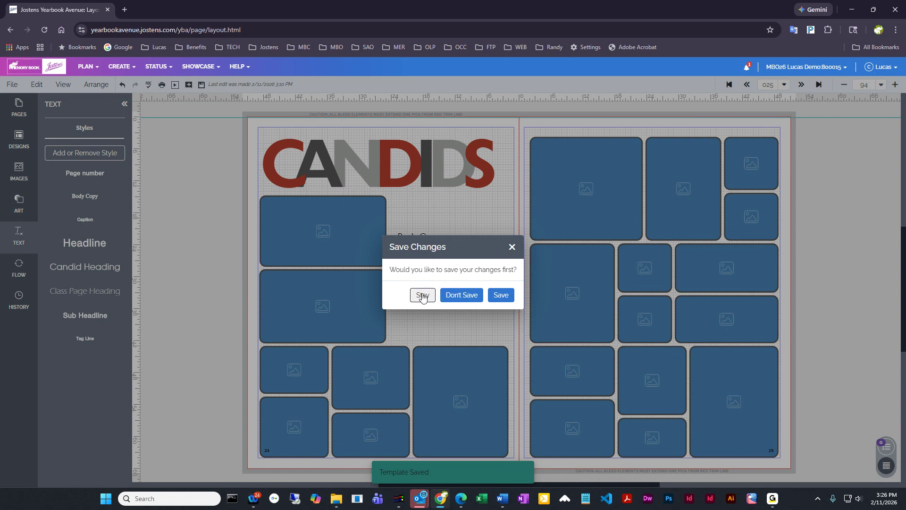
left_click(501, 296)
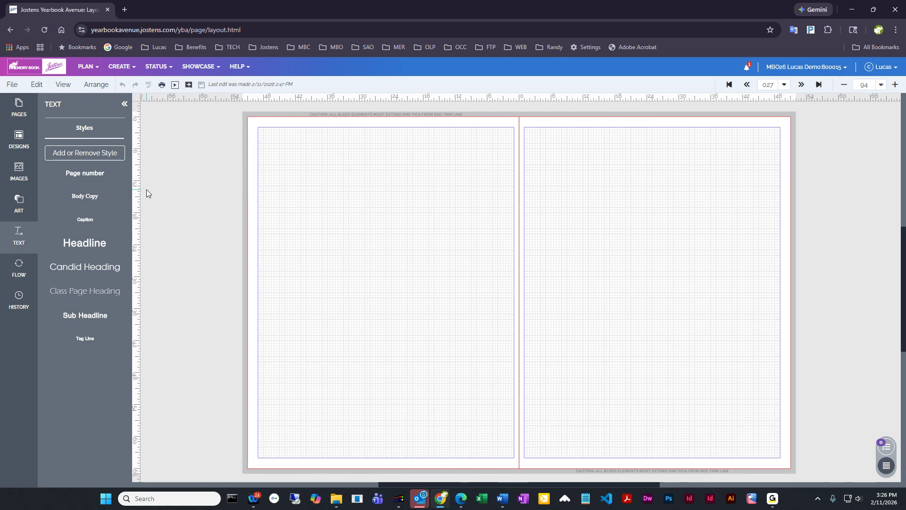
Apply the "candid layout 2-11-26" design from My Templates to the empty spread without retaining existing content, and collapse the designs list.
left_click(14, 149)
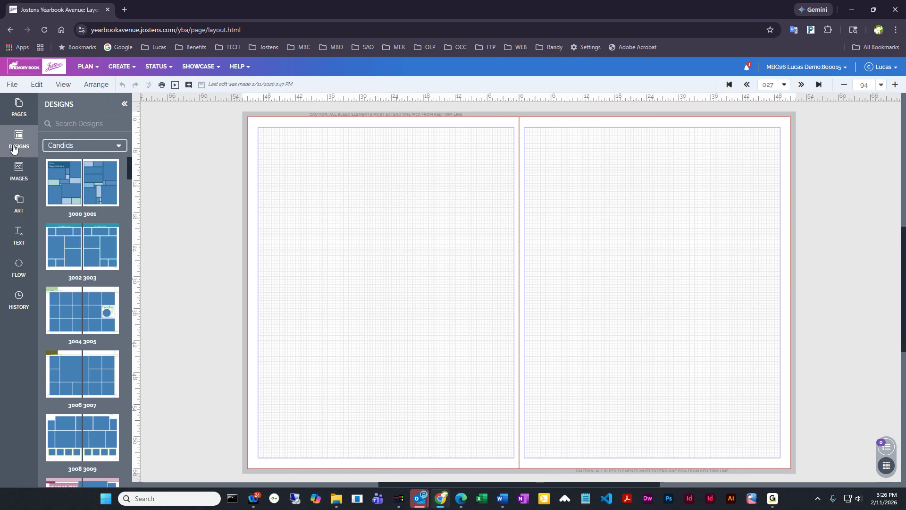
left_click(89, 150)
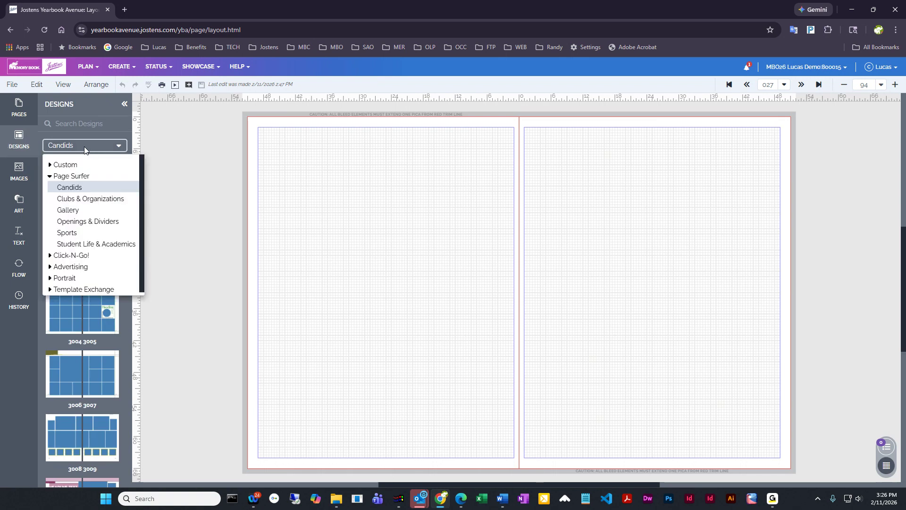
left_click(64, 166)
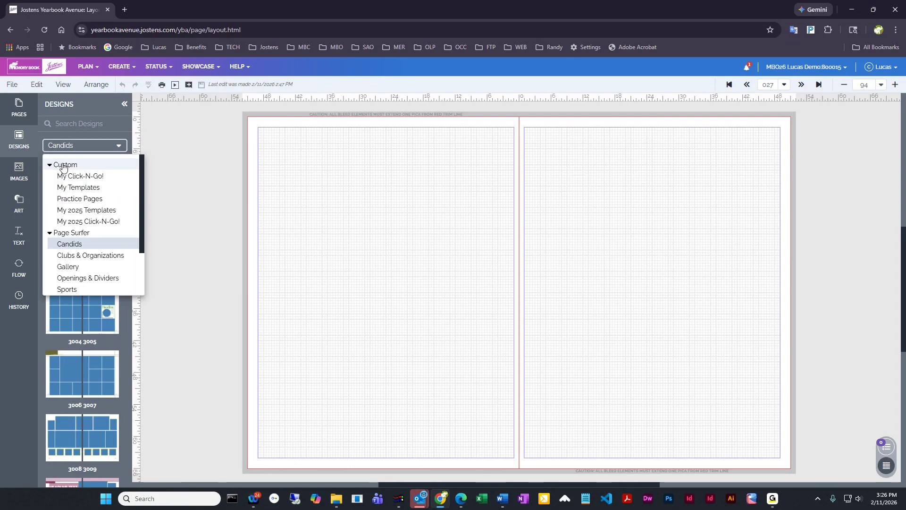
left_click(80, 187)
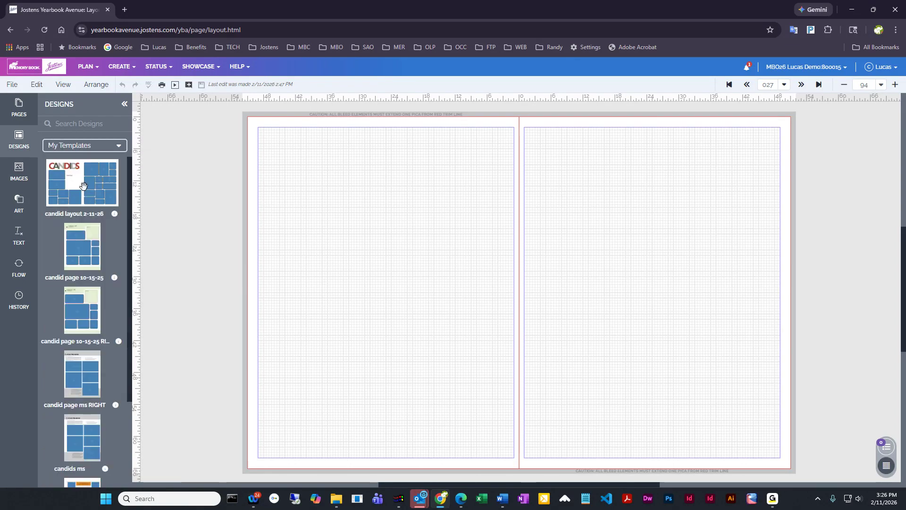
mouse_move(84, 185)
scroll(93, 216, "down", 4)
scroll(91, 225, "up", 4)
left_click_drag(65, 186, 521, 233)
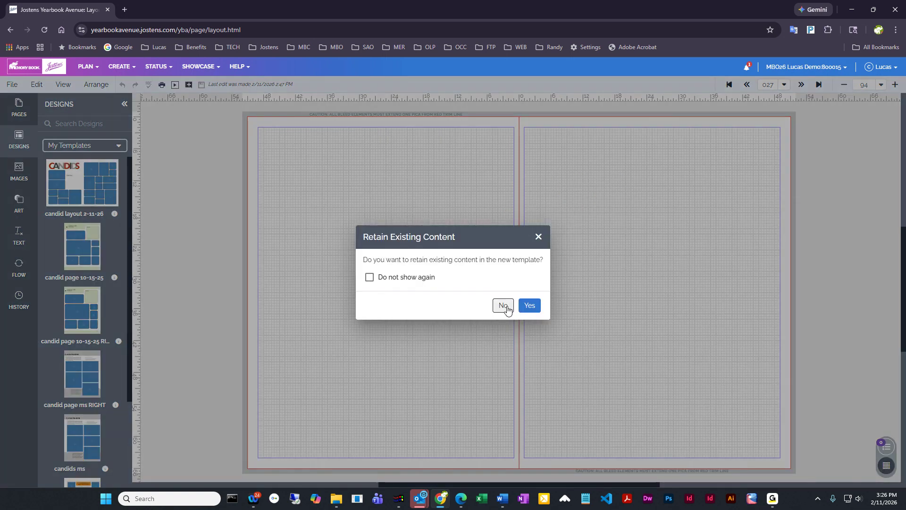
left_click(503, 305)
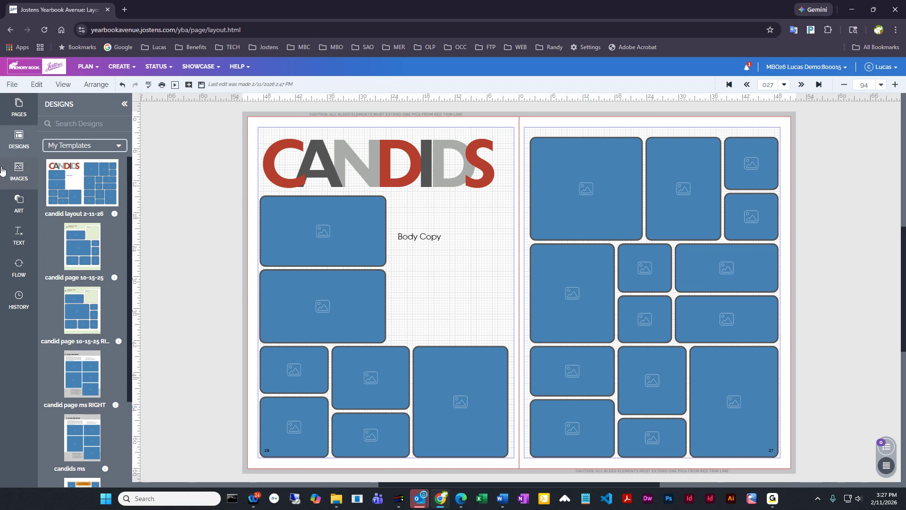
left_click(18, 138)
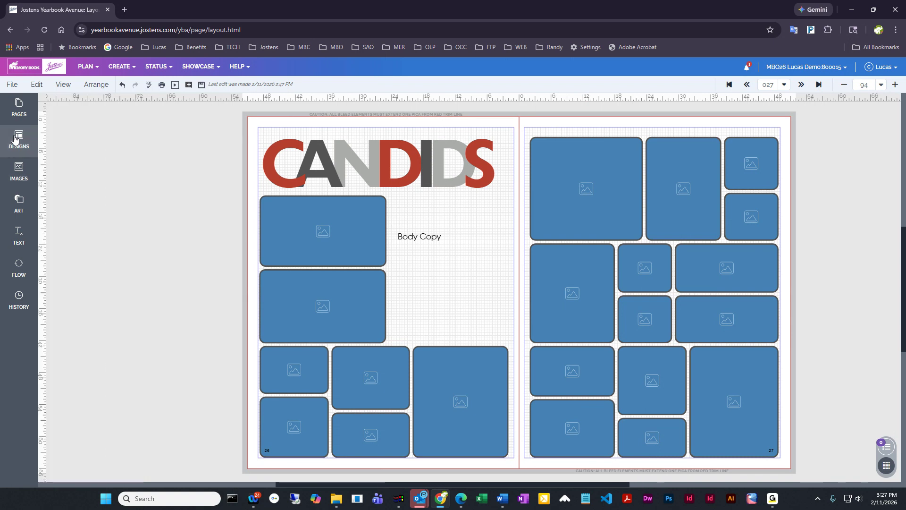
List the Page Surfer designs in the Clubs & Organizations category.
left_click(15, 139)
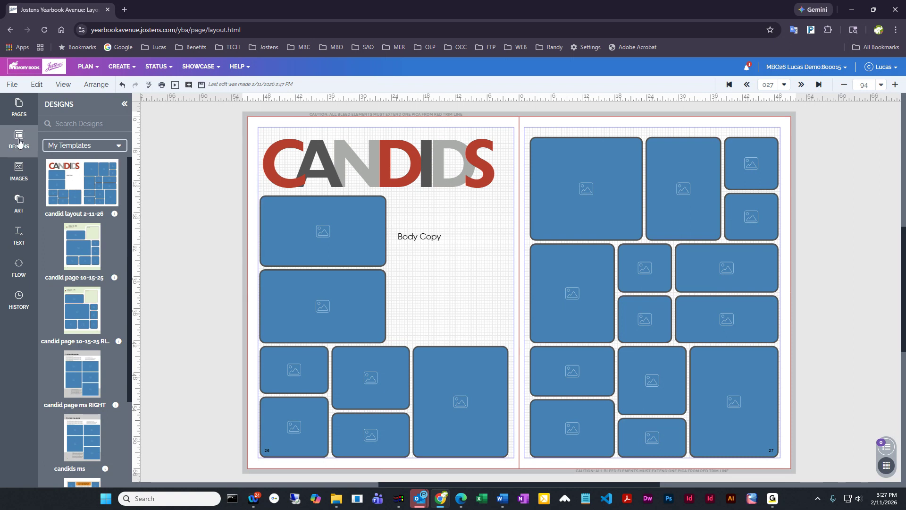
left_click(66, 146)
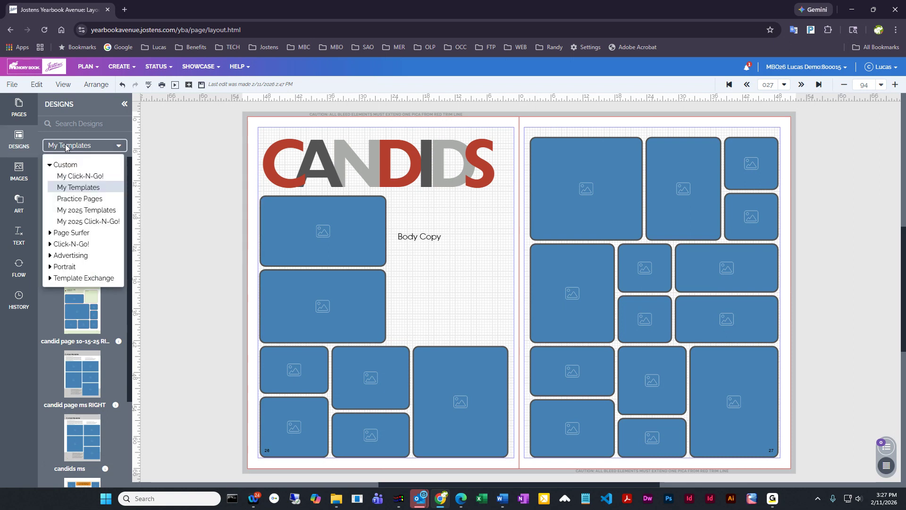
left_click(72, 234)
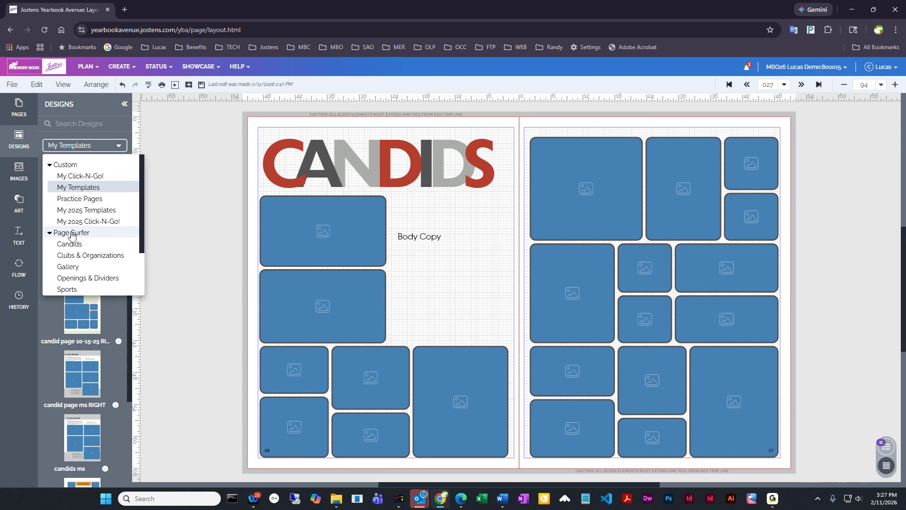
scroll(68, 255, "down", 2)
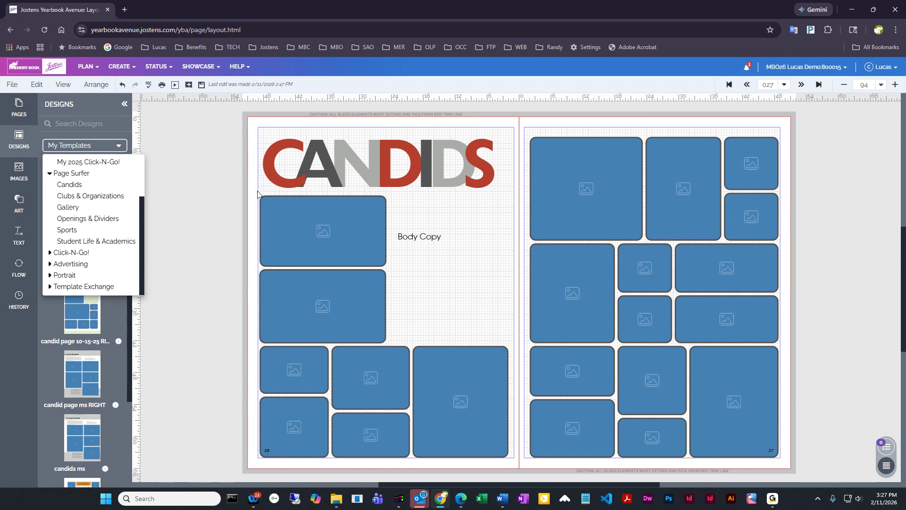
left_click(66, 195)
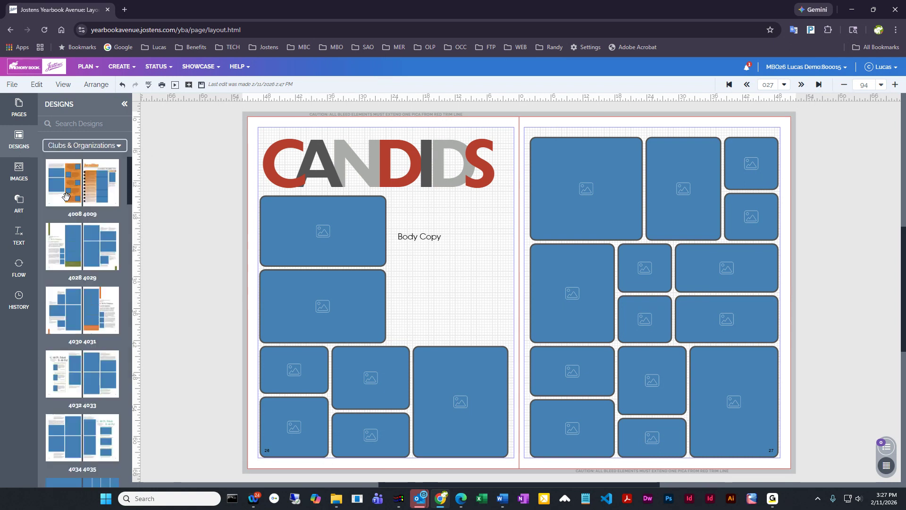
Apply design 4048 to the spread's left page and 4049 to its right page, without retaining existing content.
scroll(81, 308, "down", 3)
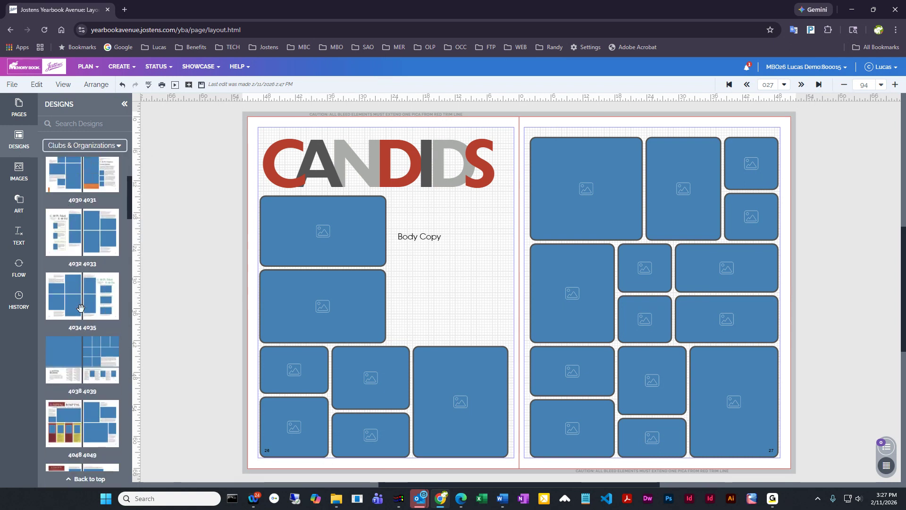
left_click_drag(53, 428, 358, 262)
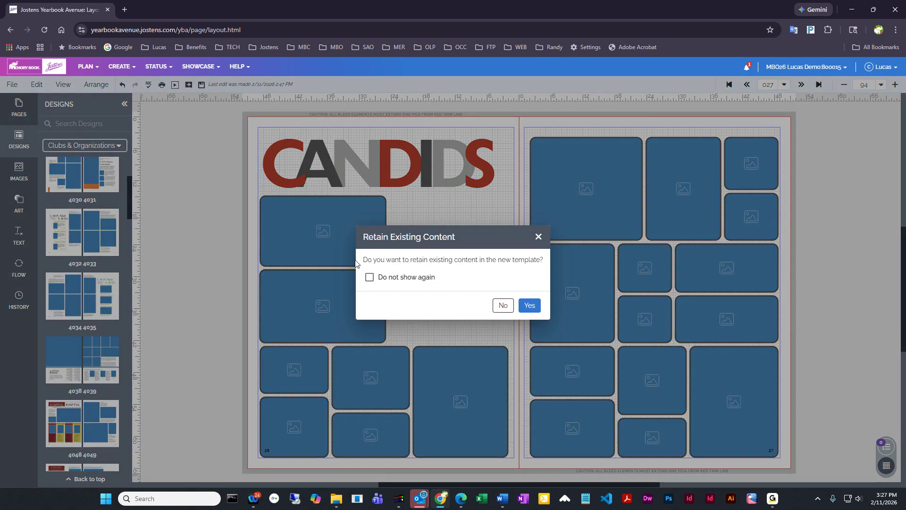
left_click(503, 305)
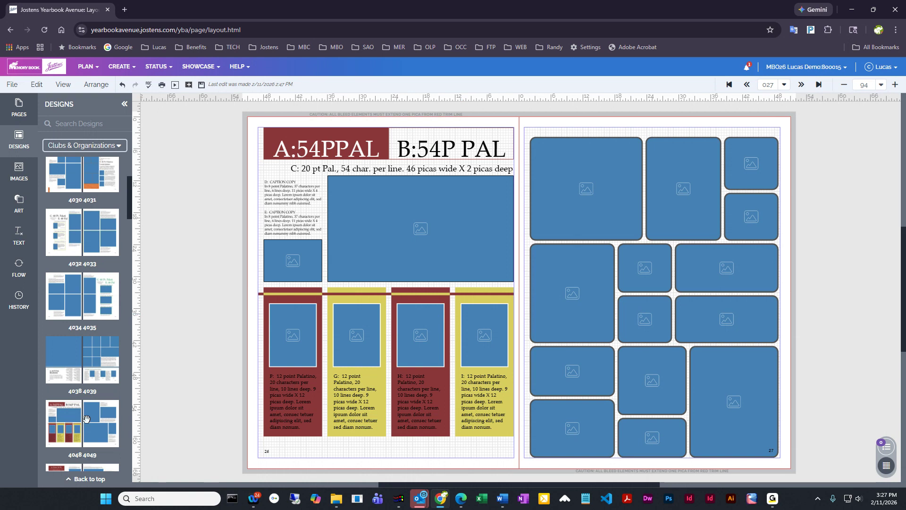
left_click_drag(103, 424, 639, 220)
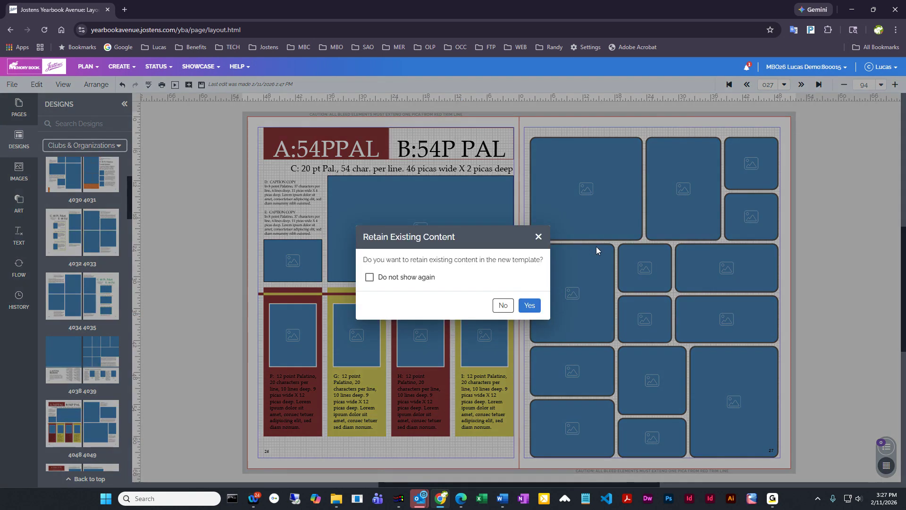
left_click(502, 304)
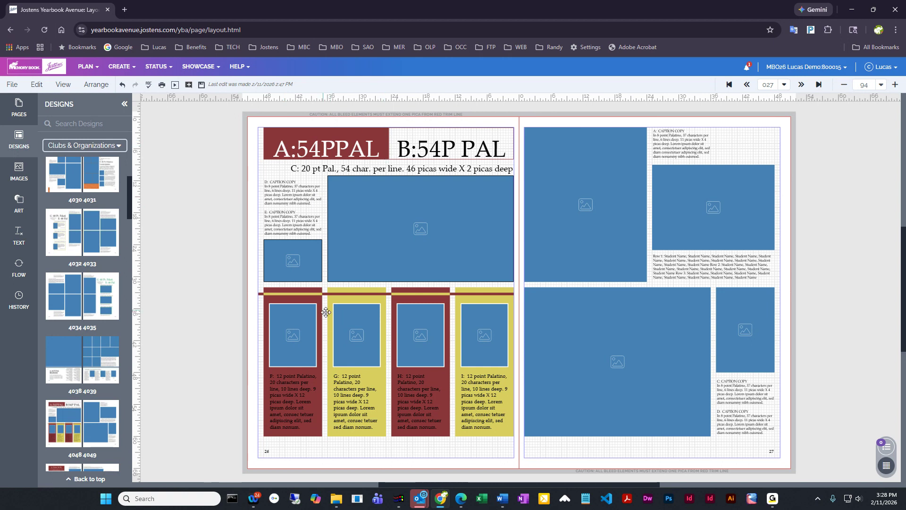
Fill the rectangle behind the "A:54PPAL" headline with the dark green from the Classic colors.
left_click(275, 134)
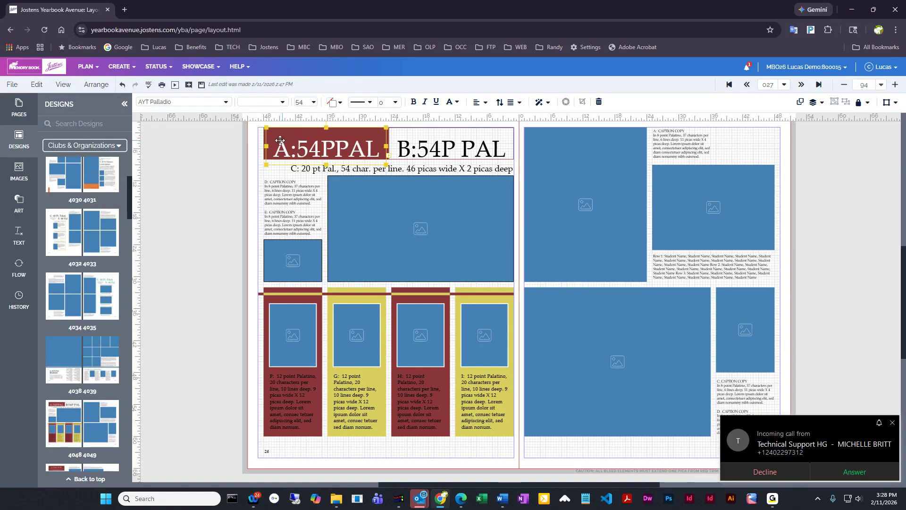
left_click(265, 139)
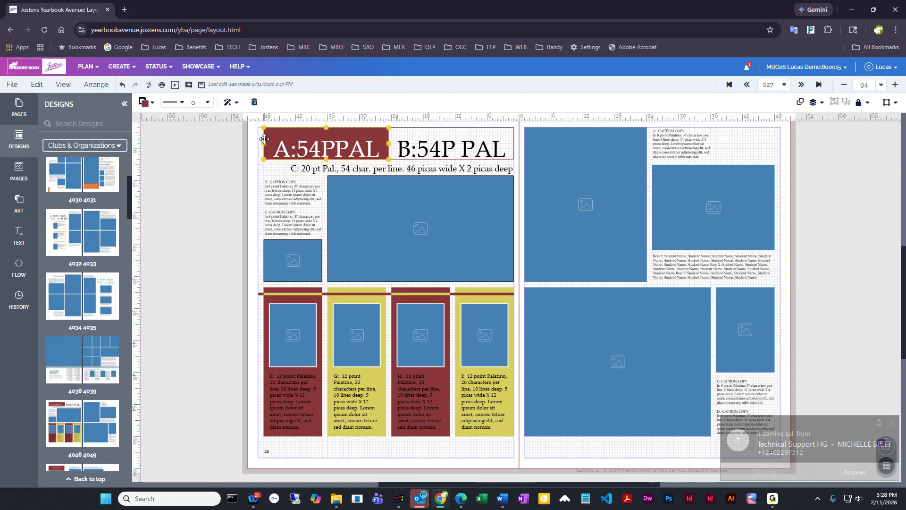
left_click(145, 104)
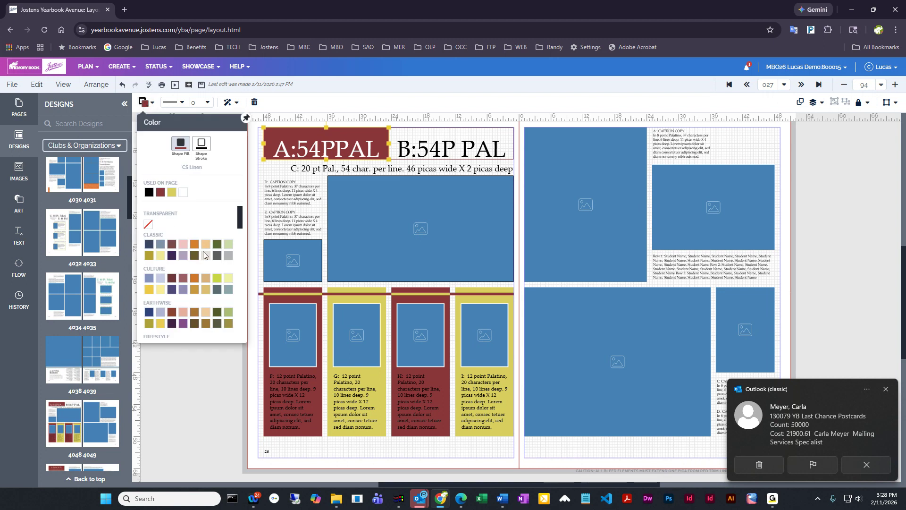
left_click(217, 244)
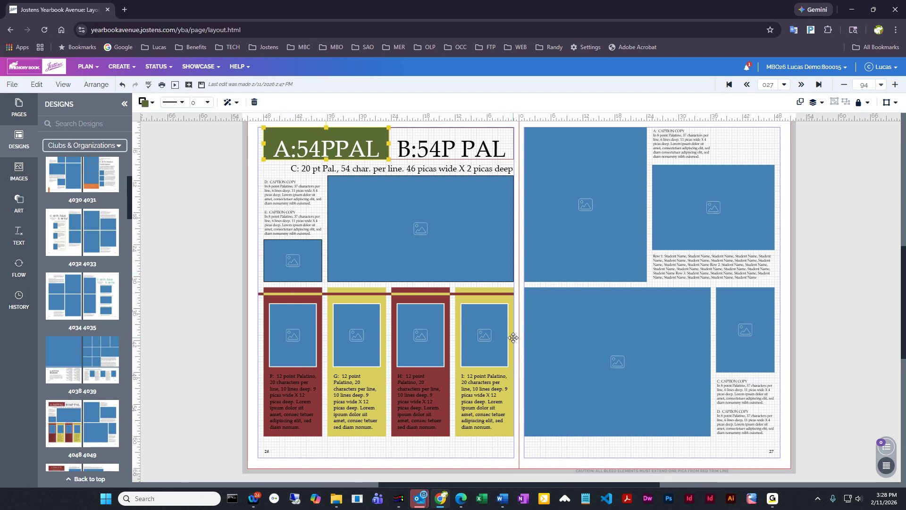
Replace the spread with Clubs & Organizations design 4140 on the left page and 4141 on the right, without retaining existing content.
left_click(78, 145)
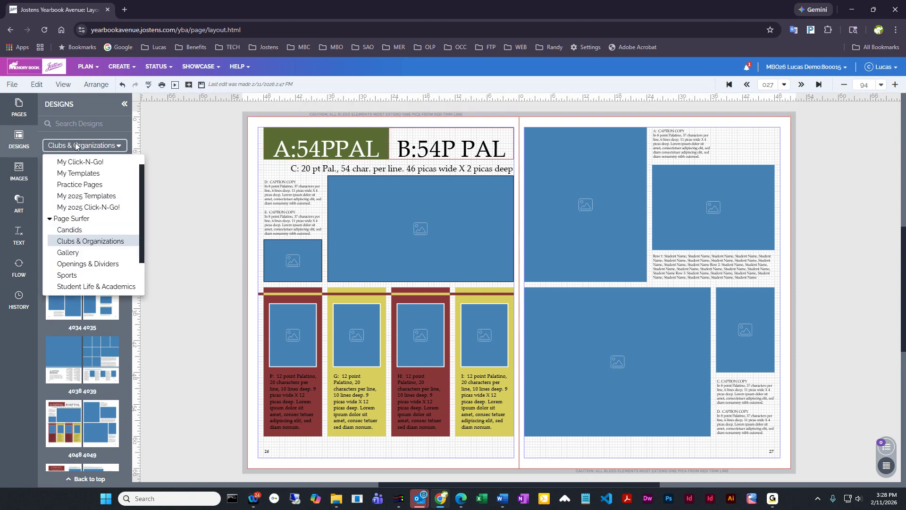
scroll(104, 347, "down", 1)
scroll(103, 347, "down", 10)
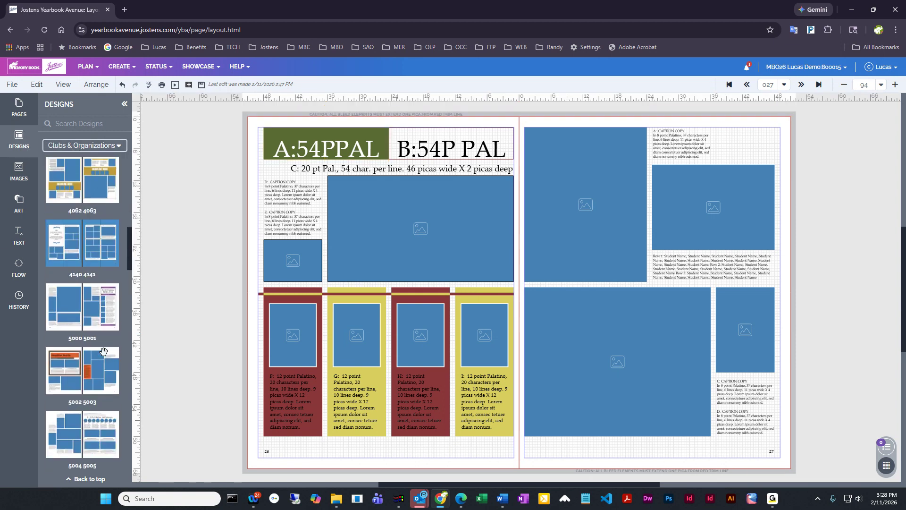
left_click_drag(78, 250, 415, 225)
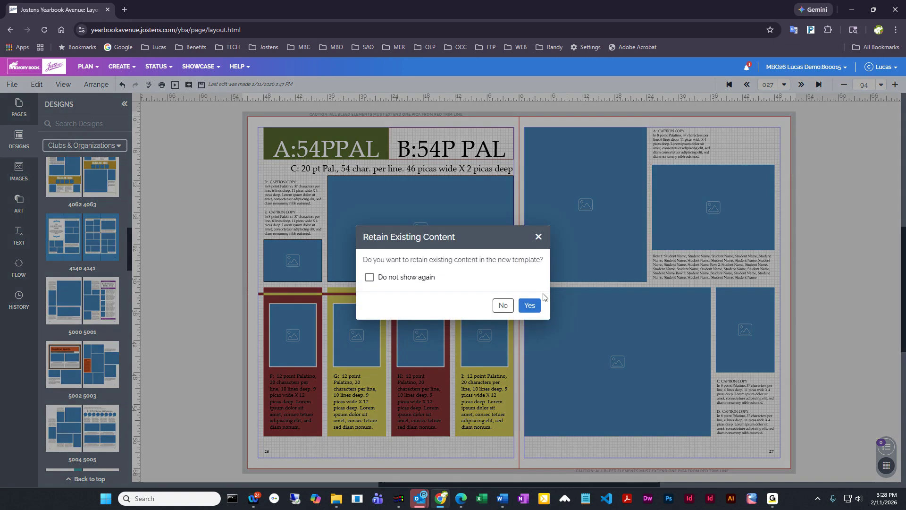
left_click(504, 305)
left_click_drag(92, 239, 629, 227)
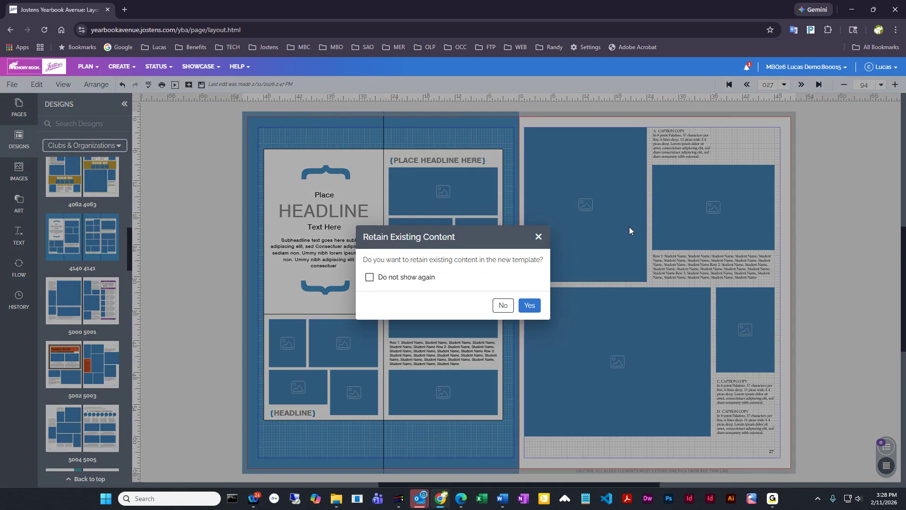
left_click(504, 304)
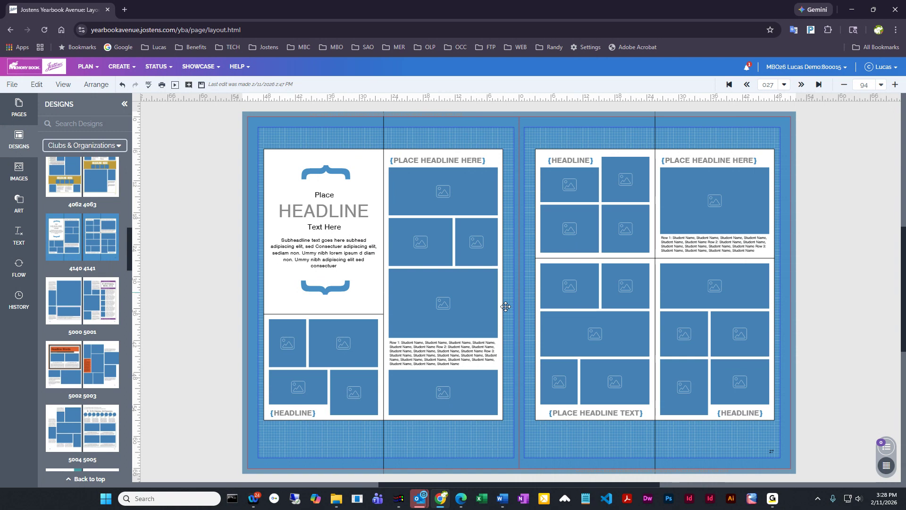
Apply Clubs & Organizations design 5018 to the left page and 5019 to the right page, without retaining existing content, dismissing the mail notification.
scroll(88, 364, "down", 4)
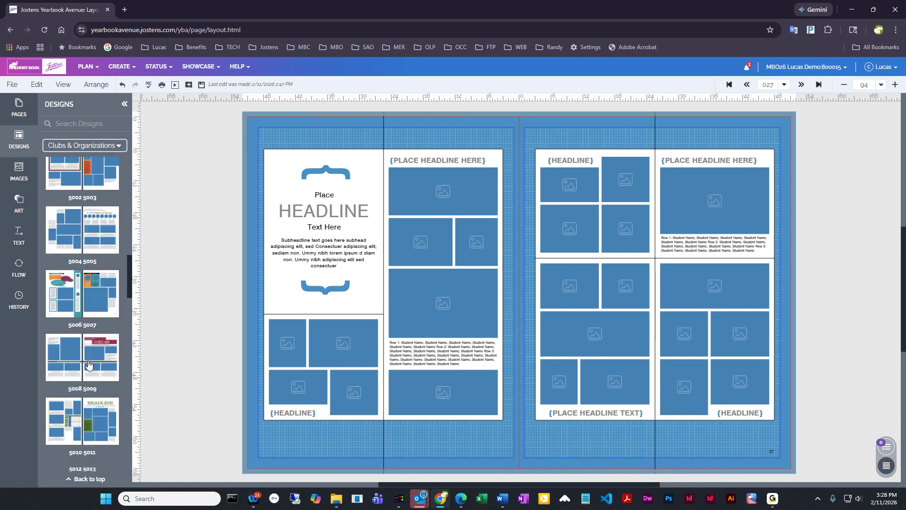
scroll(88, 363, "down", 1)
mouse_move(87, 359)
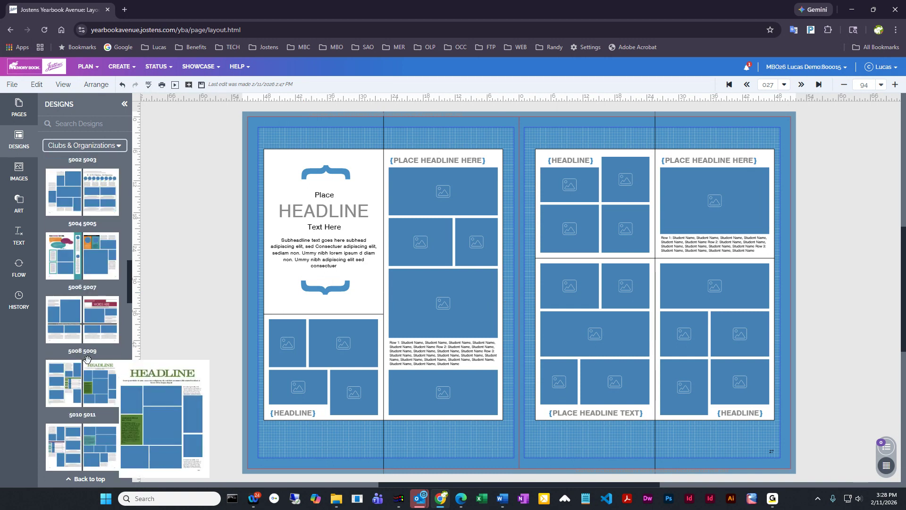
scroll(87, 360, "down", 3)
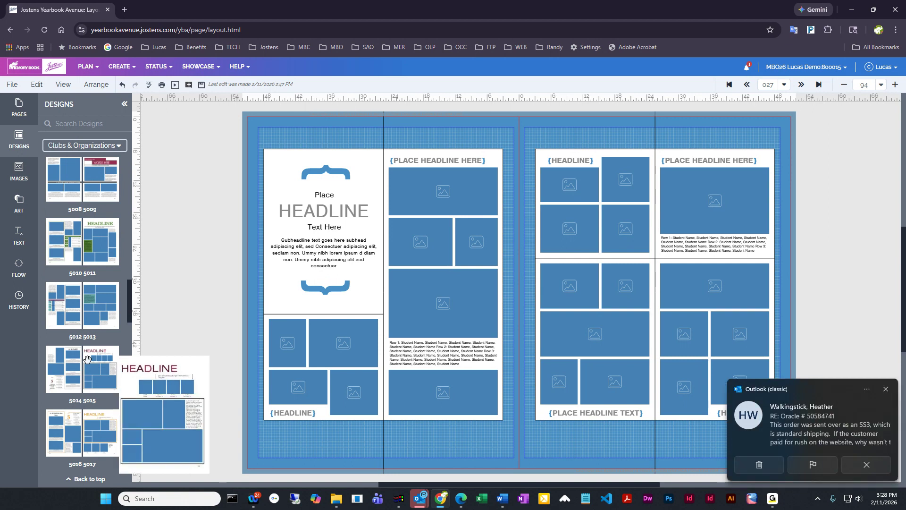
scroll(87, 359, "down", 3)
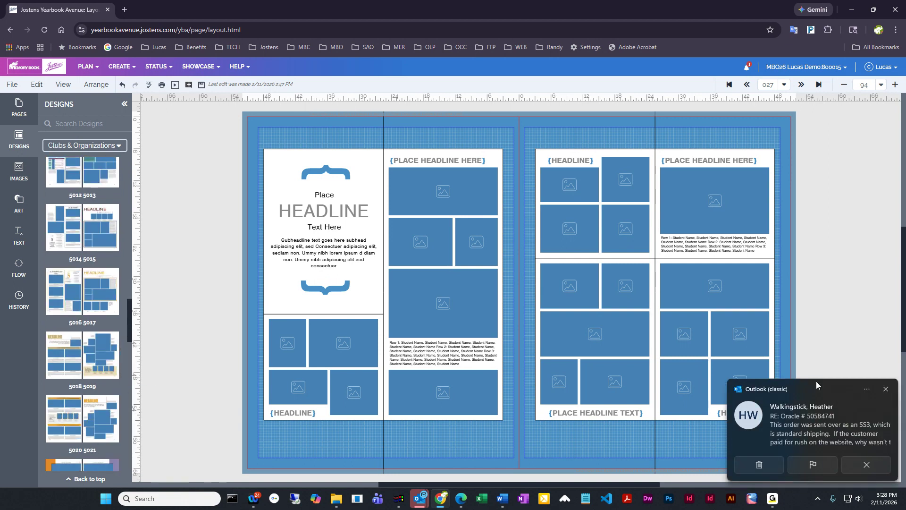
left_click(885, 389)
left_click_drag(63, 351, 288, 257)
left_click(500, 304)
left_click_drag(100, 362, 644, 279)
left_click(500, 303)
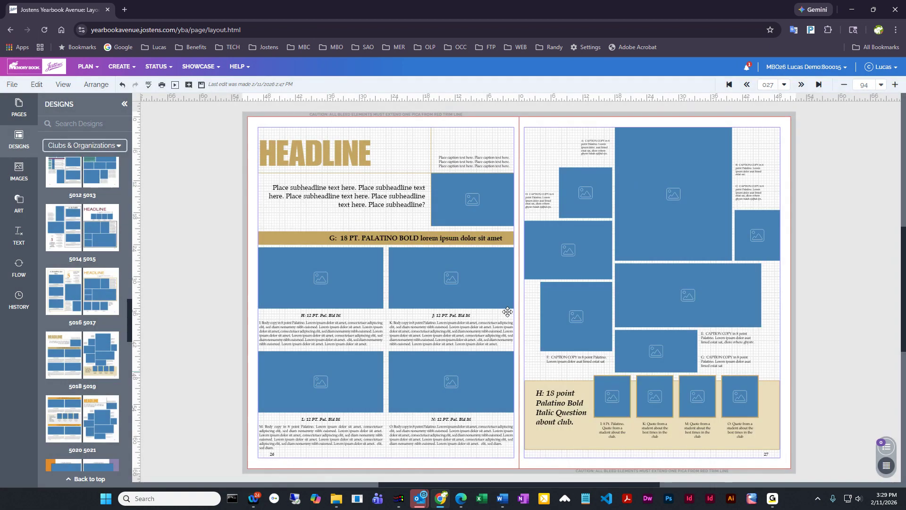
Delete the frames and text below the subheadline on the left page, and all design elements on the right page.
key("Caps_Lock")
left_click_drag(250, 230, 522, 443)
key("Delete")
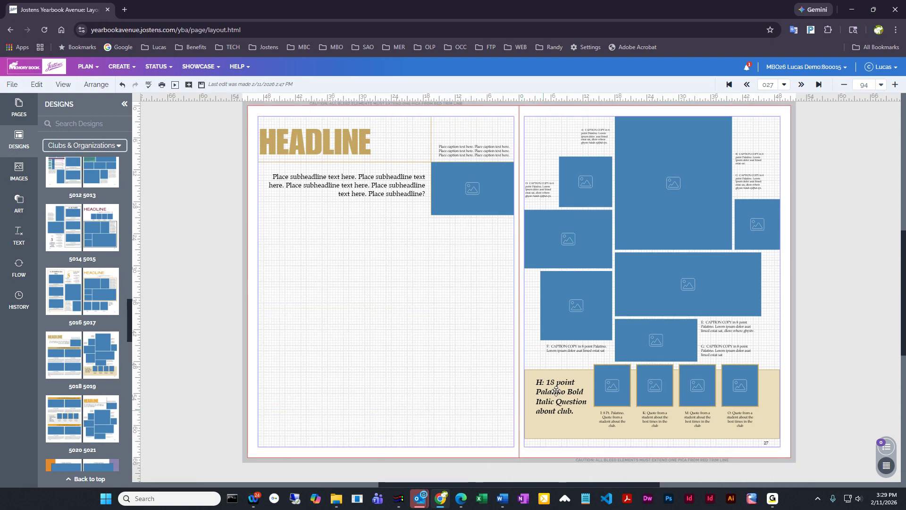
left_click_drag(522, 114, 787, 442)
key("Delete")
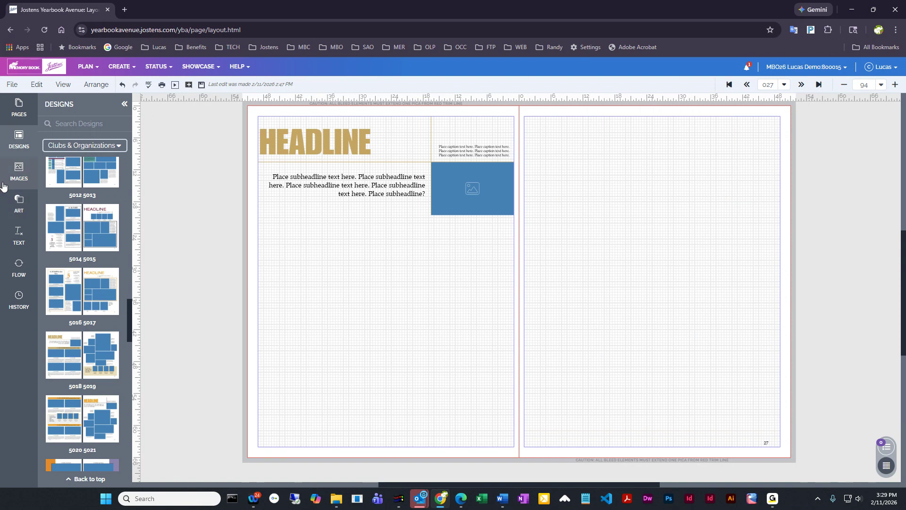
Apply the Page Surfer Gallery design 001 to the spread without retaining existing content, and browse further Gallery designs.
left_click(57, 149)
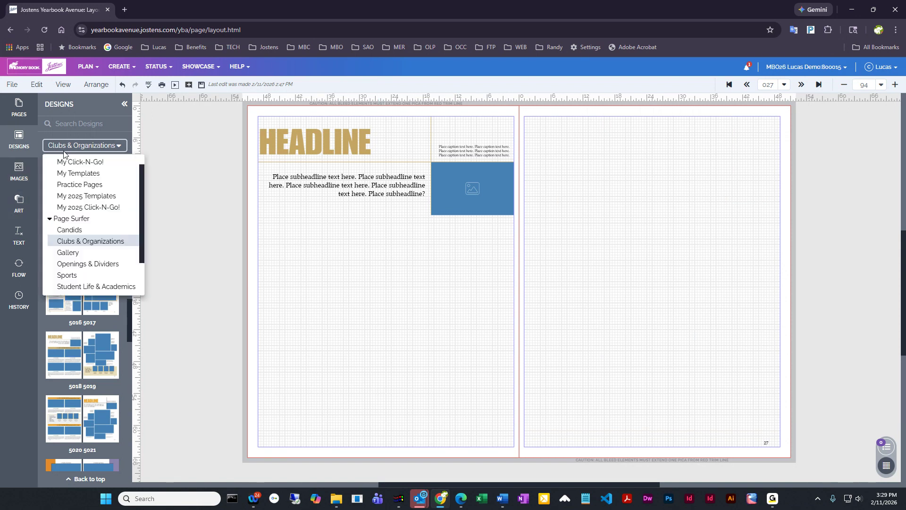
left_click(68, 252)
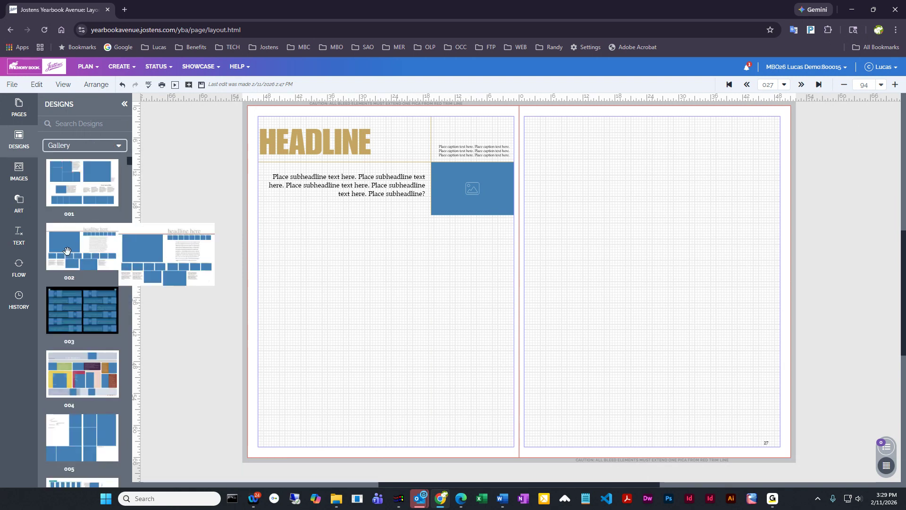
left_click_drag(66, 175, 420, 262)
left_click(502, 305)
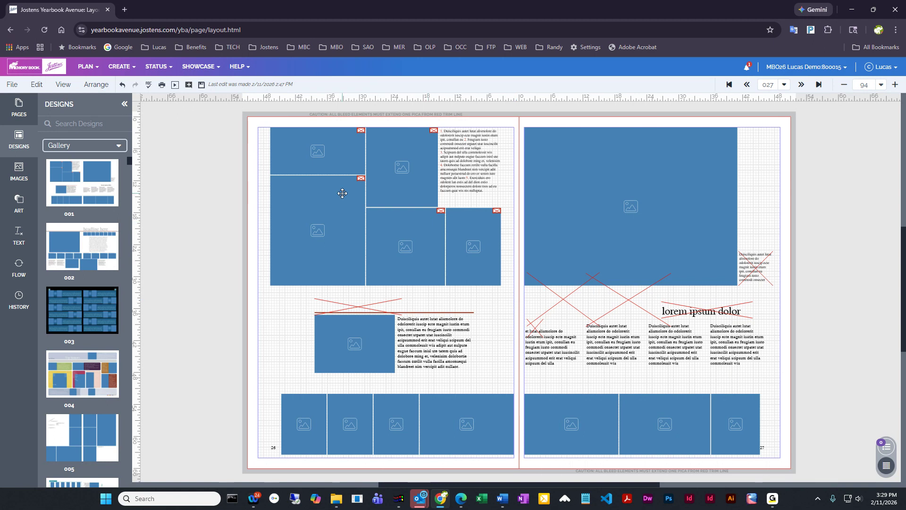
scroll(88, 349, "down", 4)
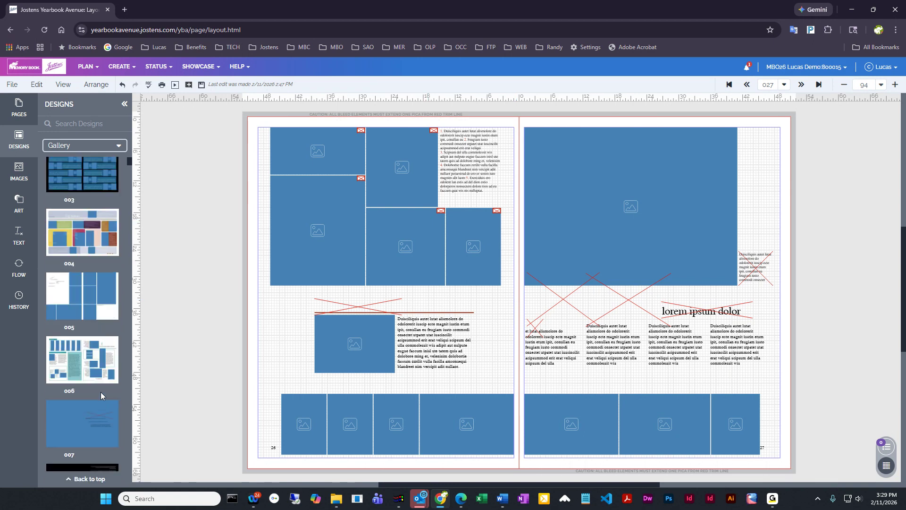
Reapply the "candid layout 2-11-26" design from My Templates to the spread without retaining existing content.
left_click(68, 145)
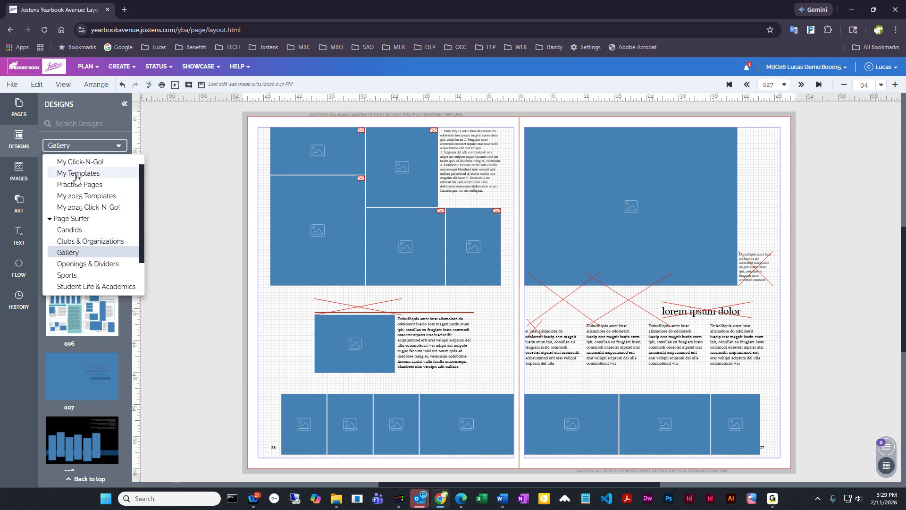
left_click(76, 177)
left_click_drag(82, 182, 456, 264)
left_click(505, 305)
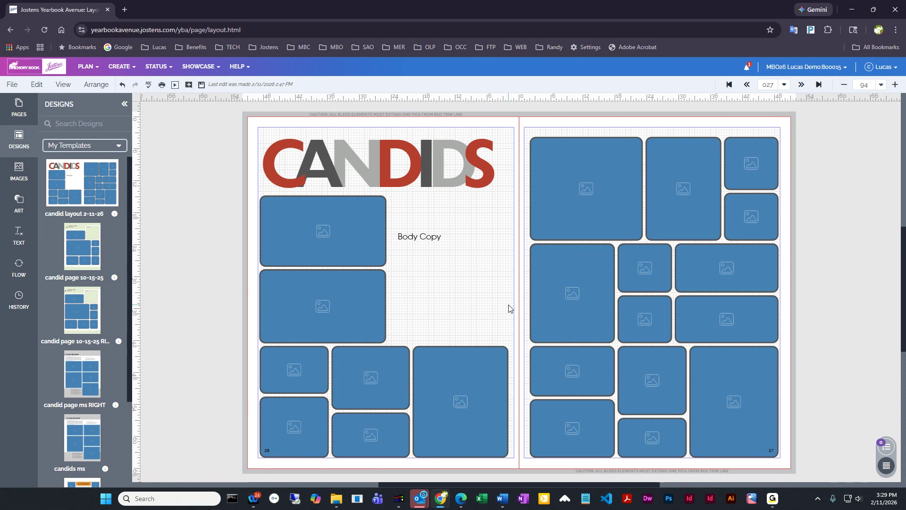
Open the image library beside the candids spread.
left_click(21, 173)
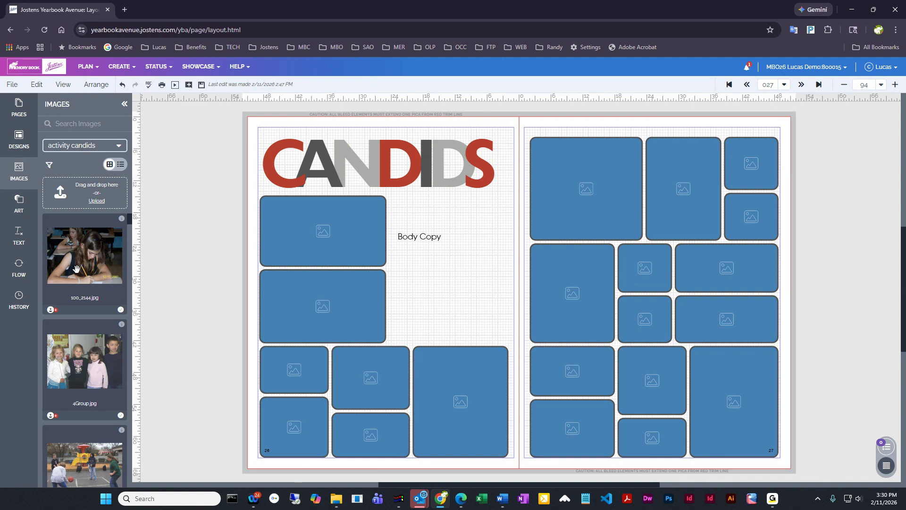
mouse_move(77, 269)
left_mouse_down()
mouse_move(184, 231)
mouse_move(137, 242)
mouse_move(80, 271)
left_mouse_up()
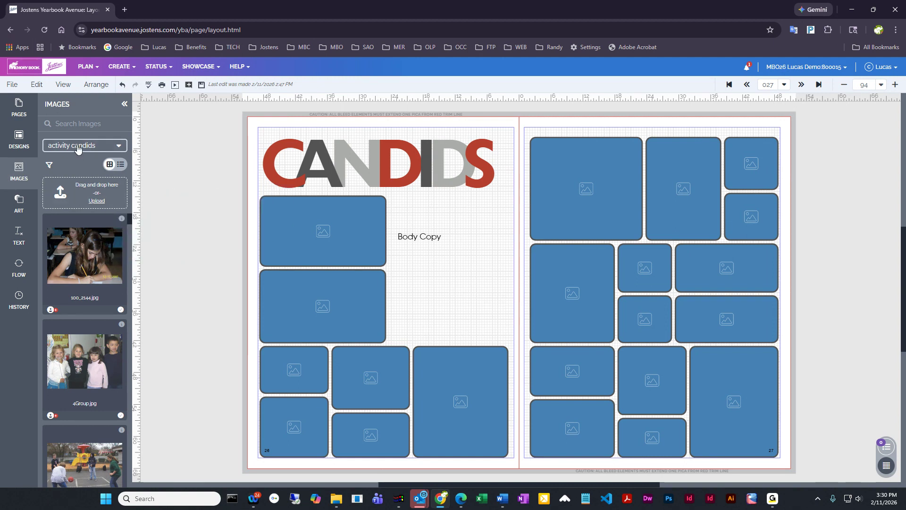
left_click(15, 179)
left_click(16, 178)
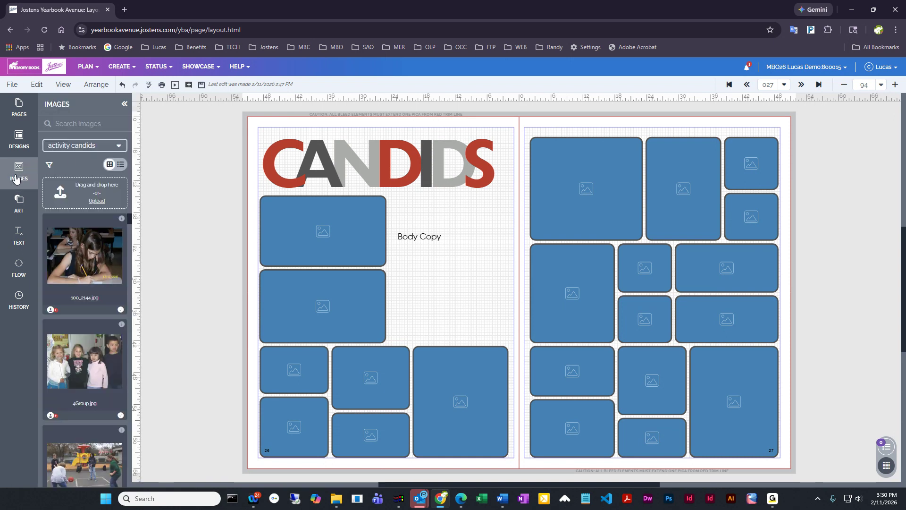
Look through the Activity folders of the image library and choose the activity candids folder.
left_click(73, 151)
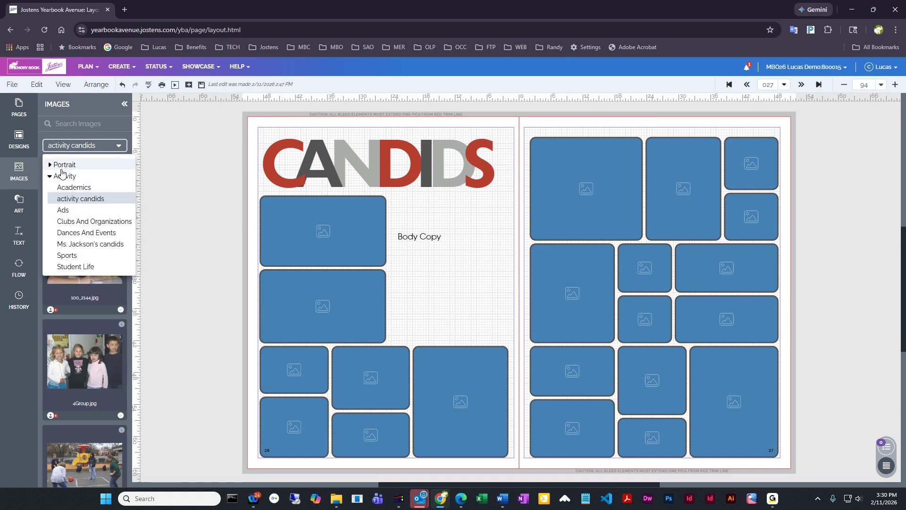
left_click(50, 177)
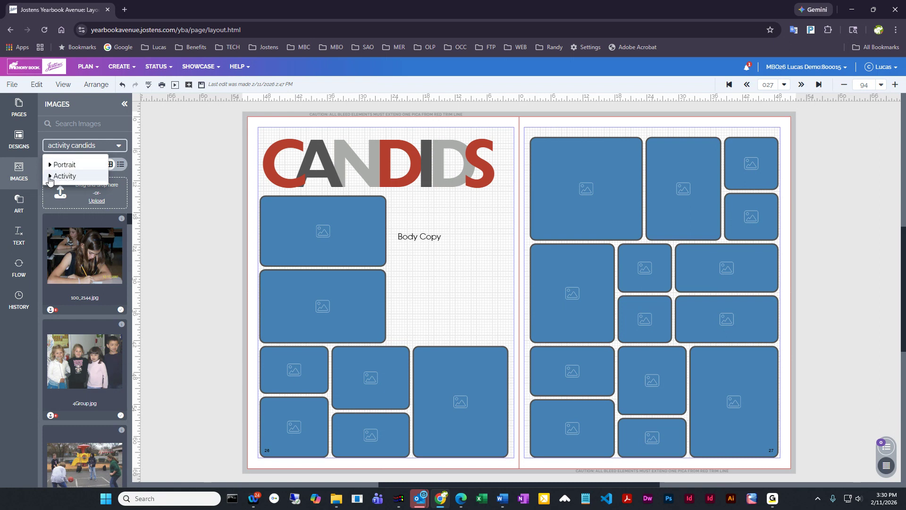
left_click(50, 177)
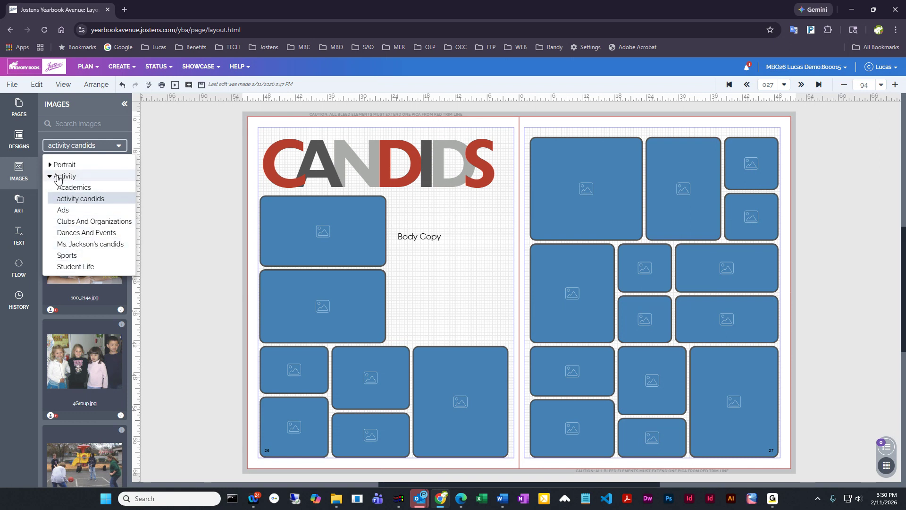
left_click(74, 199)
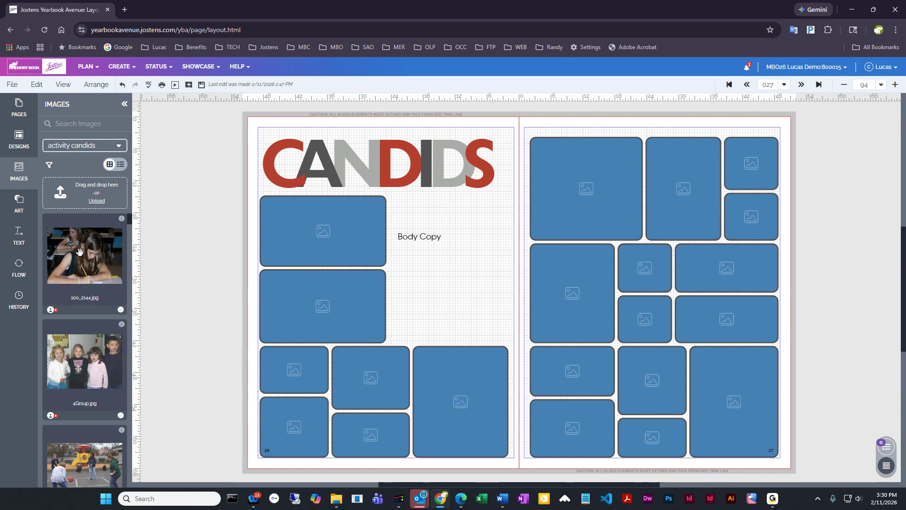
mouse_move(81, 252)
left_mouse_down()
mouse_move(322, 217)
mouse_move(126, 231)
mouse_move(92, 259)
left_mouse_up()
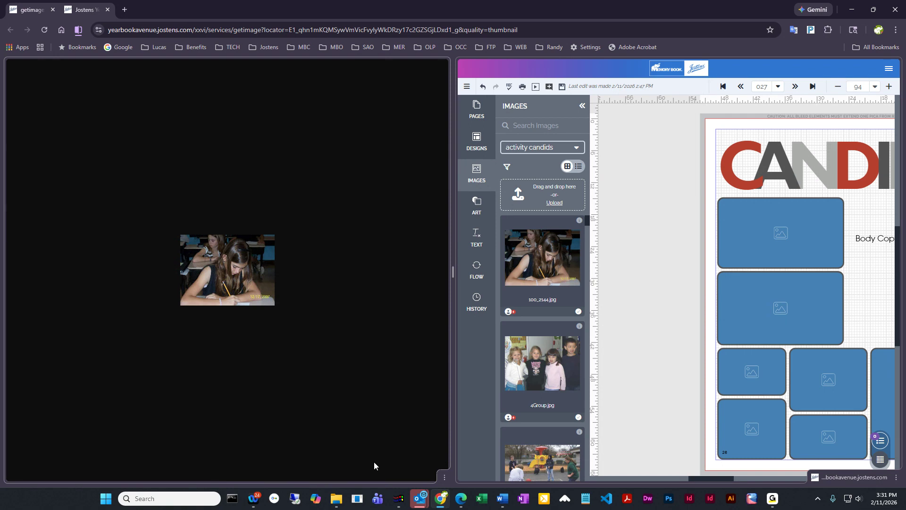
left_click(445, 477)
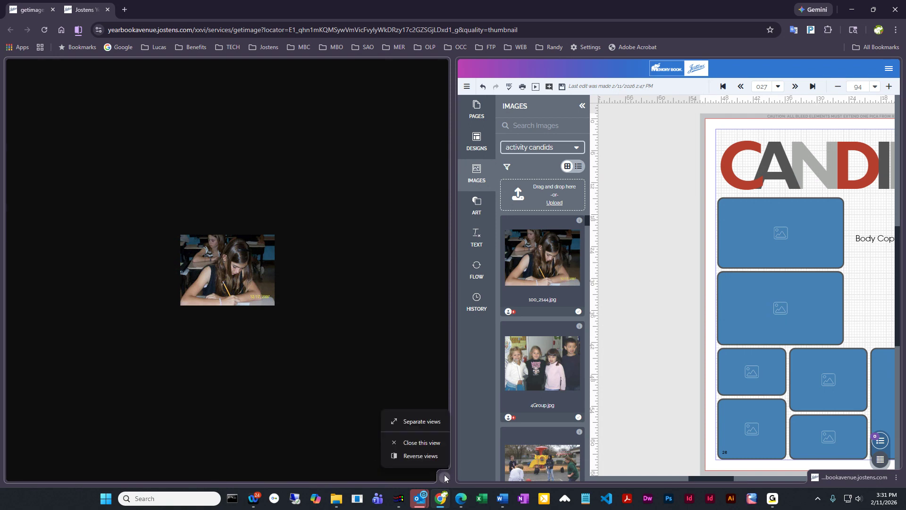
left_click(421, 444)
Place the photo 100_2144.jpg loose on the left page, confirming its reuse, and enlarge it to its maximum print size.
left_click_drag(84, 259, 330, 232)
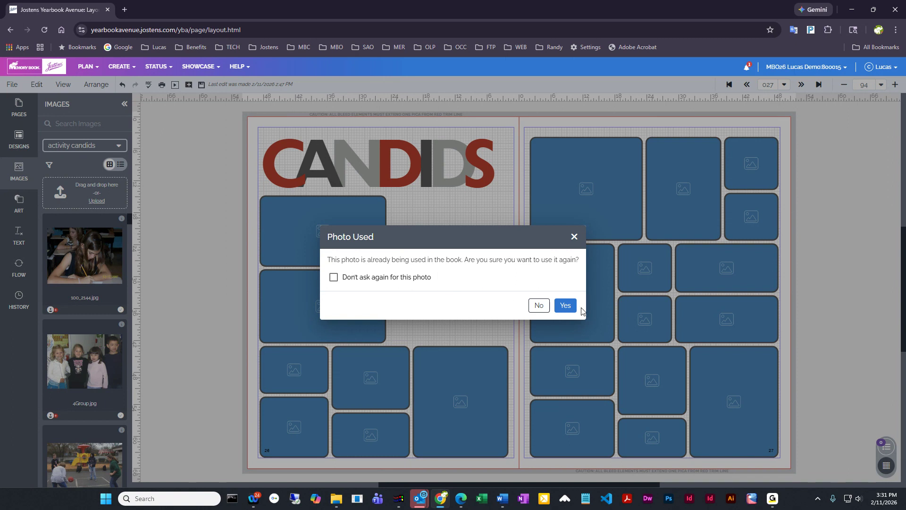
left_click(567, 307)
left_click_drag(335, 236, 552, 374)
left_click(272, 204)
left_click(350, 247)
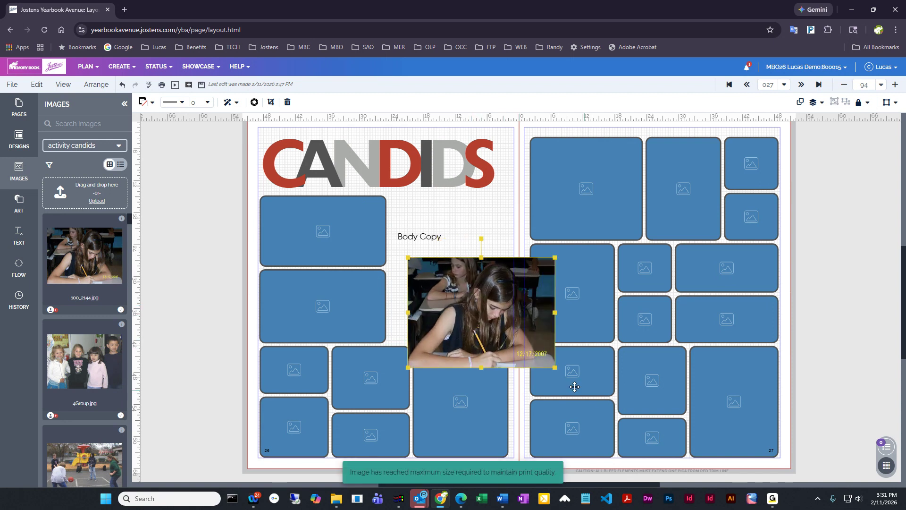
Move the loose photo over the left page's image frames and delete it.
left_click_drag(473, 325, 359, 312)
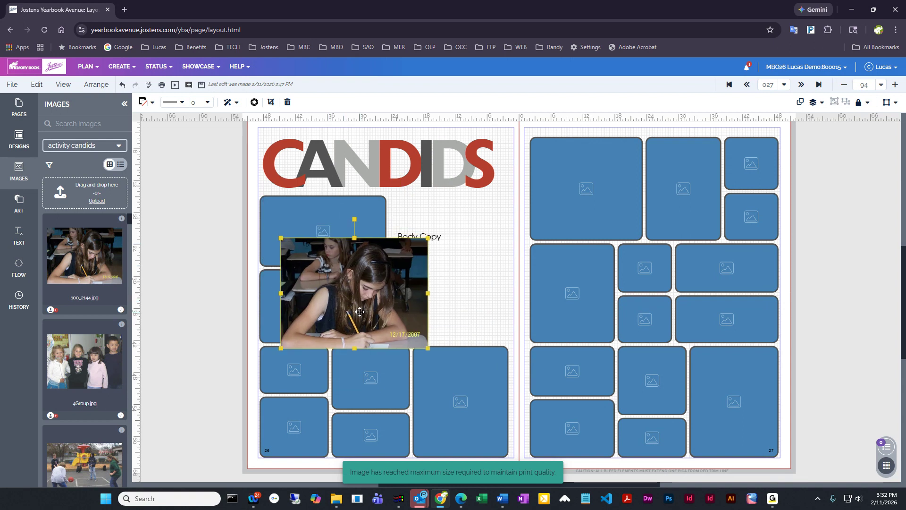
key("Delete")
key("Delete")
left_click_drag(97, 268, 256, 245)
left_click_drag(259, 248, 73, 251)
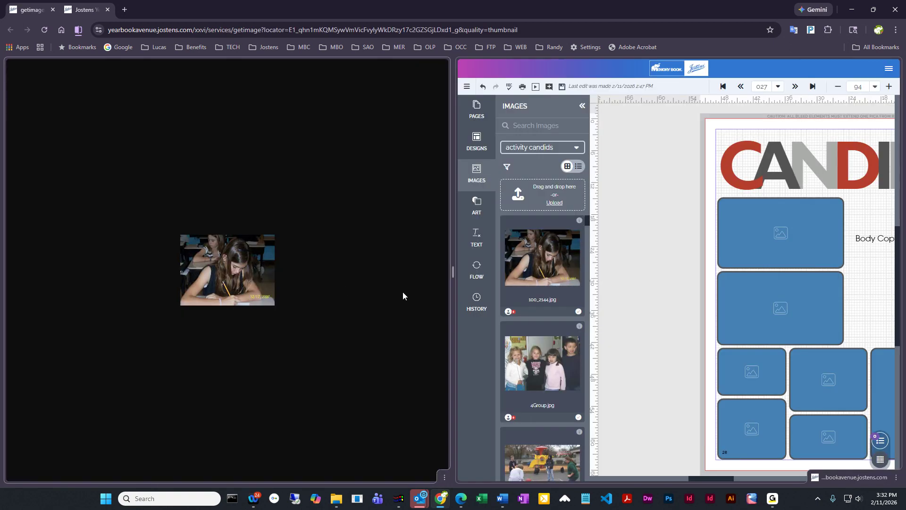
left_click(444, 476)
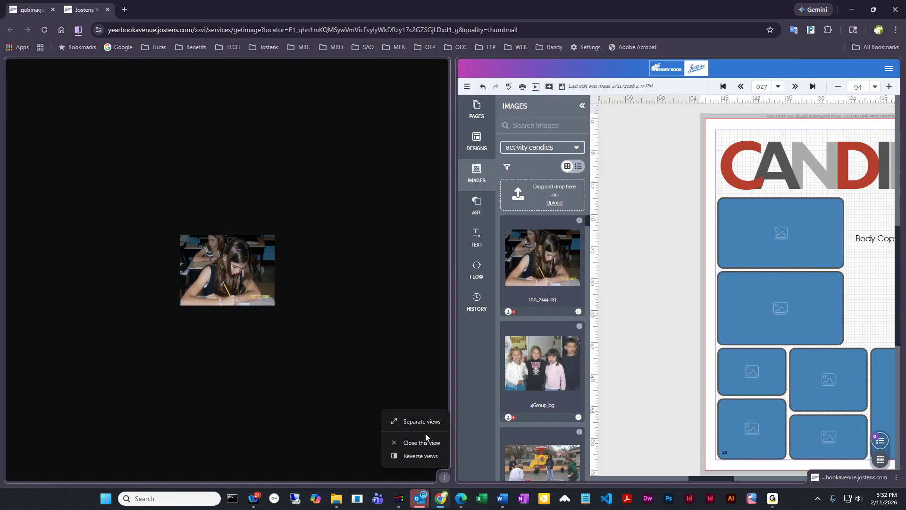
left_click(417, 443)
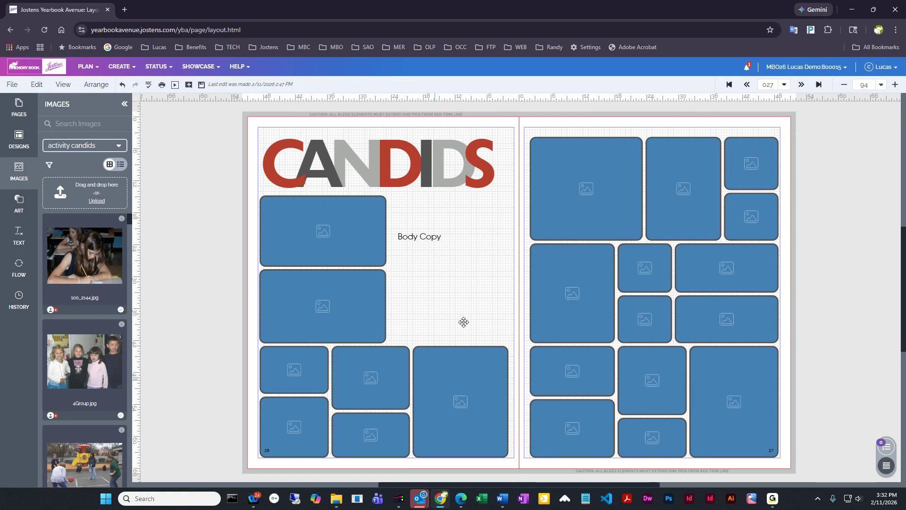
left_click(322, 165)
left_click(348, 170)
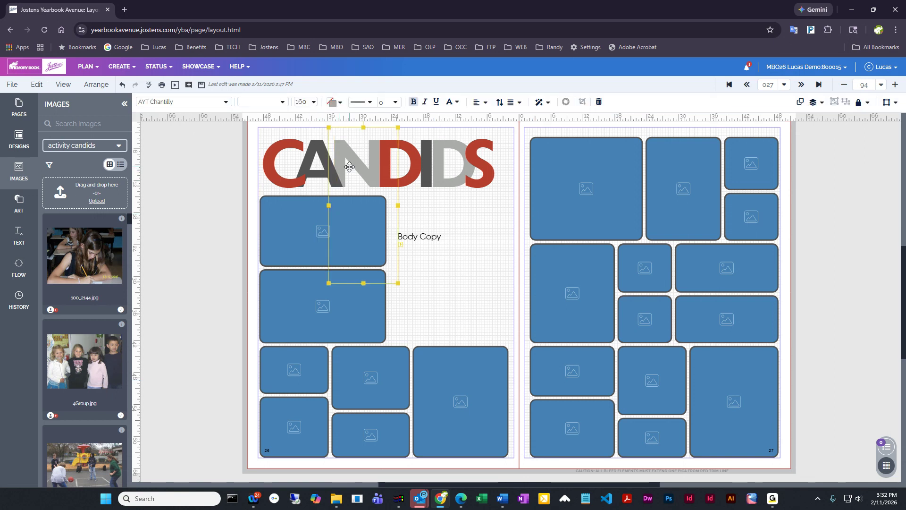
left_click(311, 230)
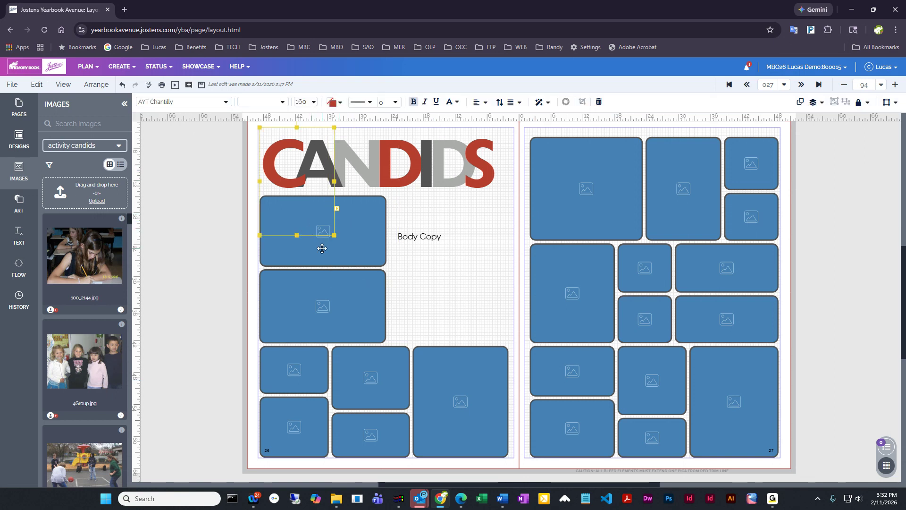
left_click(322, 248)
left_click(296, 317)
Fill the left page's second frame below the headline with 100_2144.jpg and the right page's large upper-left frame with 4Group.jpg, allowing reuse.
left_click_drag(83, 255, 325, 305)
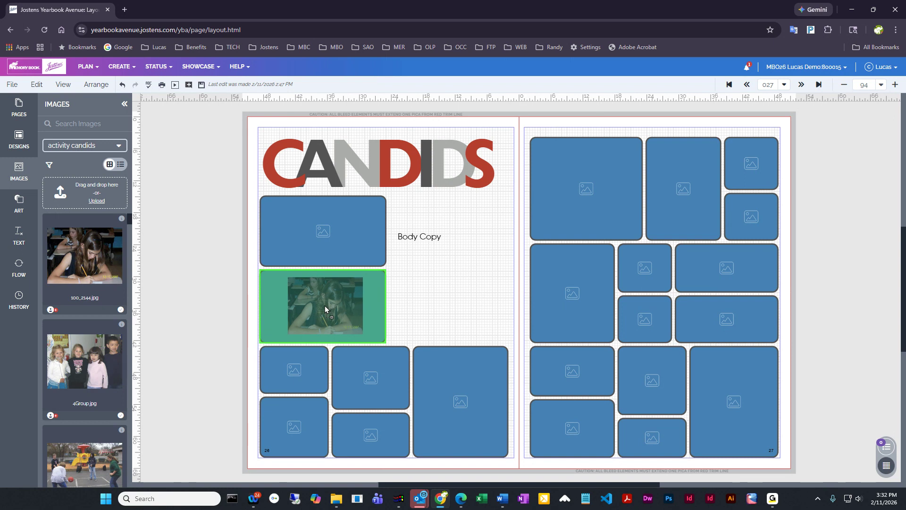
left_click_drag(325, 305, 324, 304)
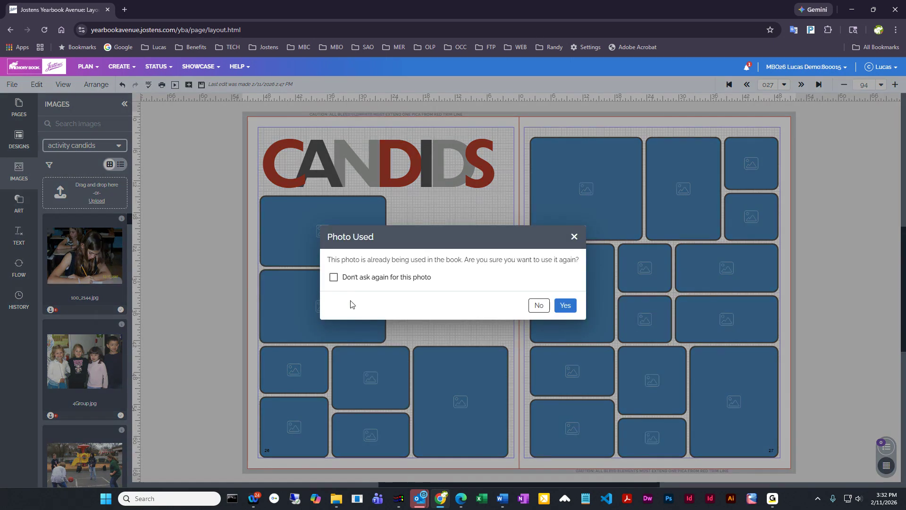
left_click(565, 305)
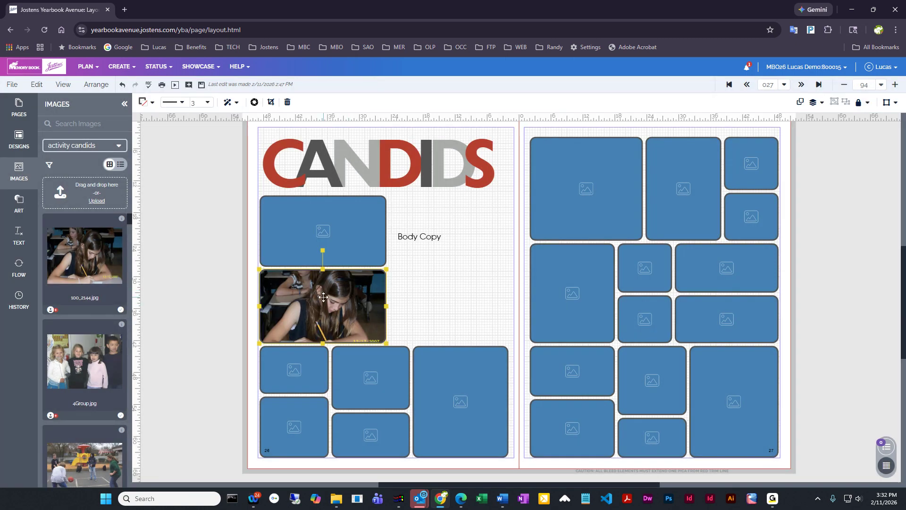
left_click_drag(94, 360, 590, 191)
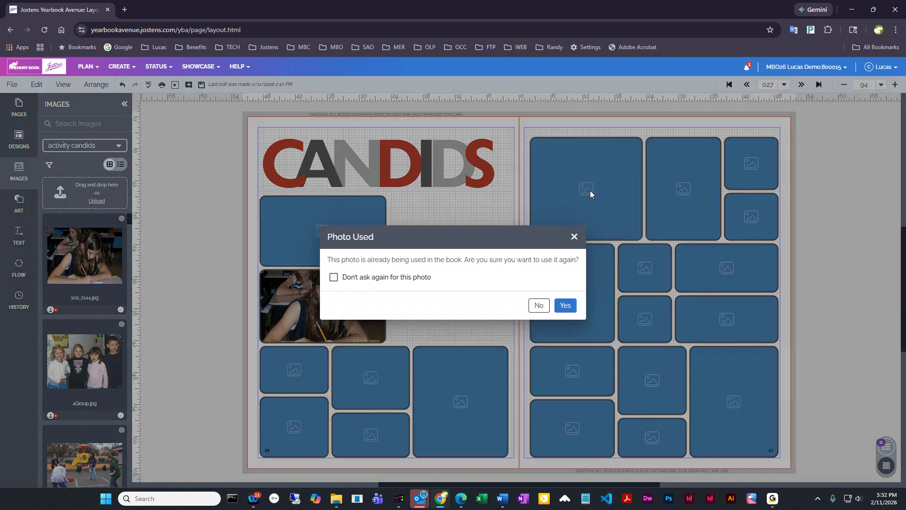
left_click(565, 305)
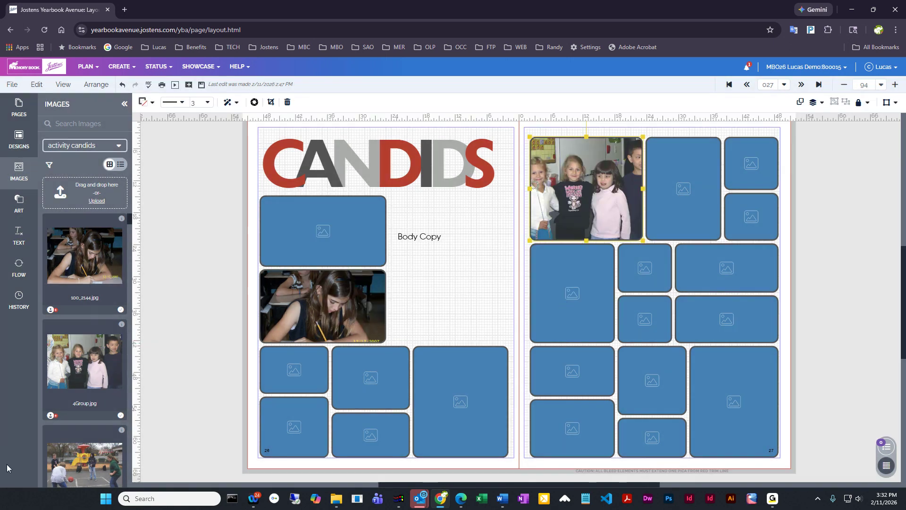
Place 4Square.jpg in the frame directly below the headline and the costumed spear-carriers photo in the left page's large lower-right frame.
scroll(85, 358, "down", 3)
left_click_drag(86, 357, 296, 261)
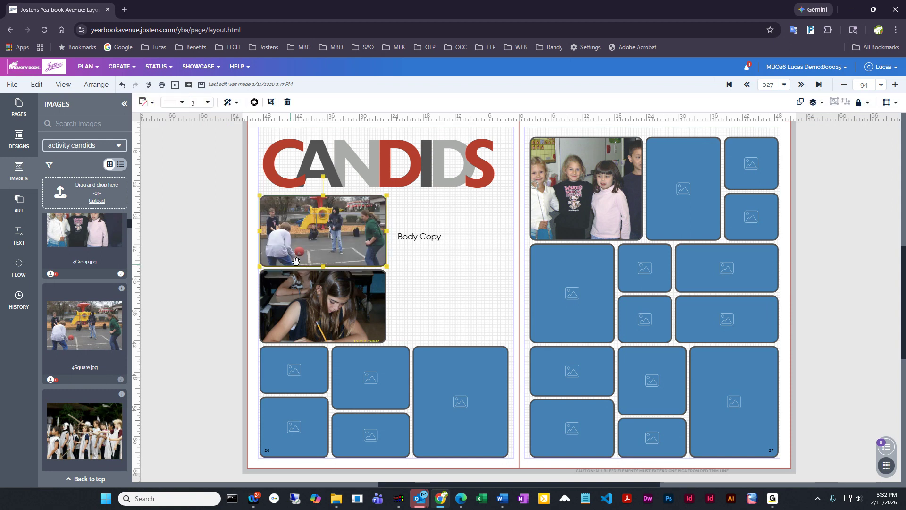
left_click_drag(82, 438, 453, 409)
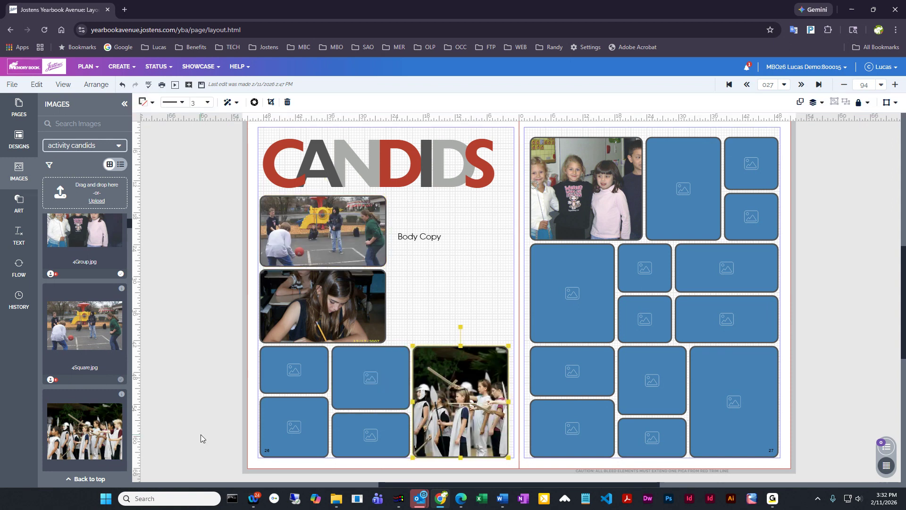
Place the cello player photo in the tall middle-left frame of the right page, allowing its reuse.
scroll(93, 426, "down", 1)
scroll(93, 426, "down", 2)
left_click_drag(89, 414, 560, 313)
left_click(566, 305)
Place the photo of the boy in the blue shirt in the right page's large lower-right frame, allowing its reuse.
scroll(73, 400, "down", 3)
left_click_drag(79, 364, 723, 386)
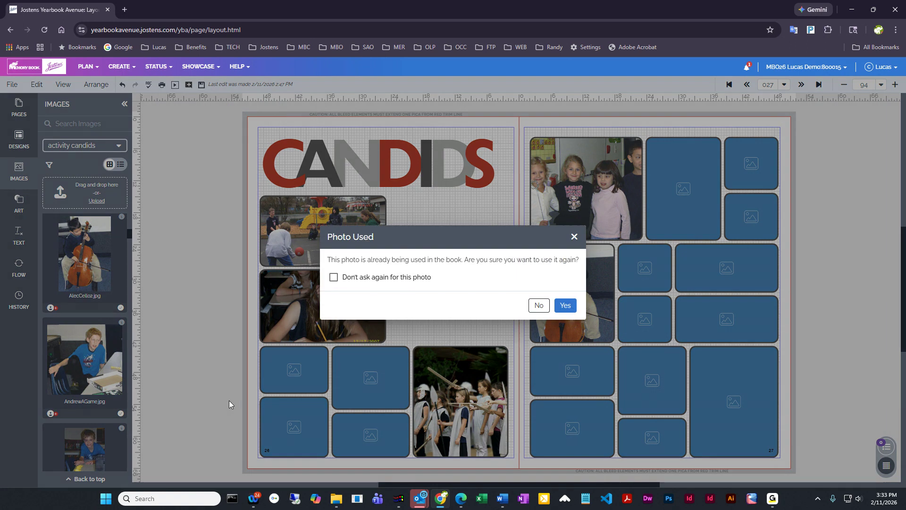
left_click(566, 306)
Place the photo of the children seated at a table in the left page's upper middle frame of the bottom block.
scroll(565, 306, "down", 1)
scroll(82, 331, "down", 3)
mouse_move(82, 320)
left_mouse_down()
mouse_move(686, 333)
mouse_move(146, 362)
mouse_move(87, 321)
left_mouse_up()
left_click_drag(80, 421, 370, 330)
Try to place the mural group photo in the right page's frames, positioning it over the lower small frame beside the cello photo.
scroll(109, 397, "down", 3)
left_click_drag(87, 318, 25, 341)
left_click_drag(84, 399, 649, 268)
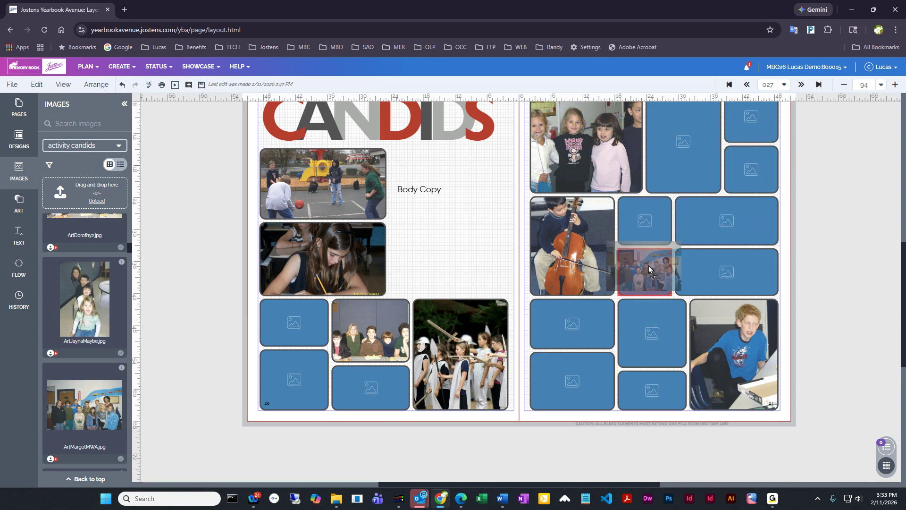
left_click_drag(649, 265, 647, 325)
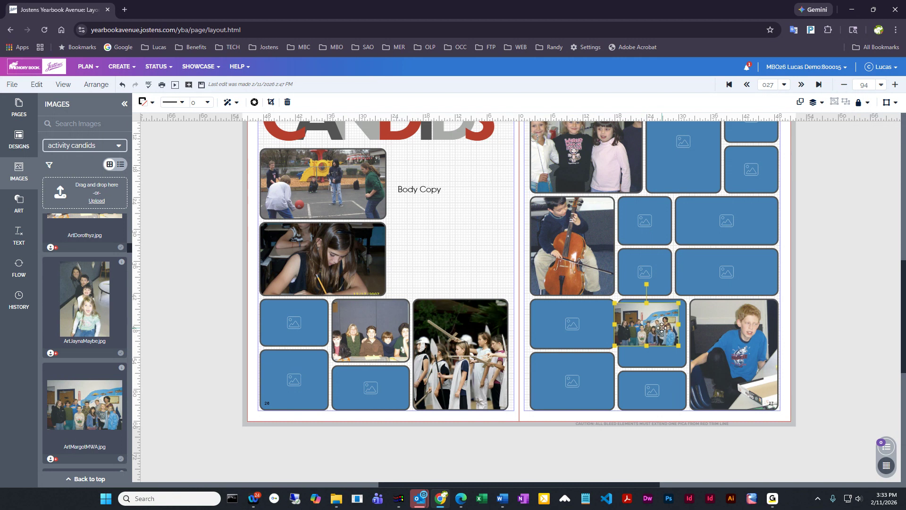
mouse_move(662, 325)
left_mouse_down()
mouse_move(585, 287)
mouse_move(480, 266)
mouse_move(663, 276)
mouse_move(658, 330)
left_mouse_up()
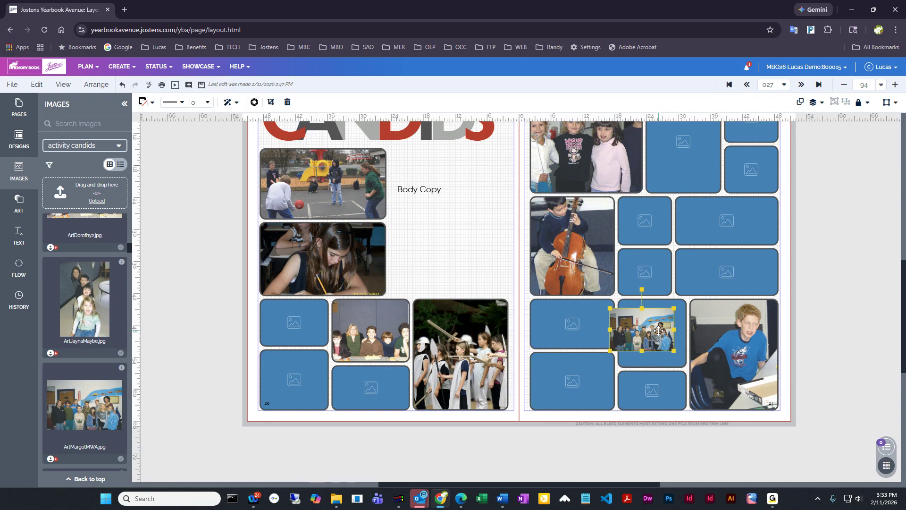
left_click_drag(654, 339, 657, 281)
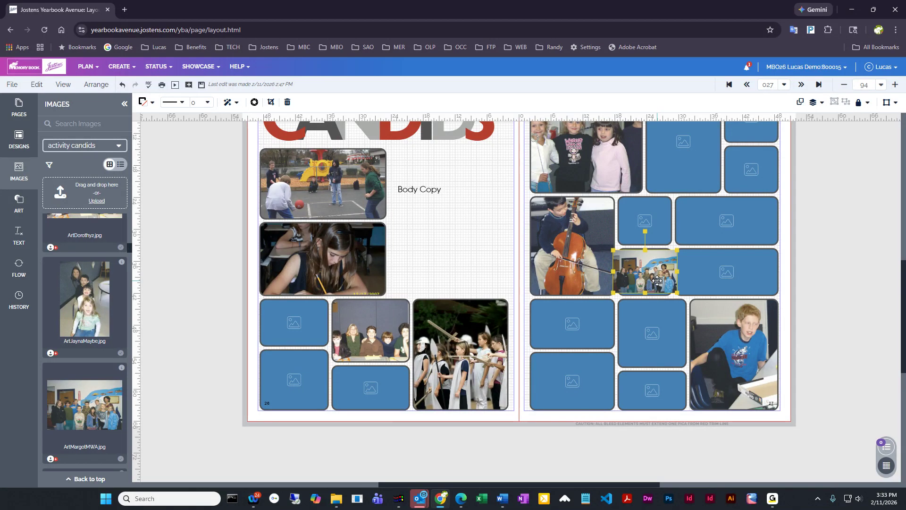
Enlarge the loose mural group photo slightly and align it over the small frame beside the cello photo.
left_click(895, 85)
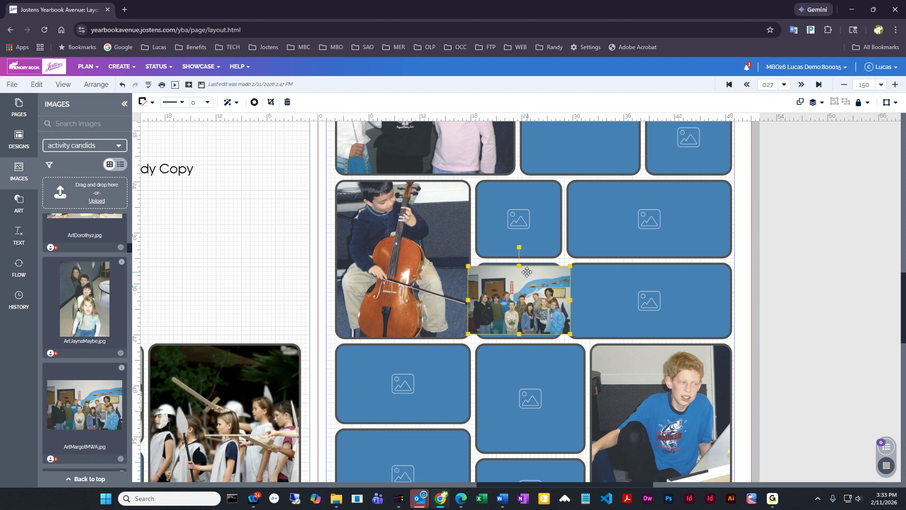
left_click_drag(519, 267, 519, 240)
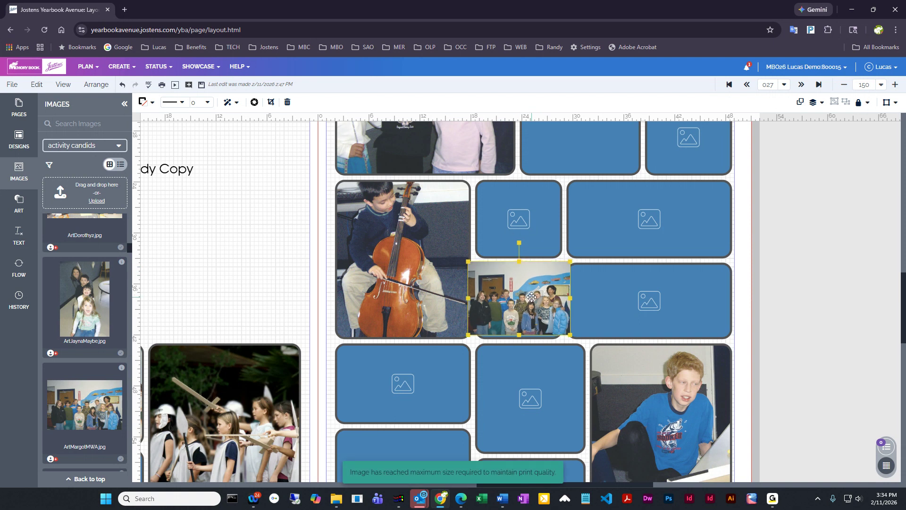
left_click_drag(531, 297, 531, 300)
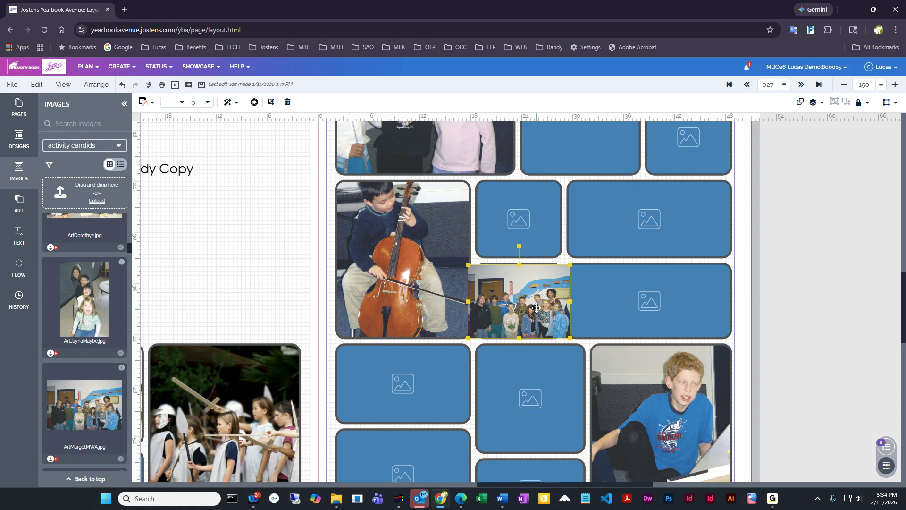
Move the loose mural group photo away from the small frame to expose the empty frame beneath, and delete the photo.
left_click_drag(535, 300, 241, 290)
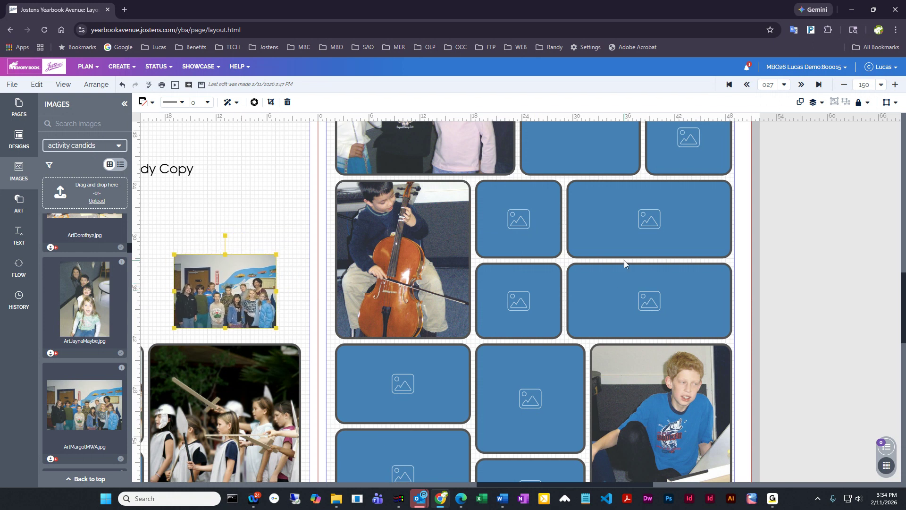
left_click_drag(241, 286, 484, 353)
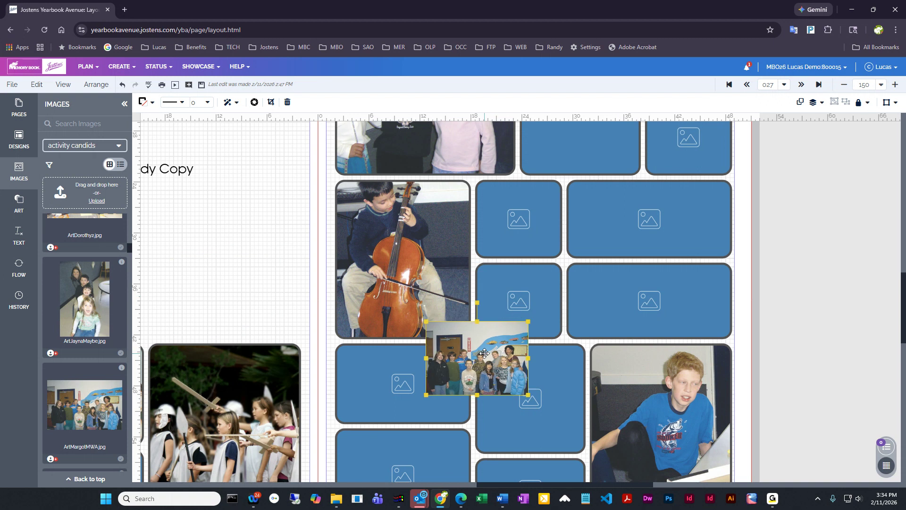
left_click(517, 288)
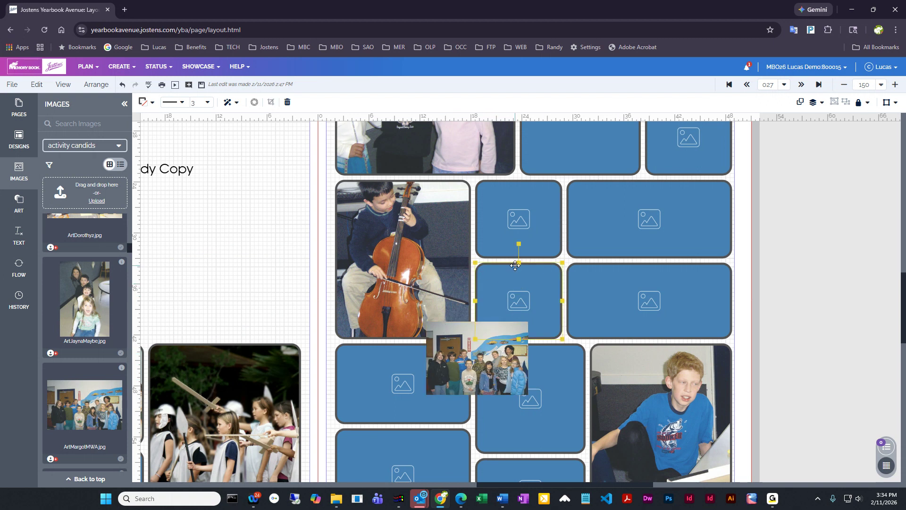
left_click(482, 359)
key("Delete")
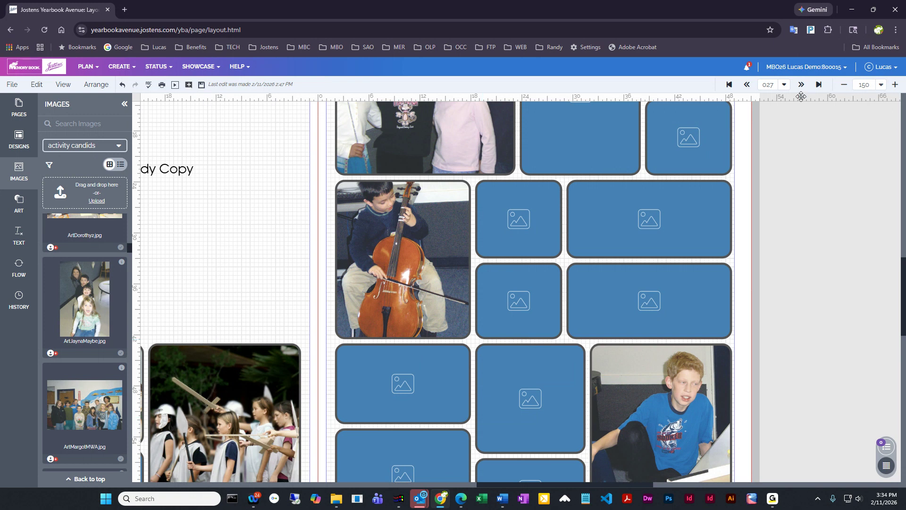
Select the Body Copy text box on the left page to check its extent, deselect it, and open the art library.
left_click(843, 86)
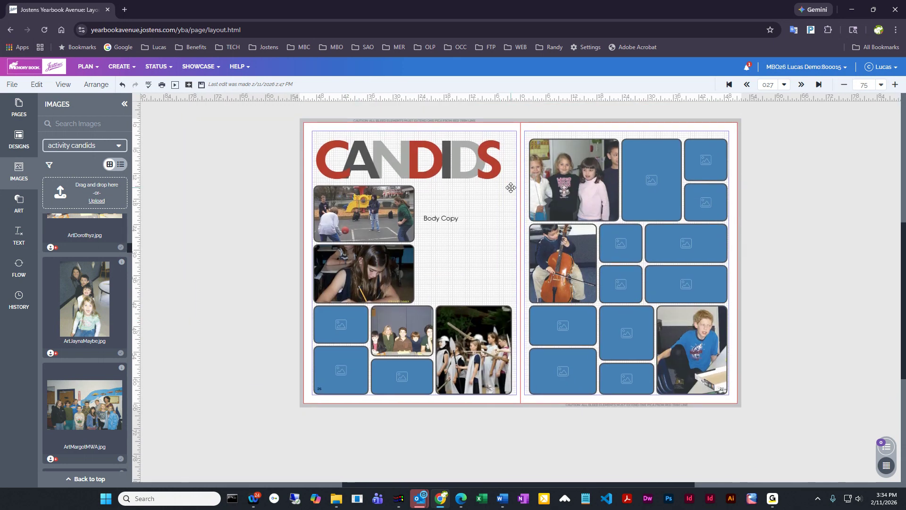
left_click(450, 220)
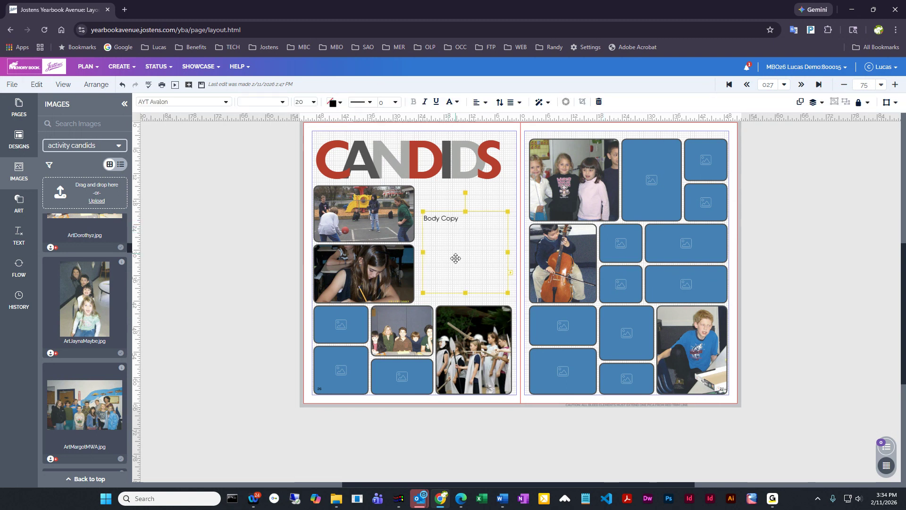
left_click(745, 245)
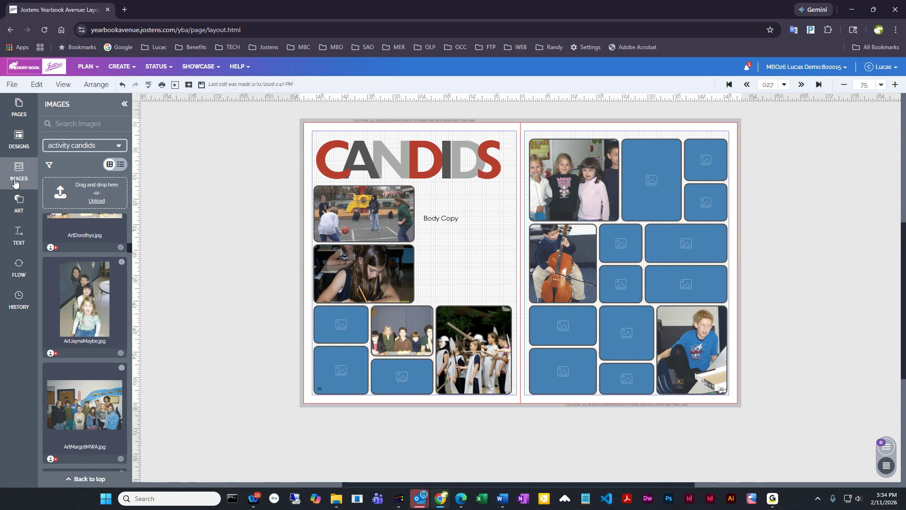
left_click(16, 209)
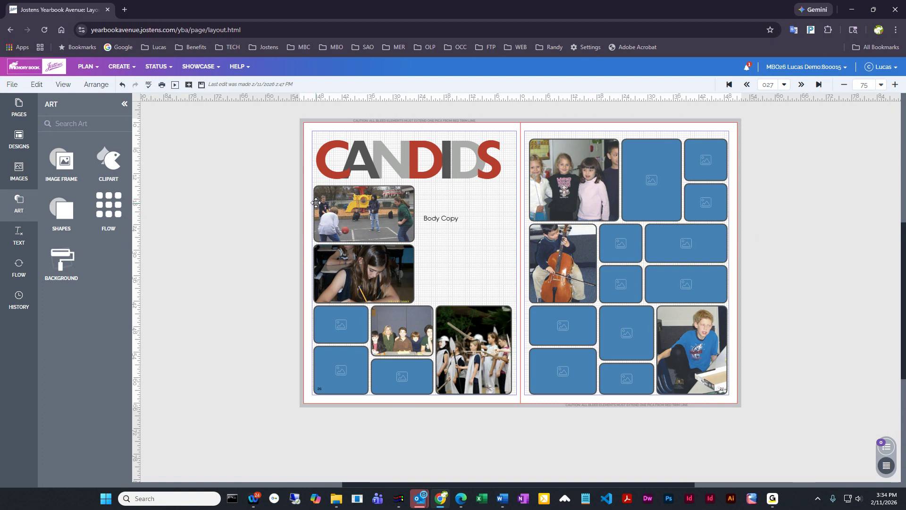
left_click_drag(310, 198, 501, 369)
key("Delete")
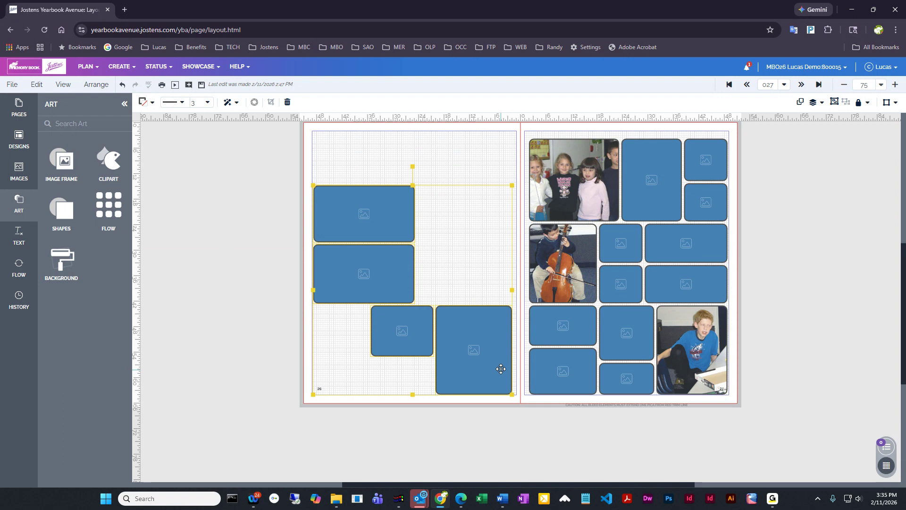
key("Delete")
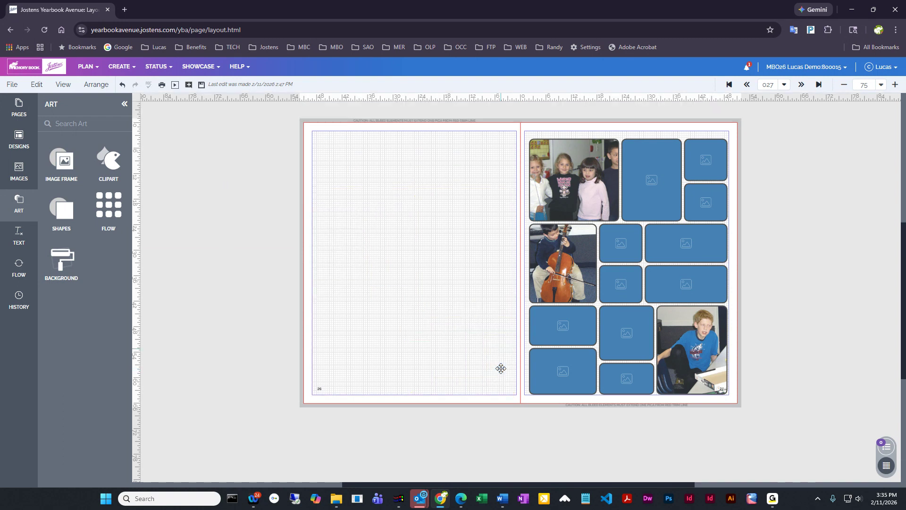
left_click(122, 84)
left_click(123, 84)
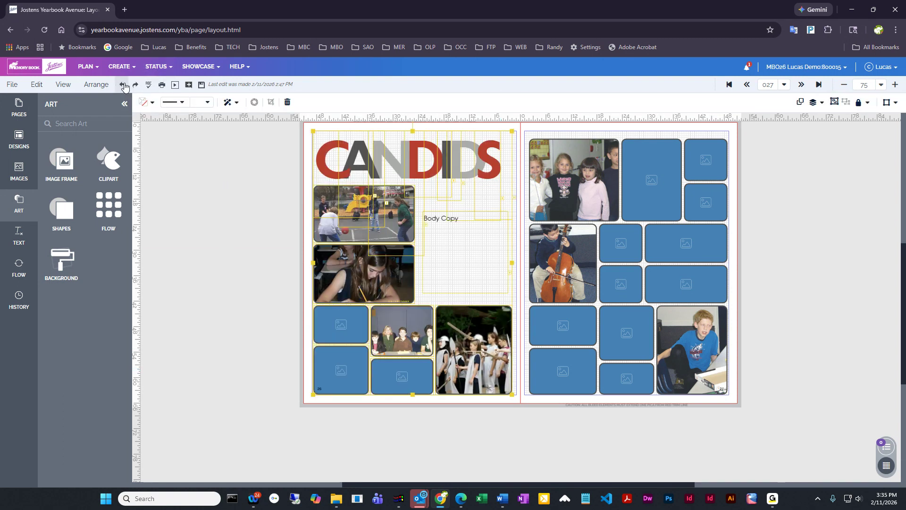
Delete the left page's photos, empty frames and Body Copy text box, keeping the CANDIDS title.
left_click(215, 281)
left_click(337, 237)
key("Delete")
key("Delete")
left_click(437, 218)
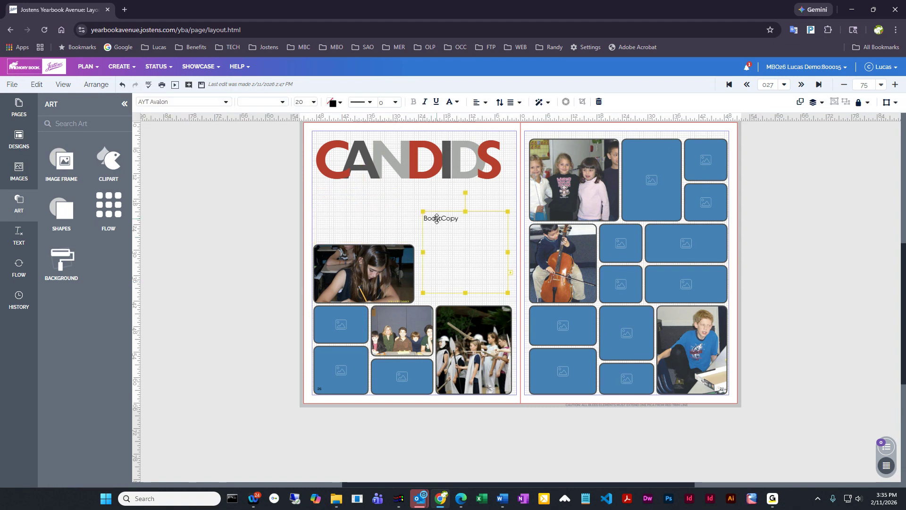
key("Delete")
left_click(382, 277)
key("Delete")
key("Delete")
left_click_drag(311, 303, 520, 379)
key("Delete")
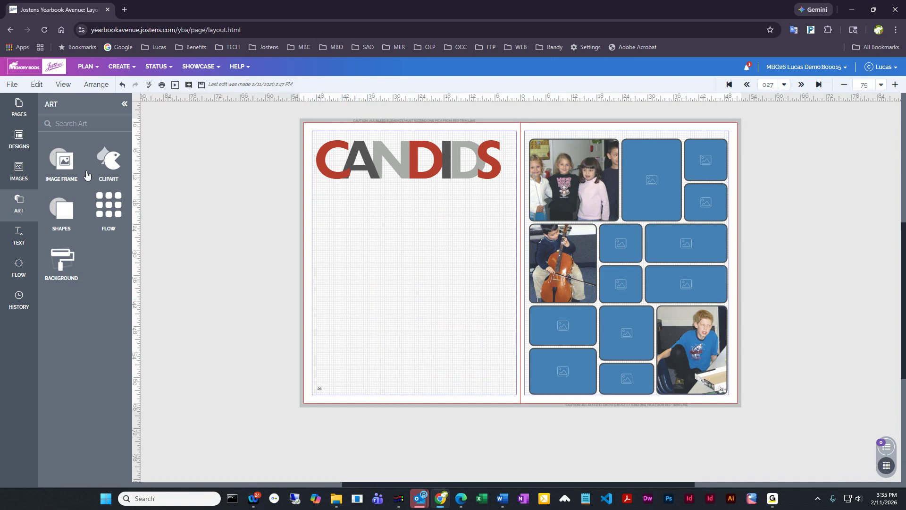
Apply the antique map background with the compass to the left page and its matching map background to the right page.
left_click(61, 265)
scroll(89, 375, "down", 2)
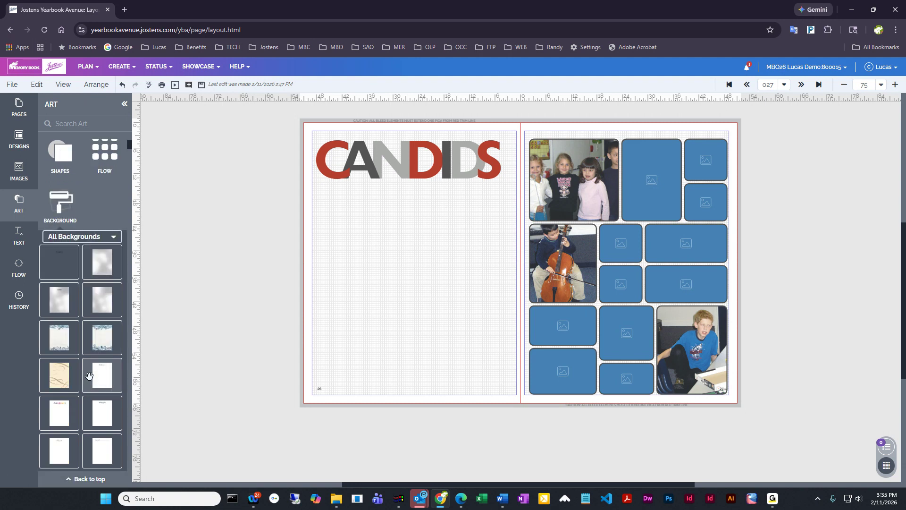
scroll(89, 375, "down", 2)
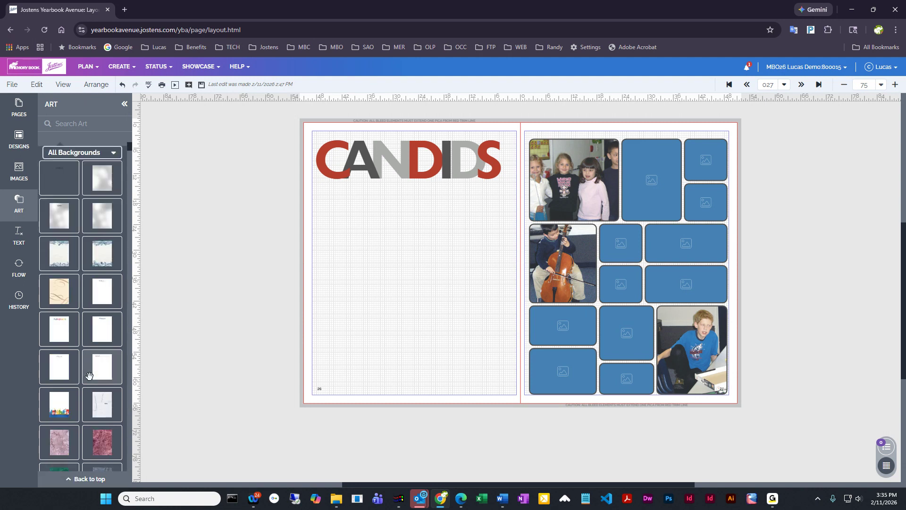
scroll(90, 376, "down", 5)
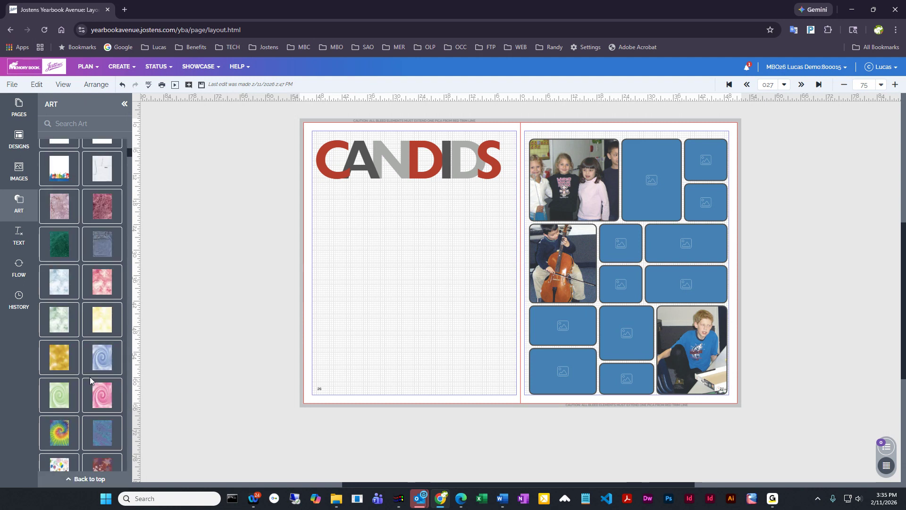
scroll(89, 377, "down", 5)
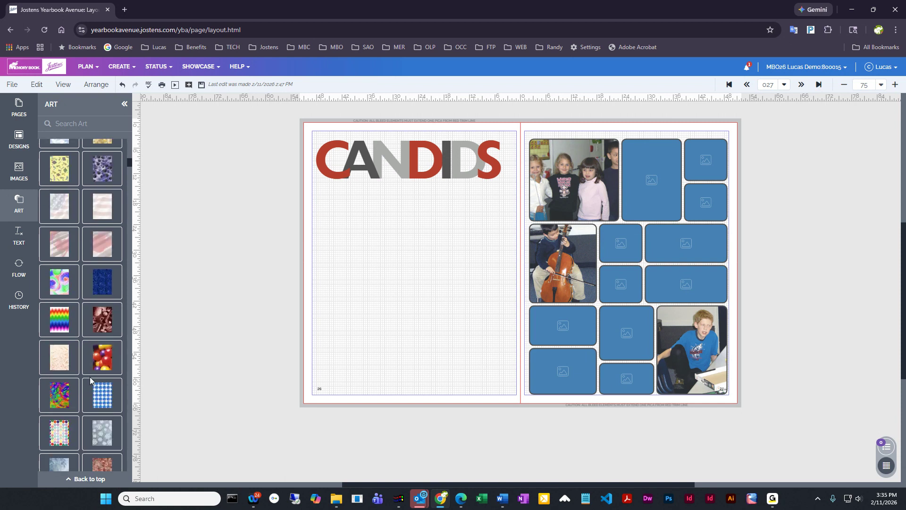
scroll(89, 377, "down", 4)
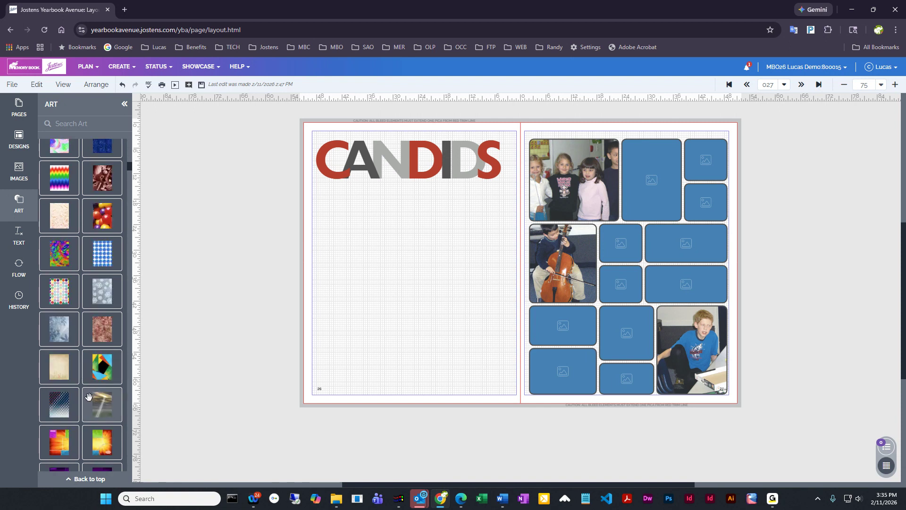
scroll(90, 405, "down", 5)
scroll(91, 403, "down", 6)
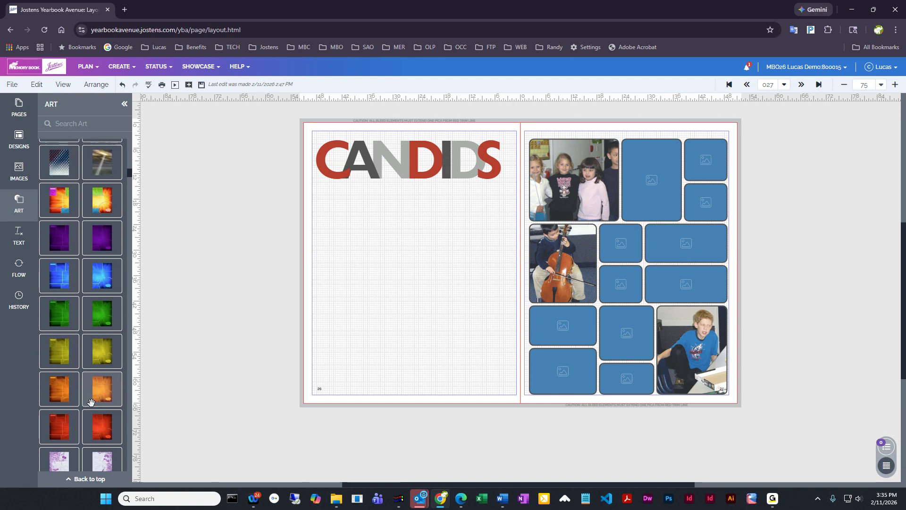
scroll(91, 402, "down", 6)
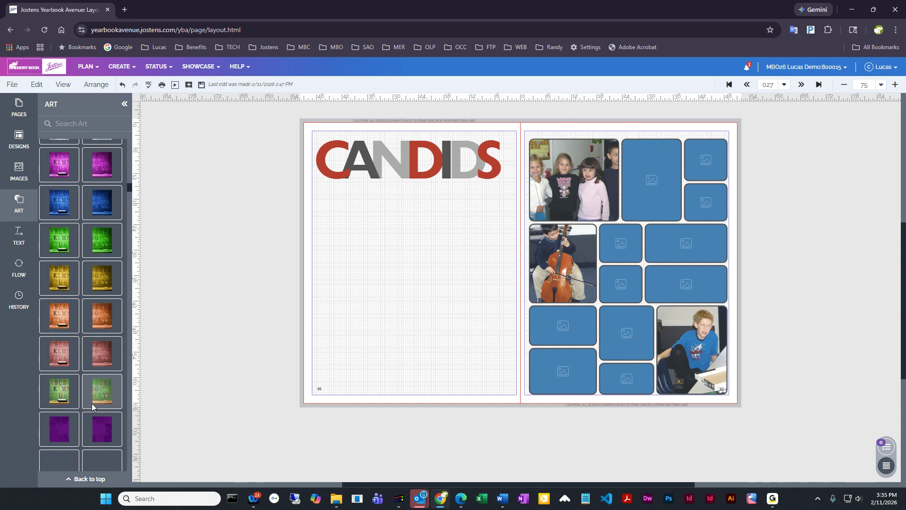
scroll(91, 402, "down", 7)
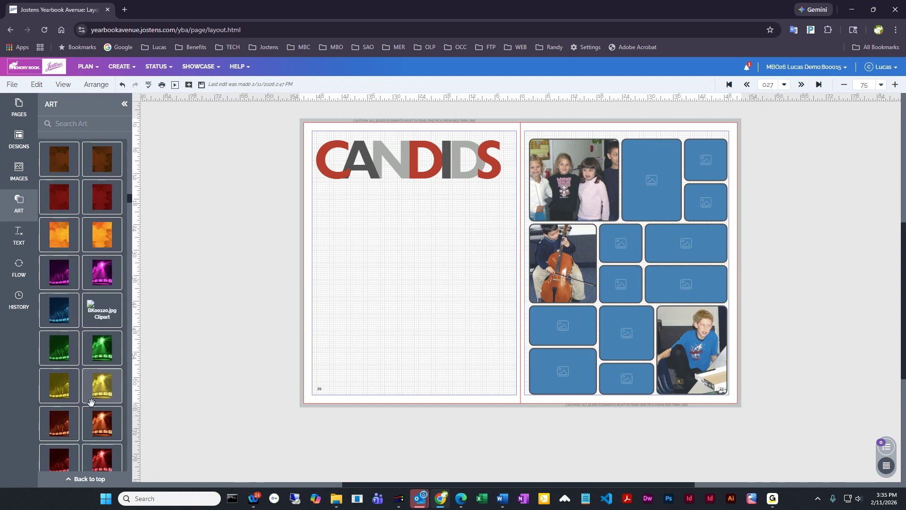
scroll(91, 402, "down", 8)
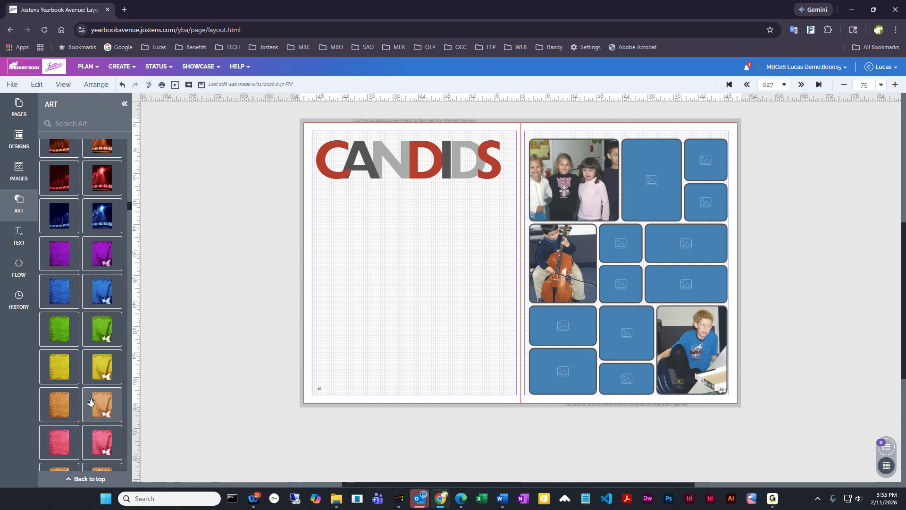
scroll(92, 403, "down", 6)
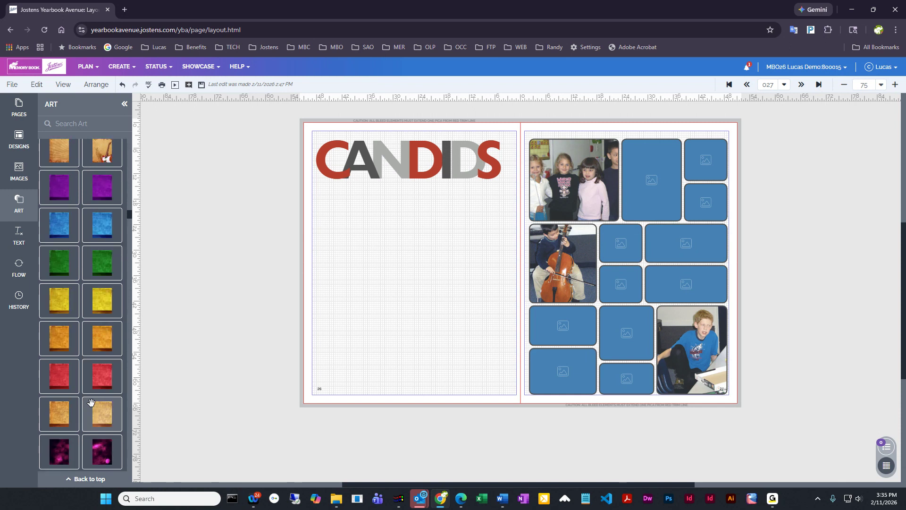
scroll(68, 319, "down", 8)
scroll(69, 319, "down", 5)
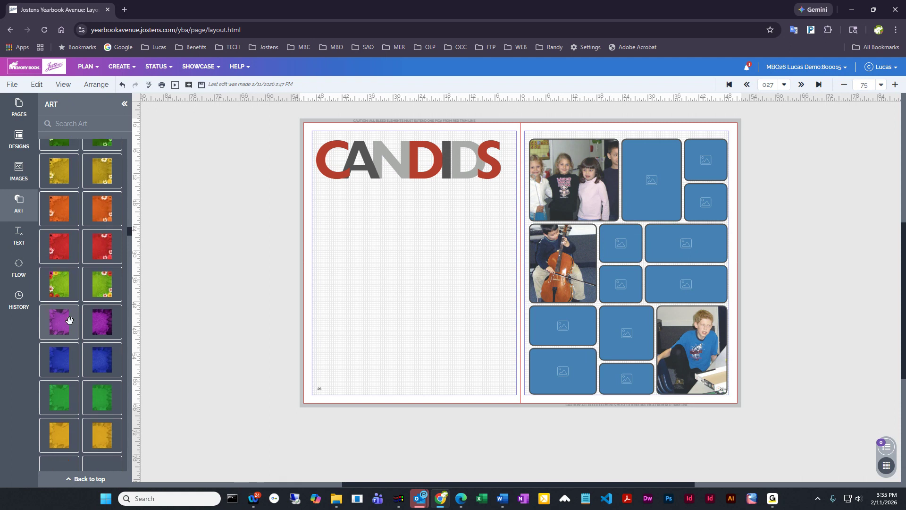
scroll(71, 371, "down", 3)
scroll(71, 372, "down", 6)
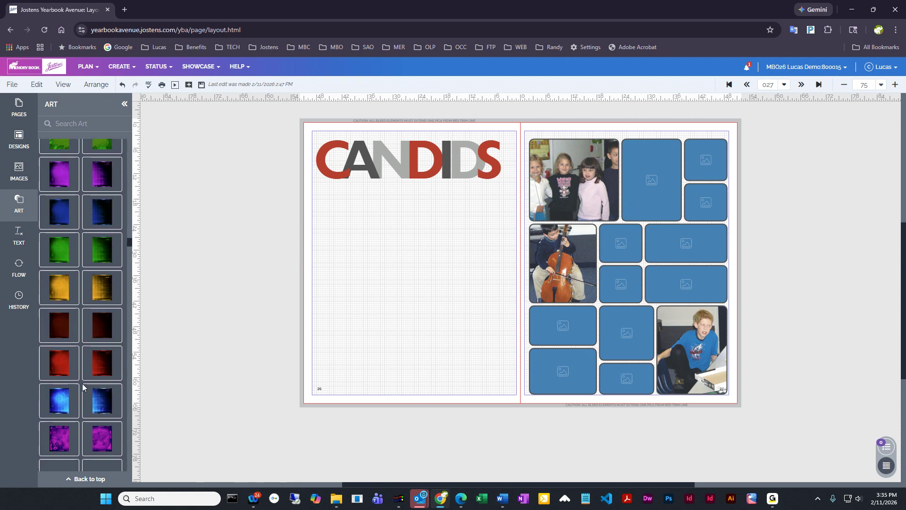
scroll(81, 381, "down", 5)
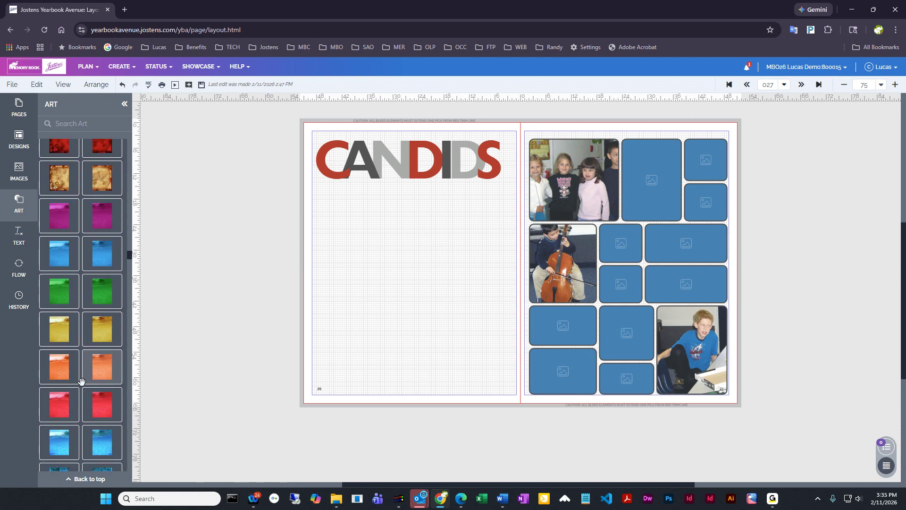
left_click_drag(58, 181, 386, 268)
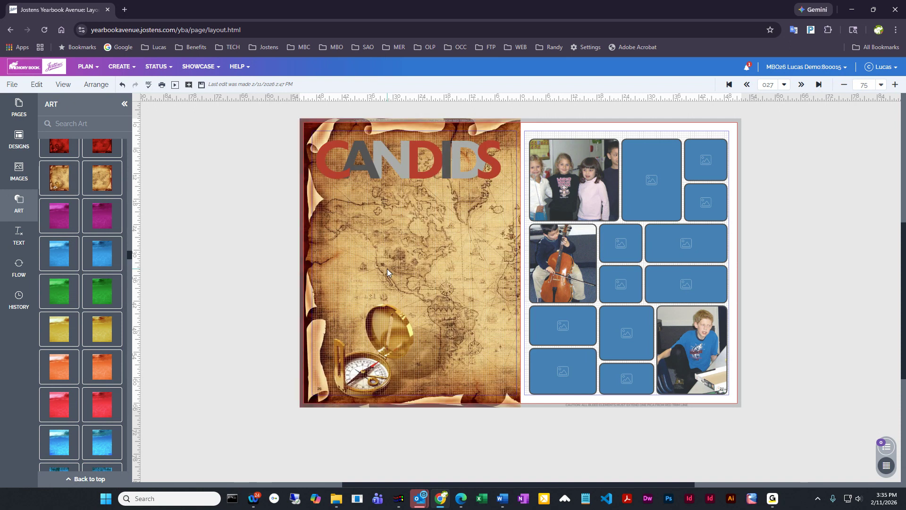
left_click_drag(100, 176, 722, 130)
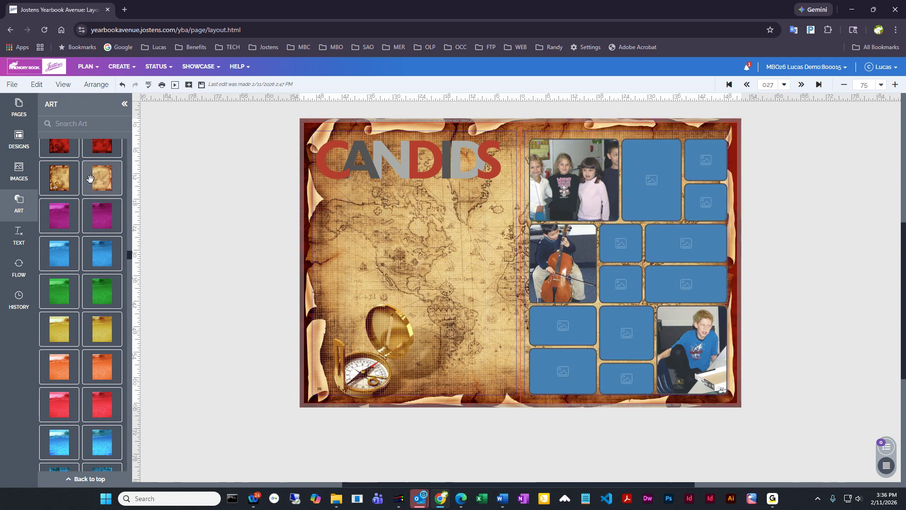
Delete all photos and empty frames on the right page.
left_click_drag(467, 313, 104, 177)
left_click_drag(751, 115, 523, 424)
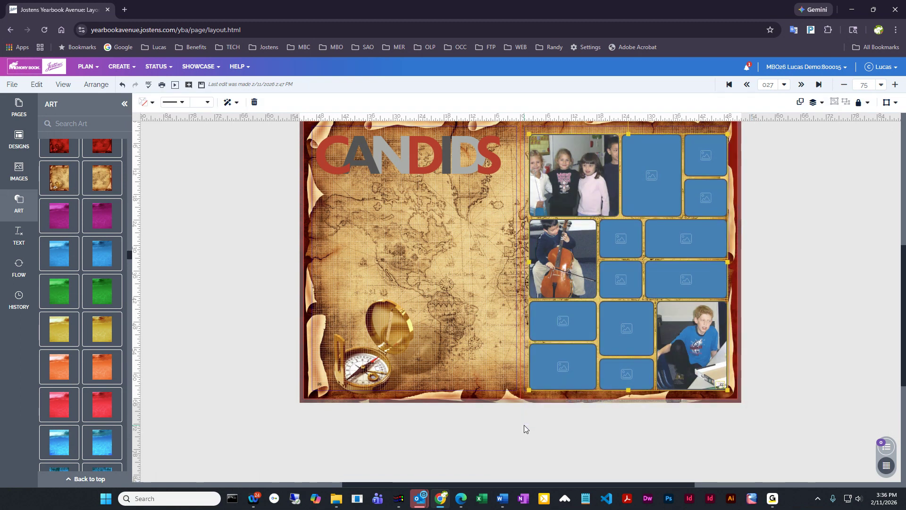
key("Delete")
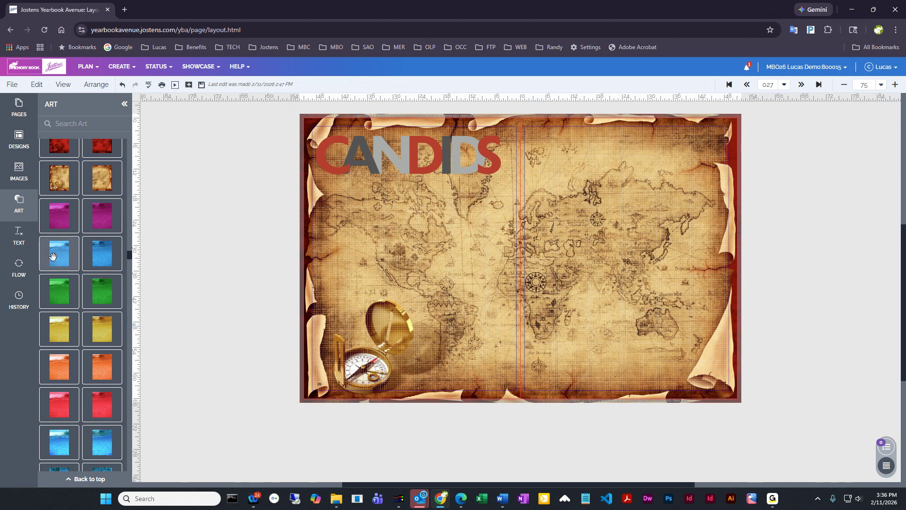
Replace the right page's map background with an Autographs background, trying the colorful lettering and settling on the black underlined heading.
scroll(89, 347, "down", 3)
scroll(89, 347, "down", 8)
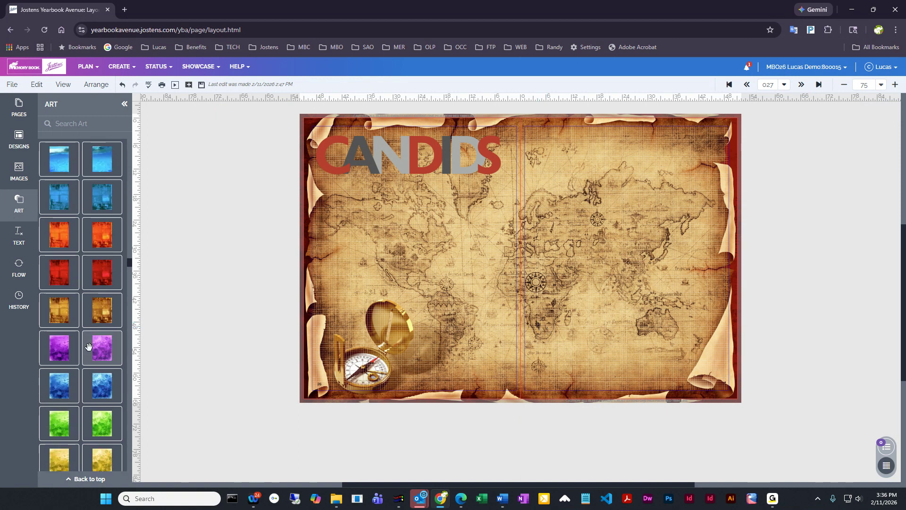
scroll(89, 347, "up", 4)
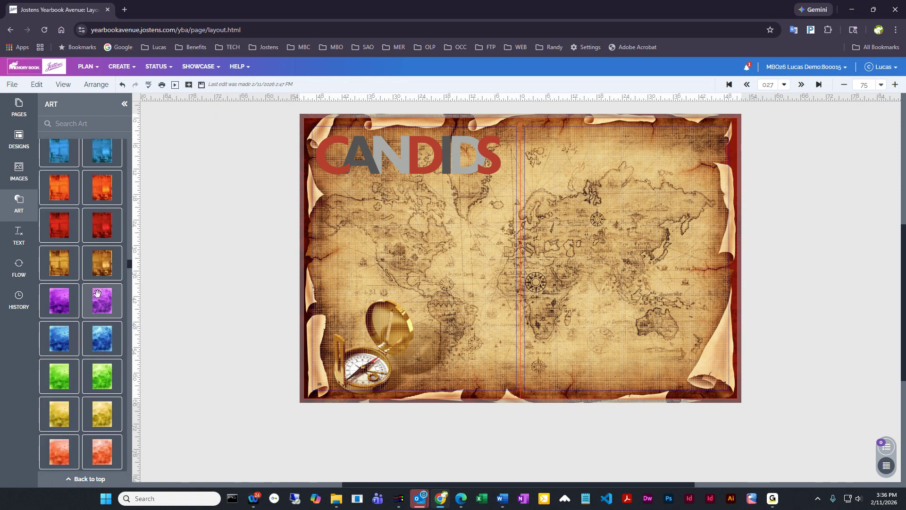
left_click_drag(133, 266, 132, 144)
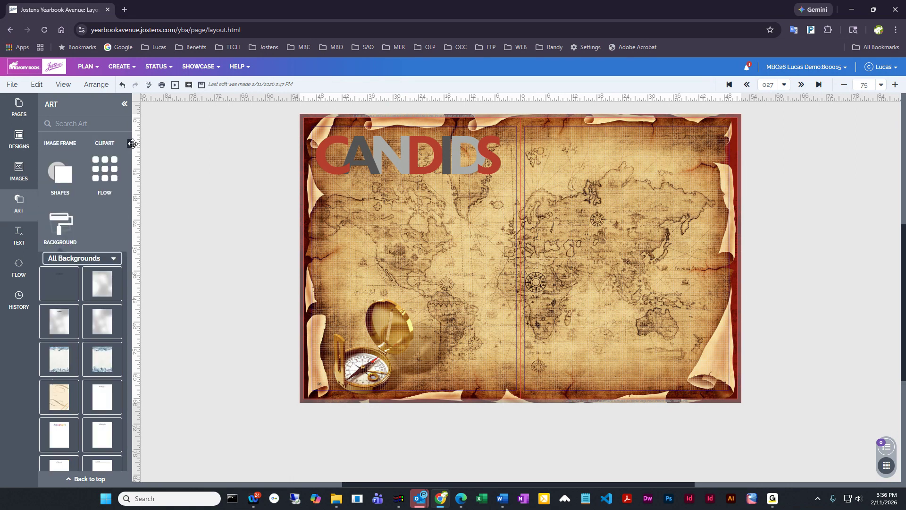
scroll(63, 341, "down", 2)
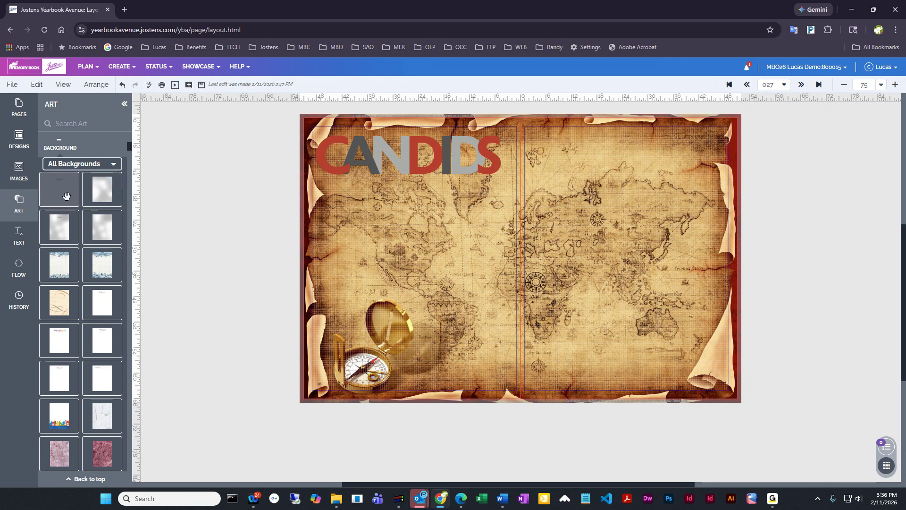
left_click_drag(100, 313, 627, 250)
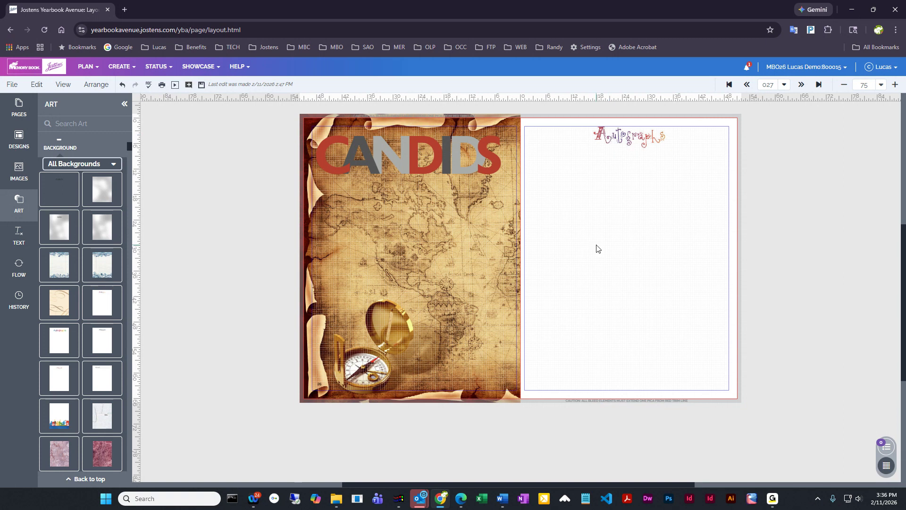
left_click_drag(582, 273, 582, 275)
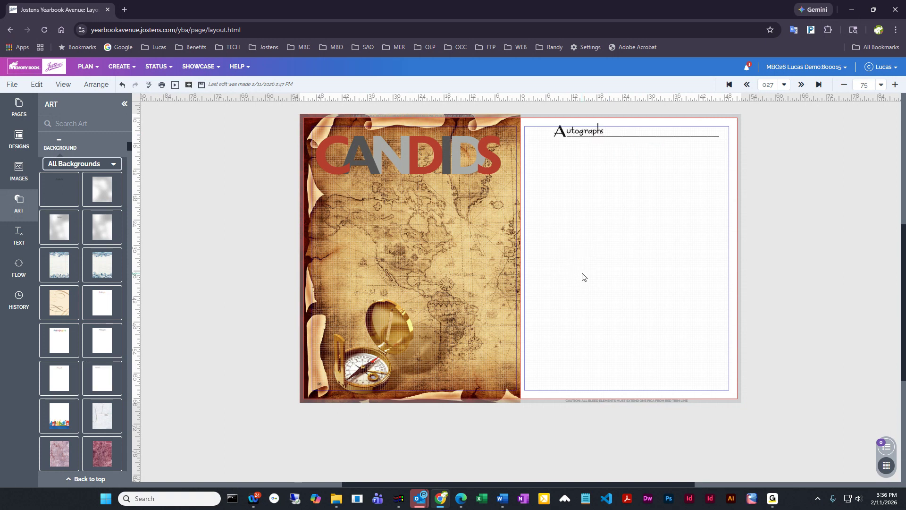
Replace the right page's background, trying the black and the patterned Signatures designs and settling on the gray "words to remember" design.
scroll(93, 273, "down", 10)
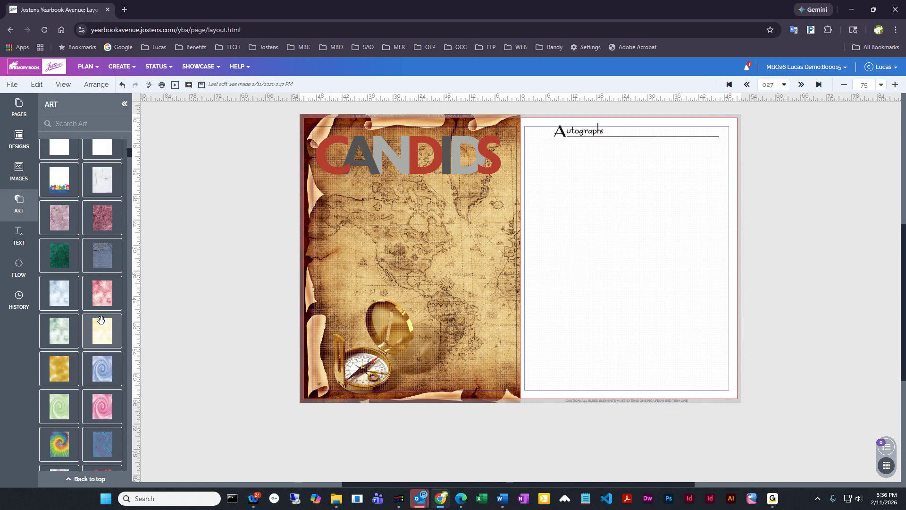
left_click_drag(129, 160, 129, 415)
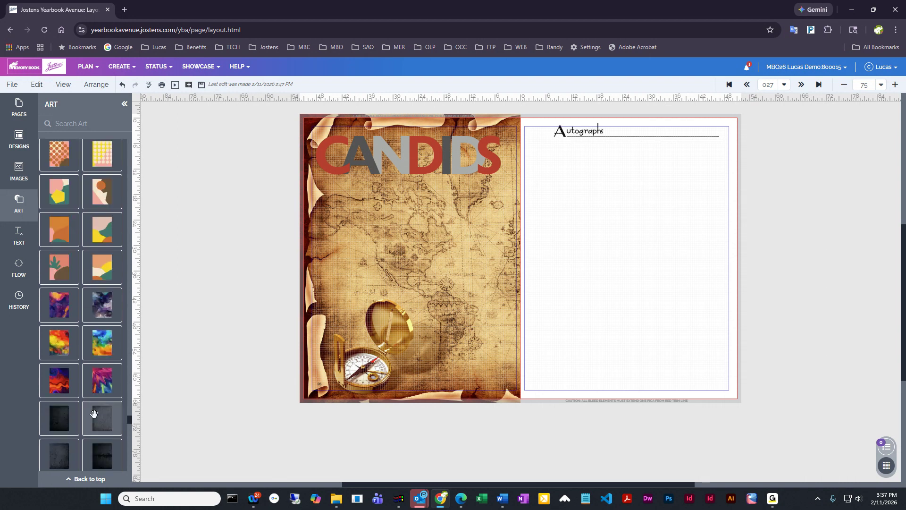
scroll(95, 410, "down", 5)
scroll(94, 405, "down", 5)
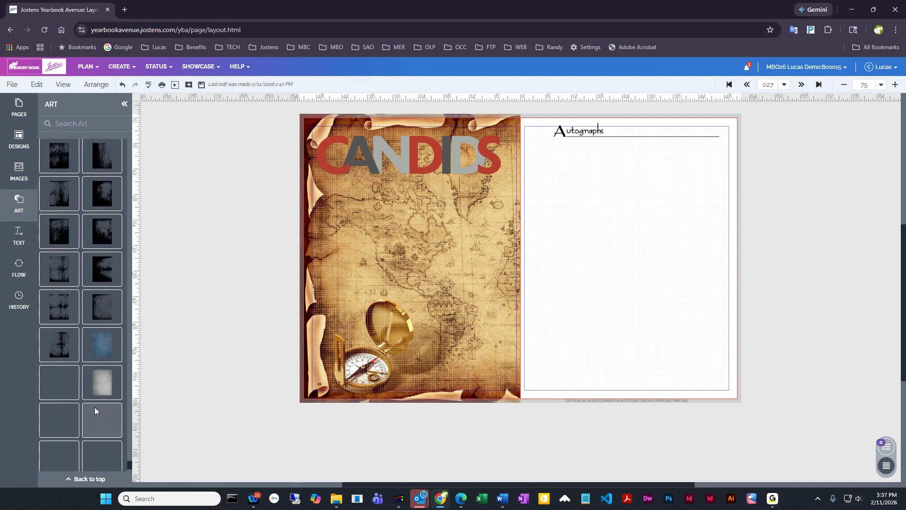
scroll(94, 406, "down", 3)
scroll(94, 409, "down", 5)
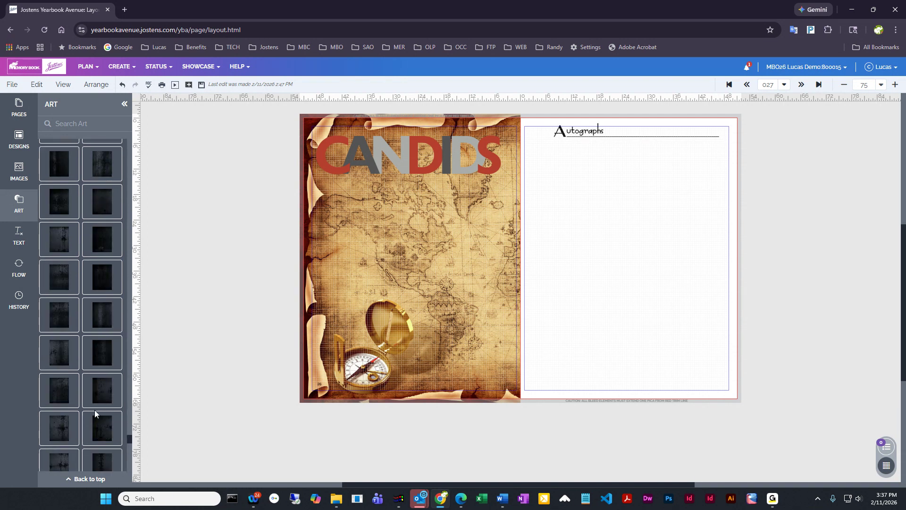
scroll(94, 407, "down", 8)
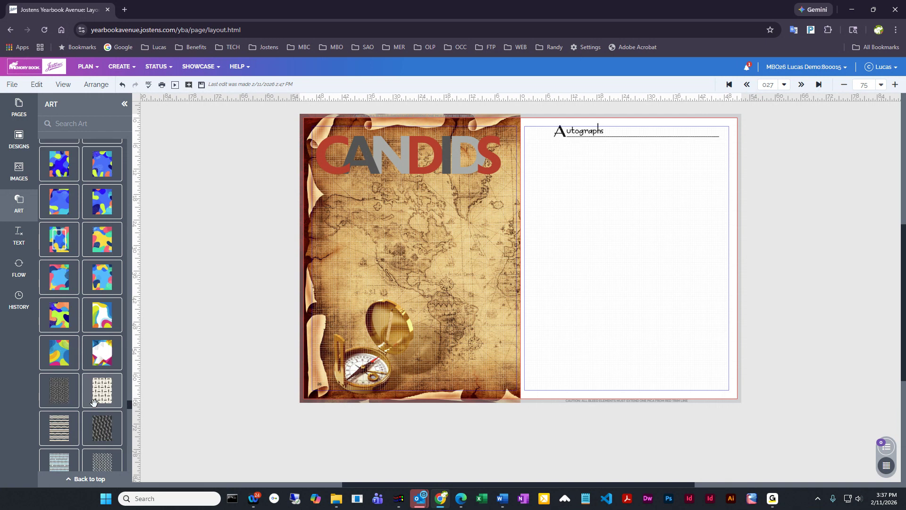
left_click_drag(64, 187, 664, 224)
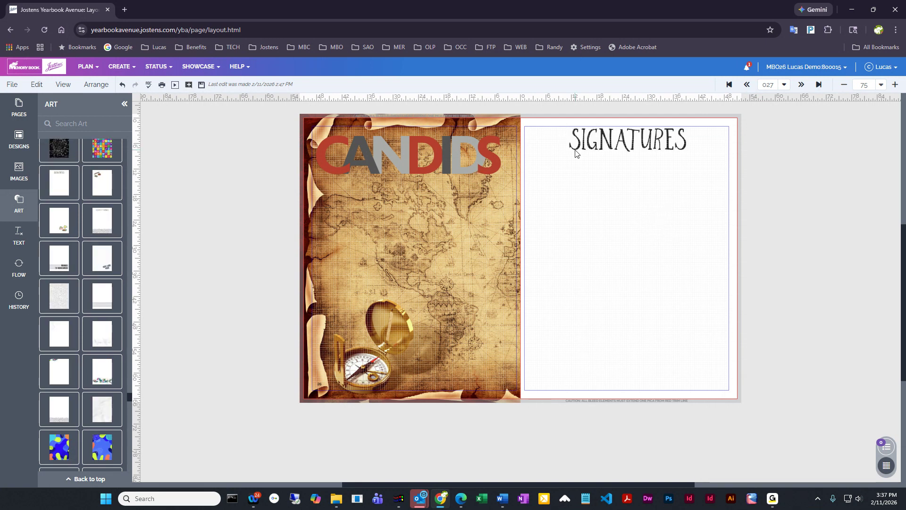
left_click_drag(101, 225, 632, 231)
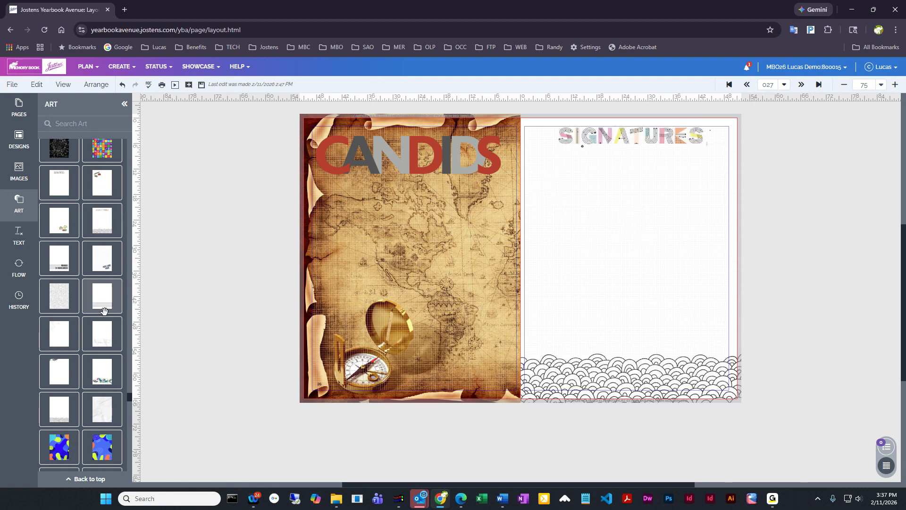
left_click_drag(638, 247, 670, 260)
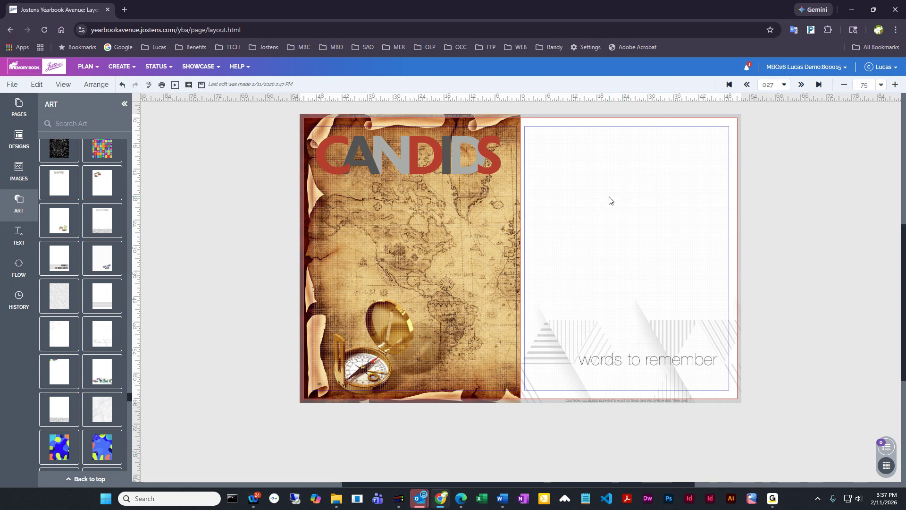
Apply the watercolor city skyline background to both pages, trying the drafting tools design on the left page, and delete the CANDIDS title.
scroll(81, 320, "up", 3)
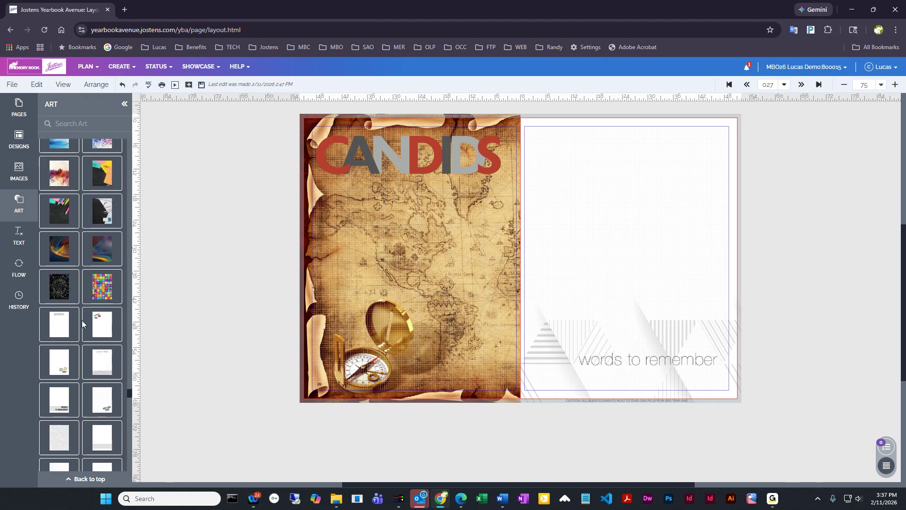
scroll(81, 320, "up", 2)
left_click_drag(102, 309, 354, 287)
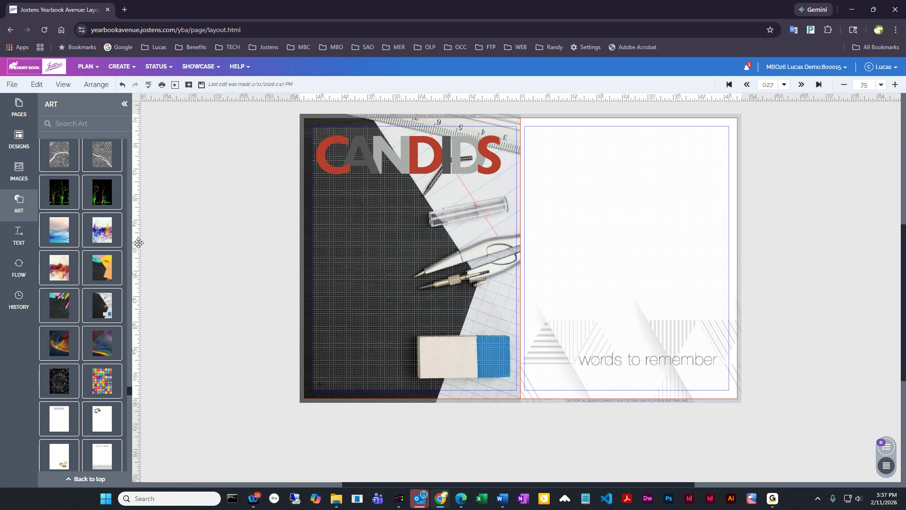
left_click_drag(102, 230, 390, 277)
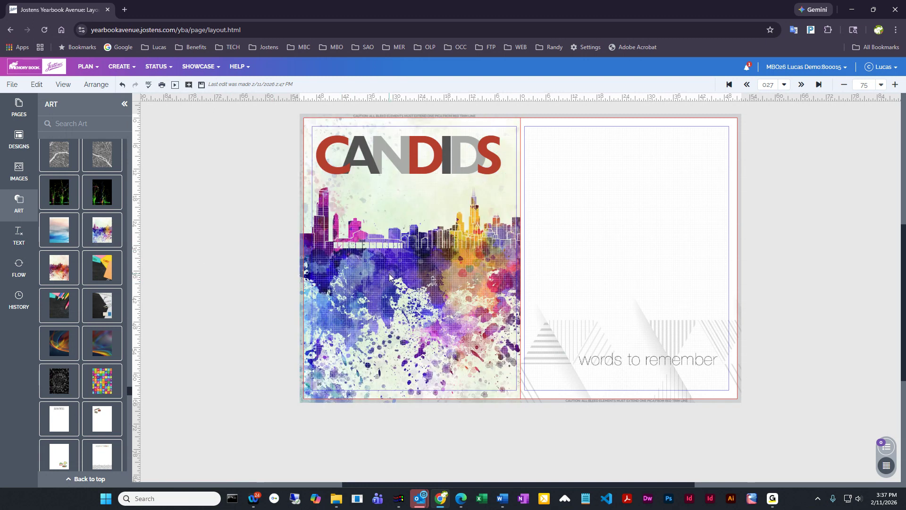
left_click_drag(102, 229, 656, 222)
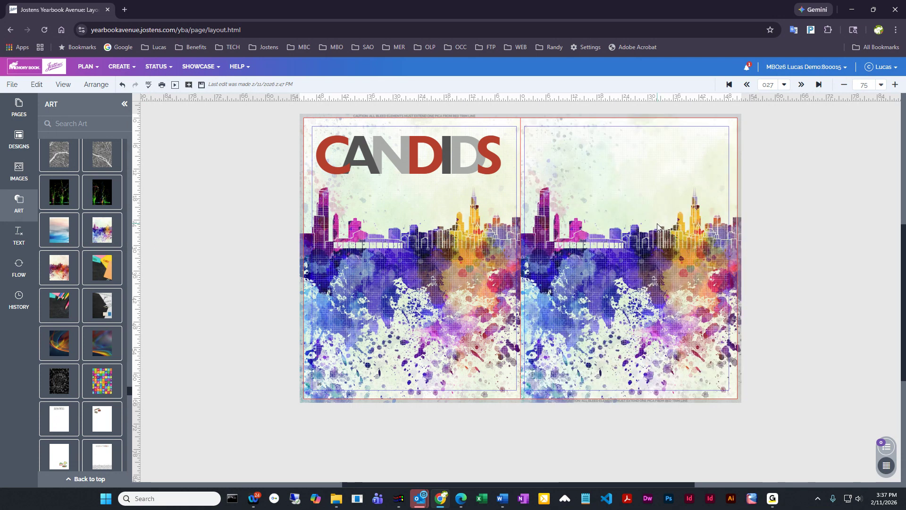
left_click_drag(251, 120, 535, 188)
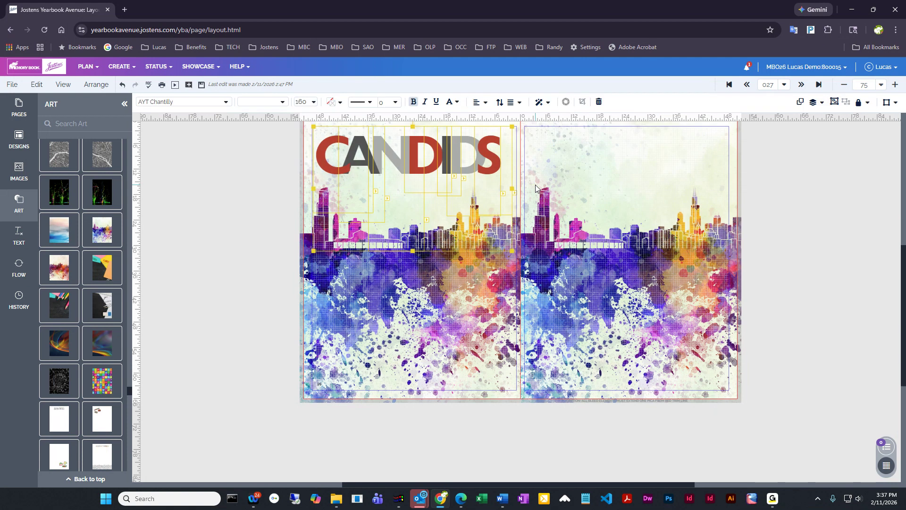
key("Delete")
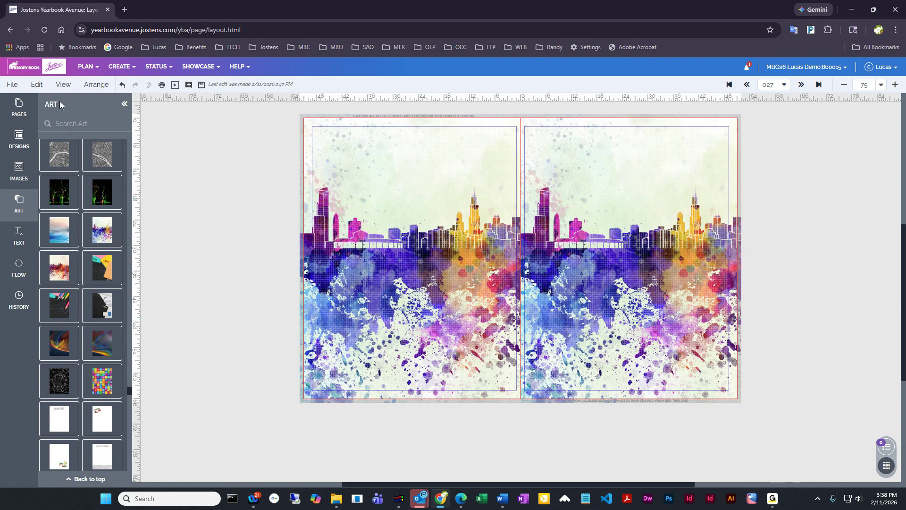
Open the Change Background settings and flip the right page's skyline horizontally to mirror the left page.
left_click(38, 87)
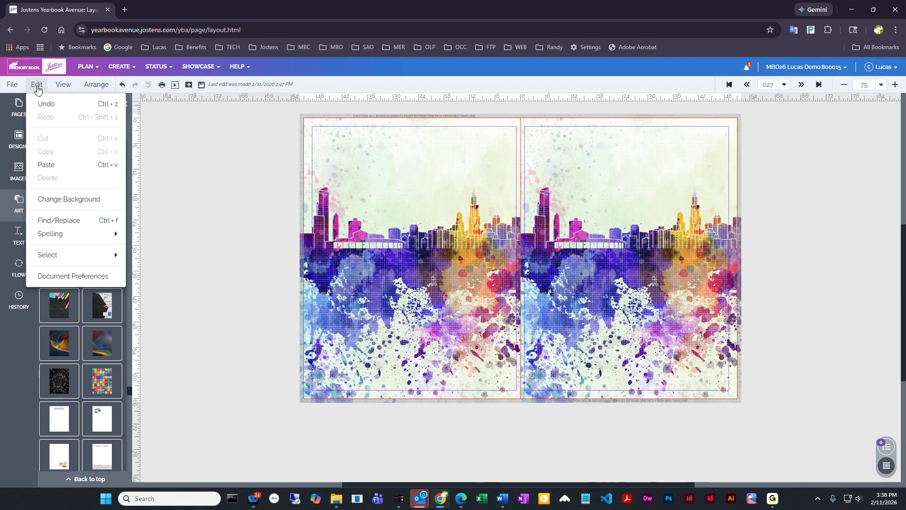
left_click(80, 204)
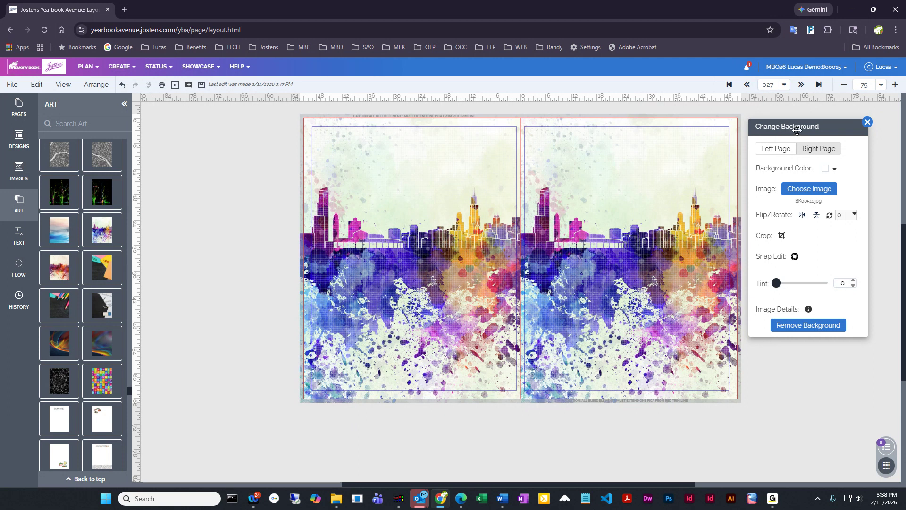
left_click_drag(800, 127, 855, 135)
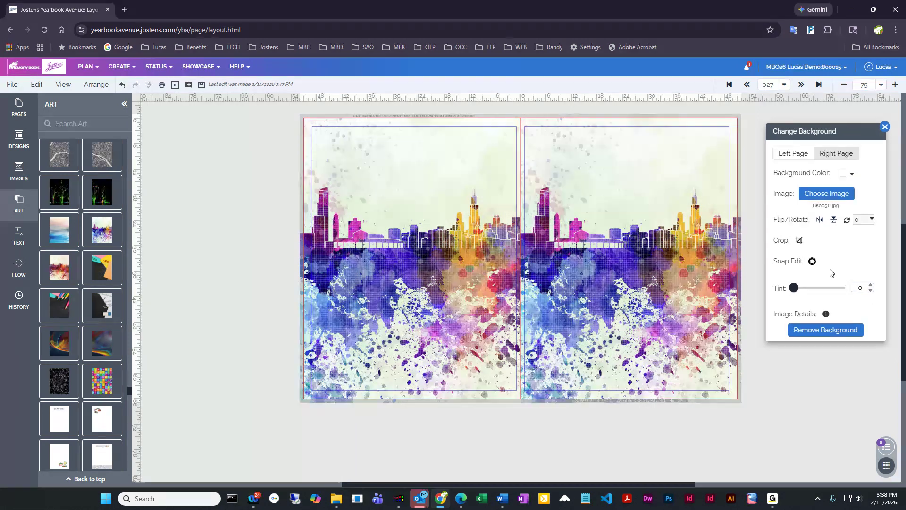
left_click(819, 220)
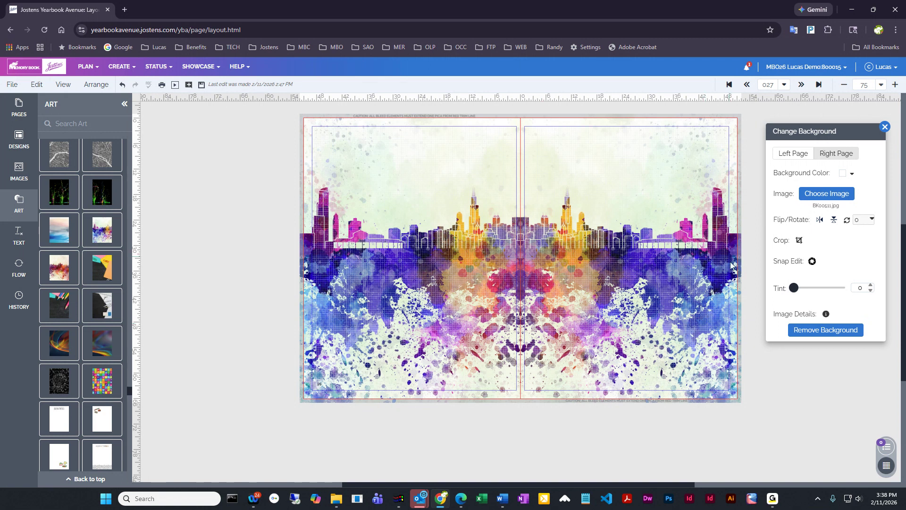
Apply the black-and-white city street map background to the left page and its matching half to the right page.
scroll(81, 268, "up", 1)
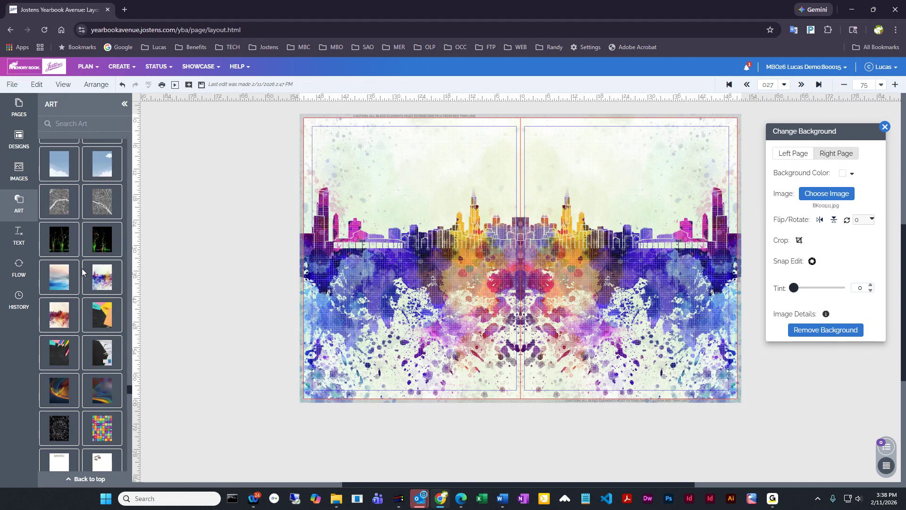
left_click_drag(59, 205, 326, 204)
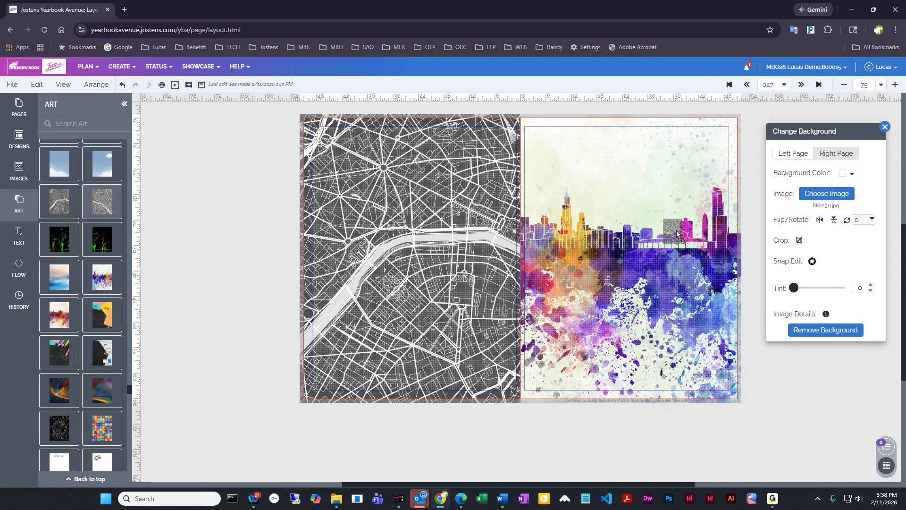
left_click_drag(654, 232, 654, 232)
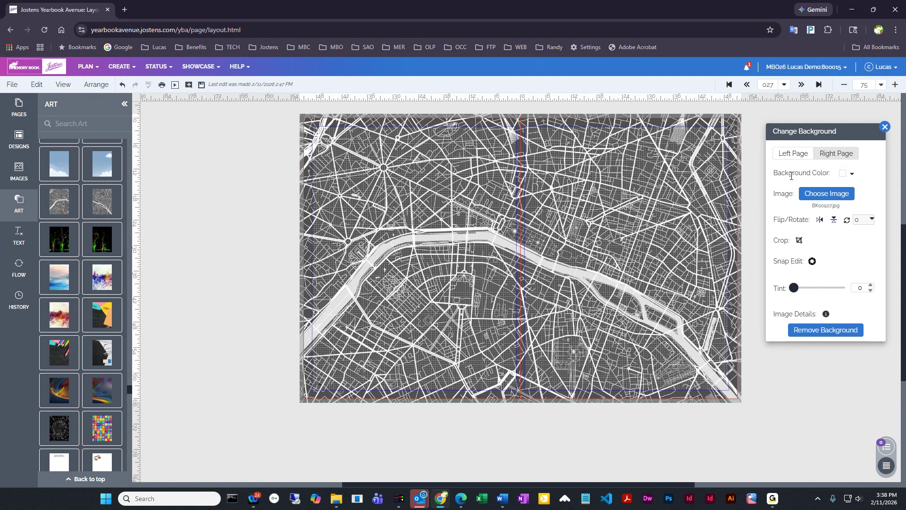
Flip the street map backgrounds vertically on the left page and the right page.
left_click(792, 155)
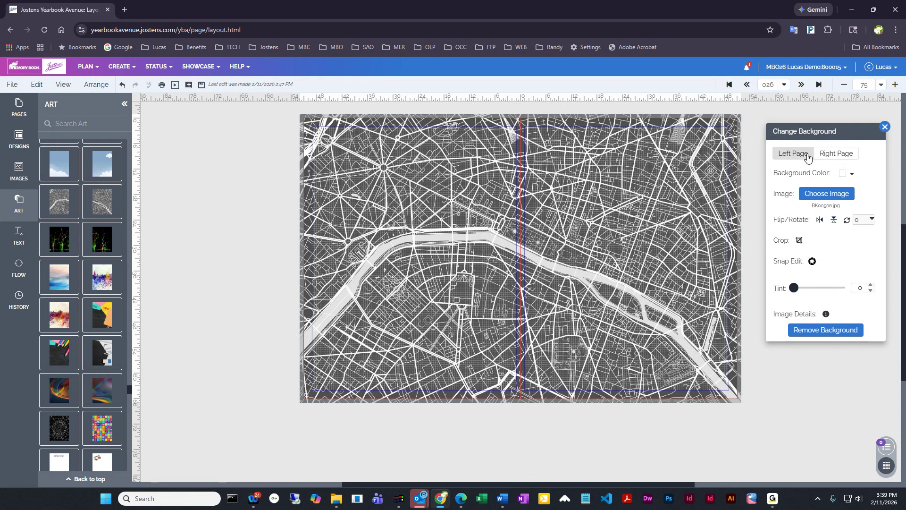
left_click(833, 220)
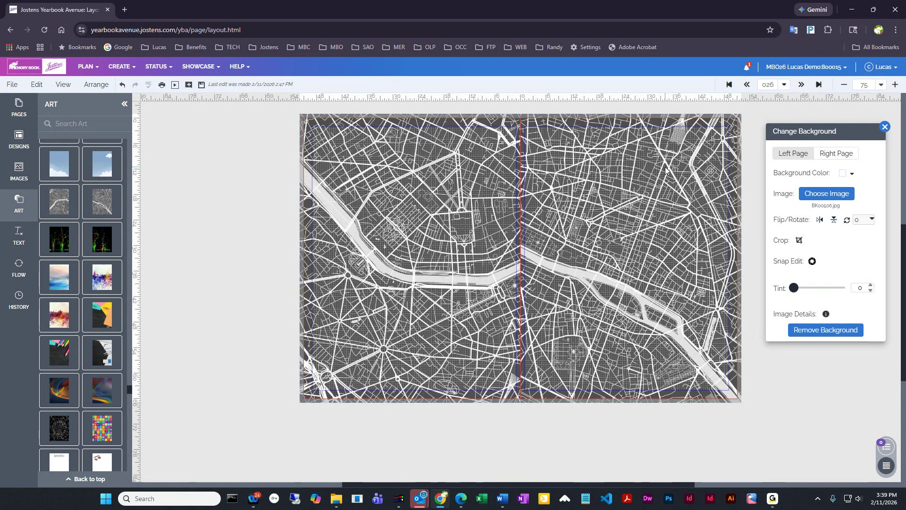
left_click(834, 153)
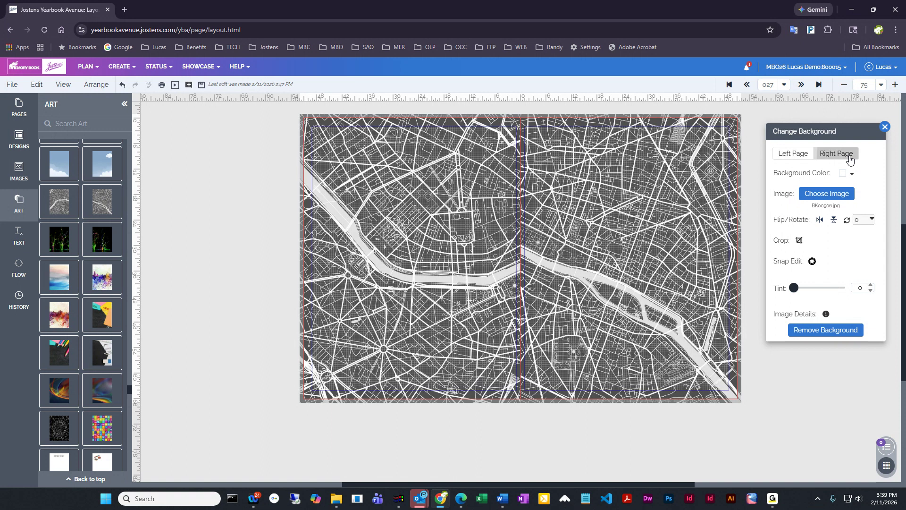
left_click(834, 220)
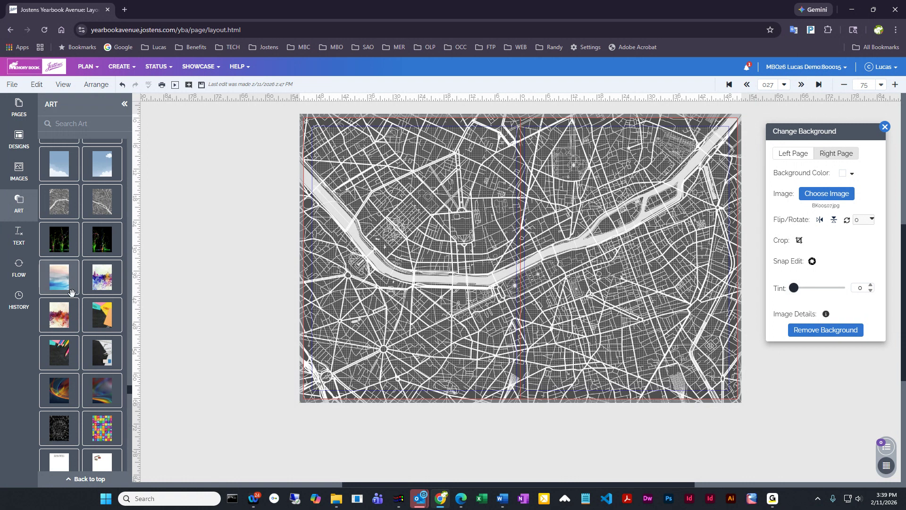
Apply the watercolor skyline background to both pages and set the right page's background tint to 68.
left_click_drag(104, 277, 407, 208)
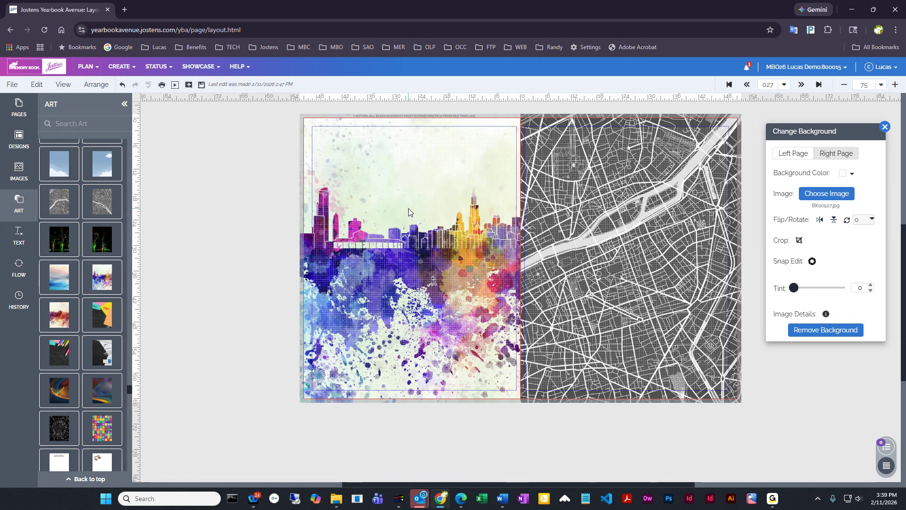
left_click_drag(108, 273, 592, 234)
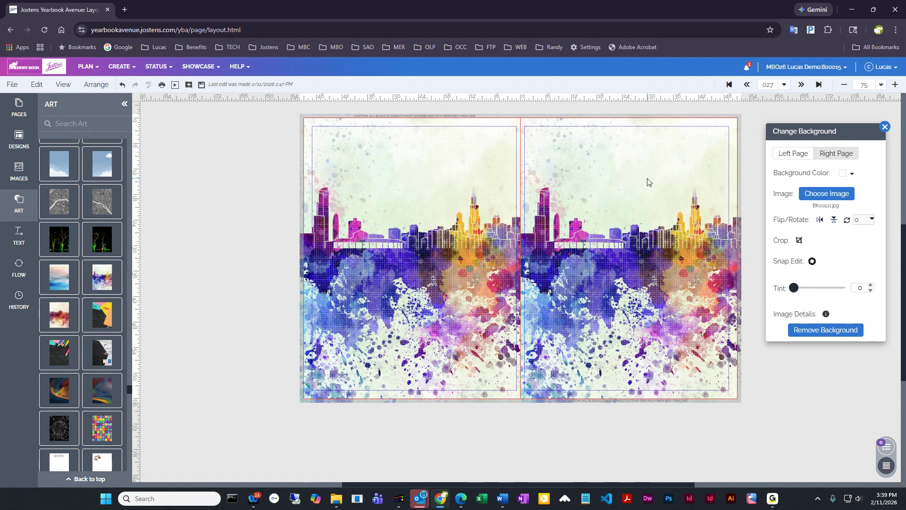
left_click(821, 153)
left_click_drag(793, 292, 828, 293)
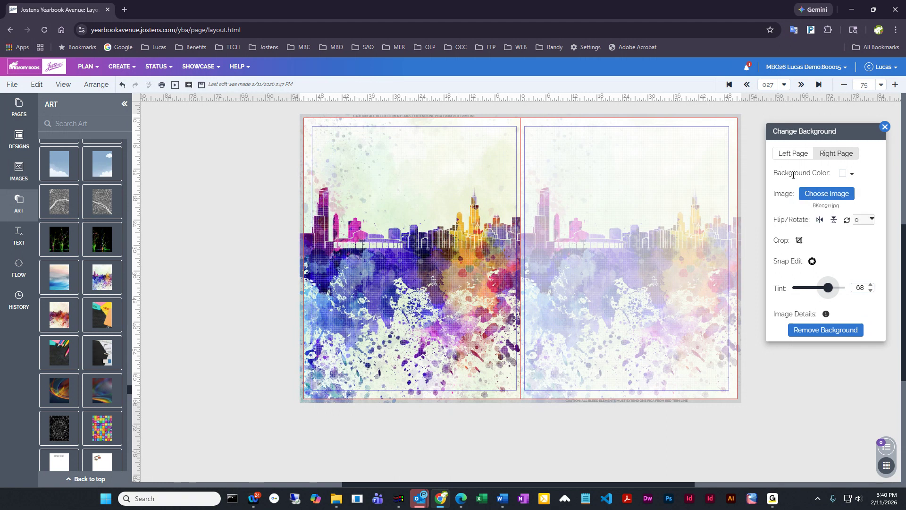
Replace the right page's background image with a solid color, trying orange and settling on the light tan Classic swatch.
left_click(847, 177)
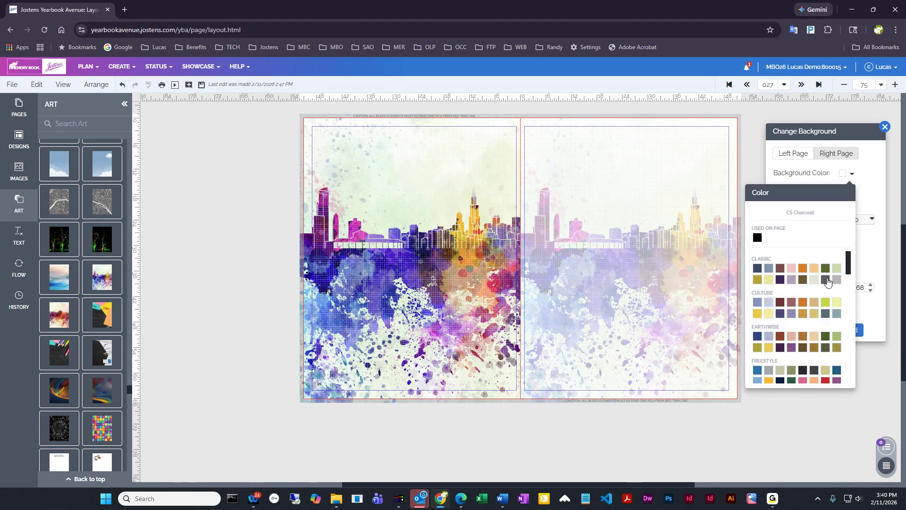
left_click(803, 302)
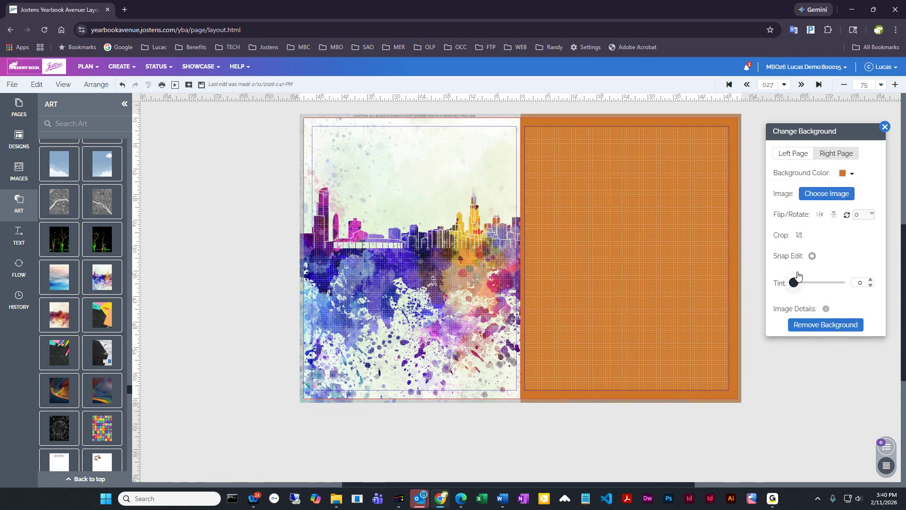
left_click_drag(793, 282, 767, 286)
left_click(843, 174)
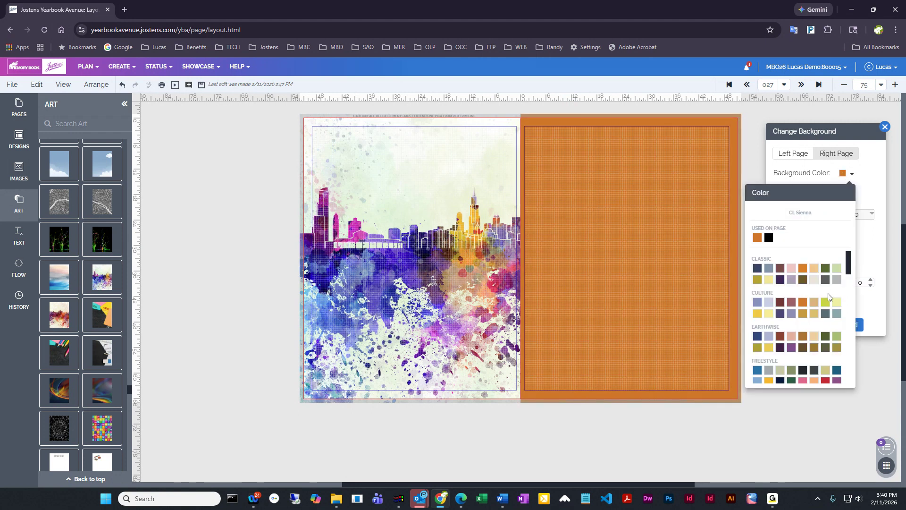
left_click(814, 268)
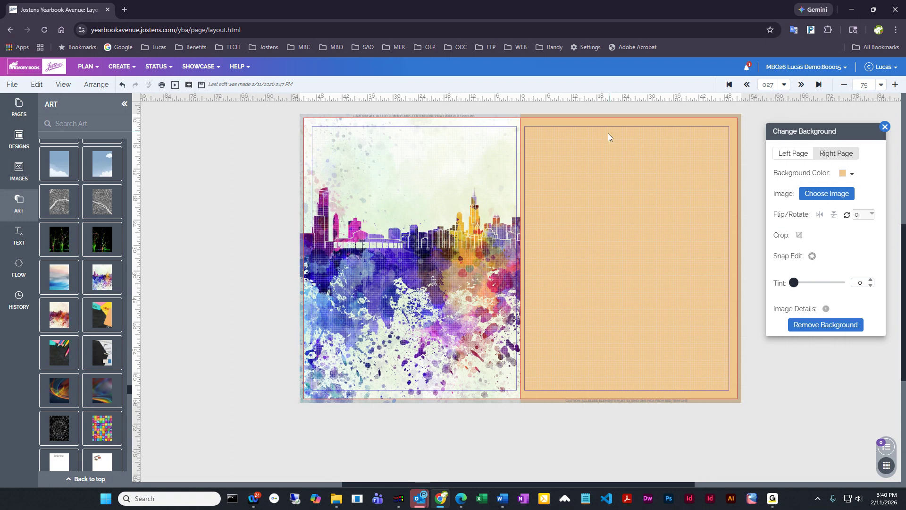
left_click(842, 175)
scroll(825, 292, "down", 5)
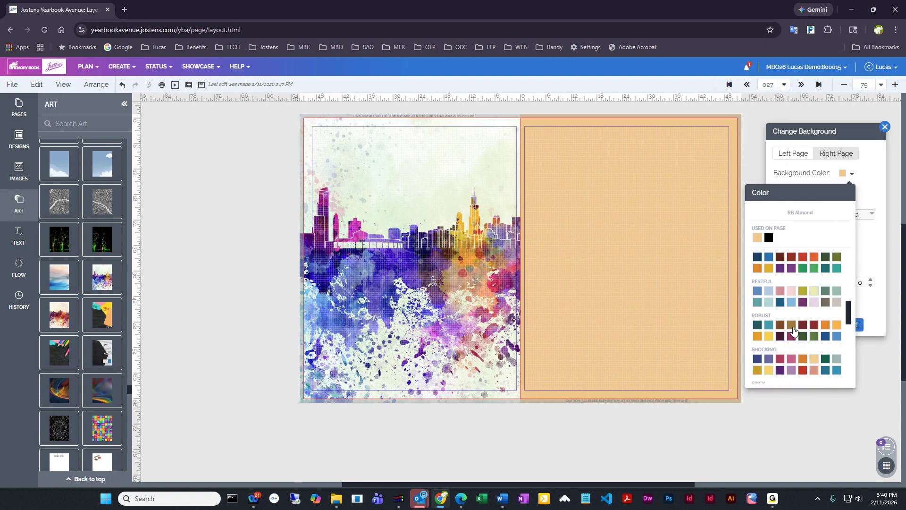
left_click(824, 415)
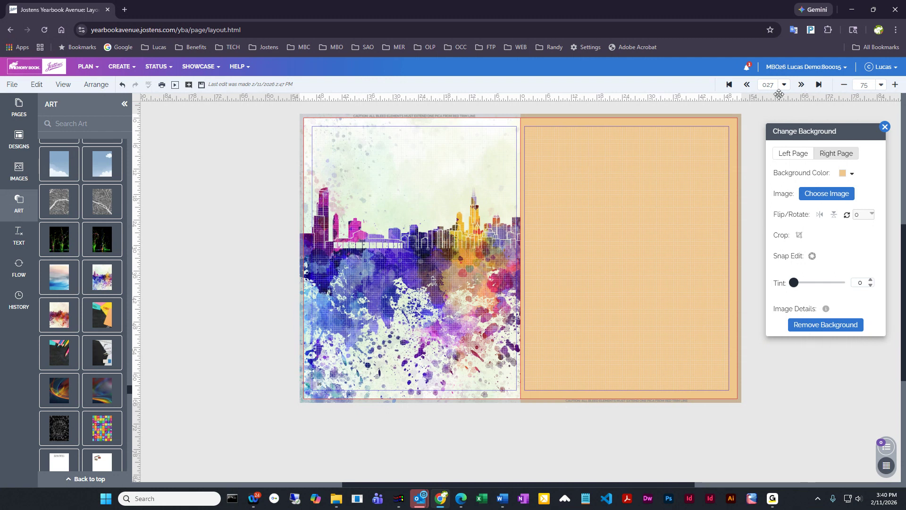
left_click(748, 85)
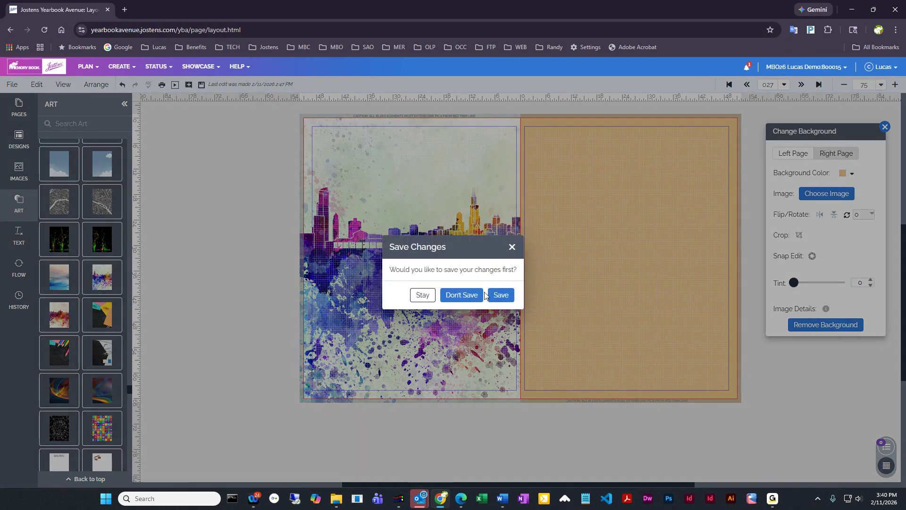
left_click(423, 295)
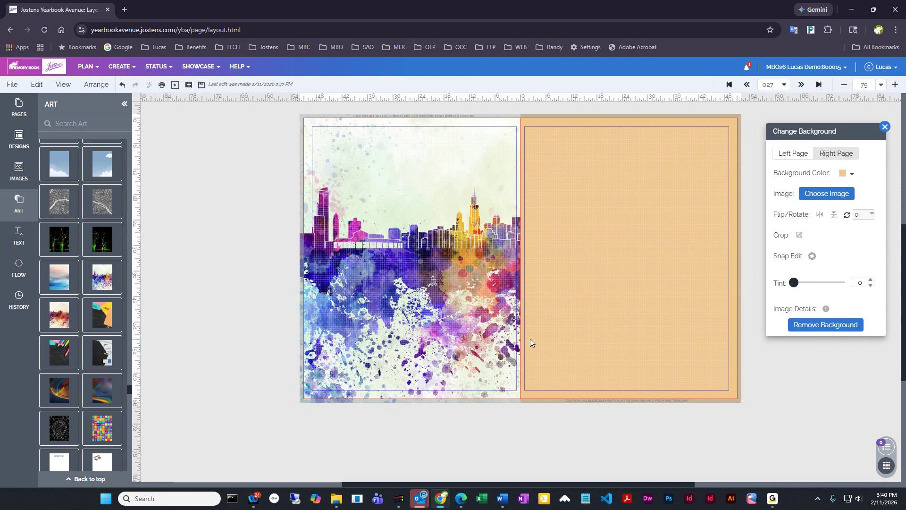
scroll(421, 286, "up", 2)
scroll(422, 286, "down", 2)
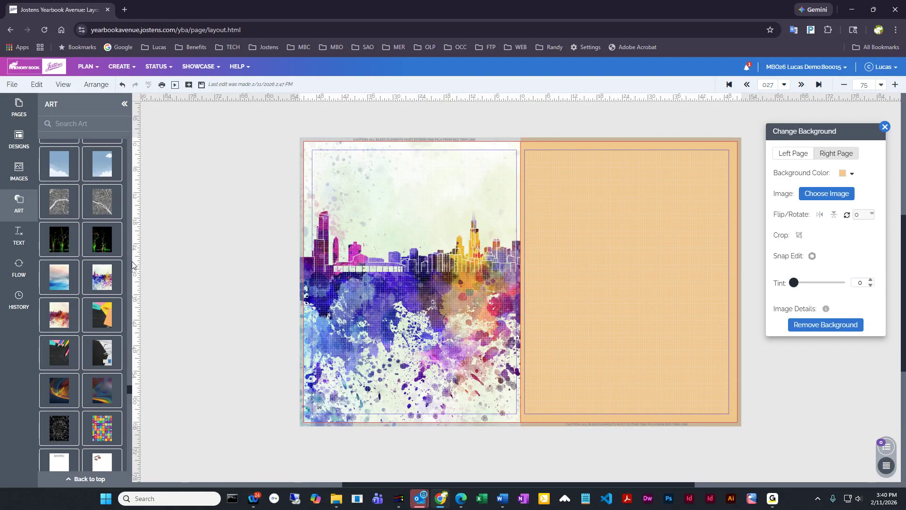
Browse the clipart by cover, viewing the All Things Are Possible and aMAZEing collections.
left_click(17, 207)
scroll(81, 231, "up", 2)
left_click_drag(131, 354, 131, 141)
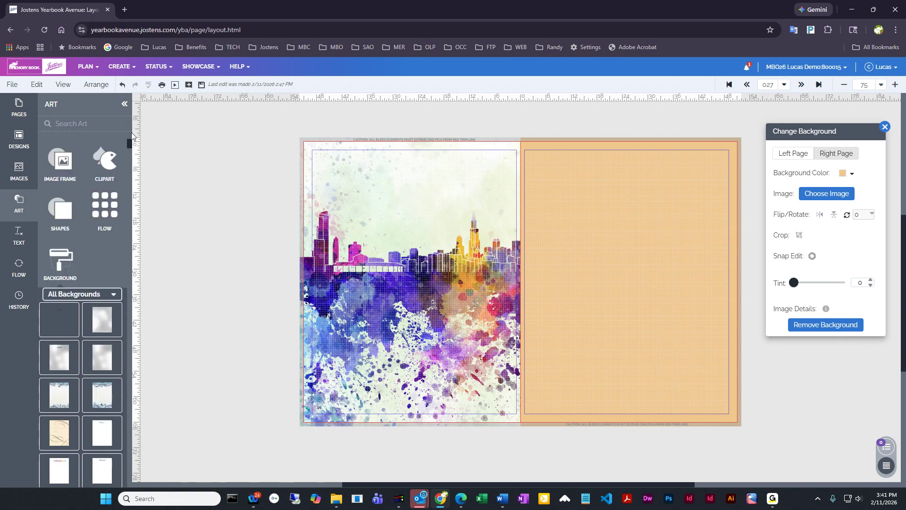
left_click(109, 160)
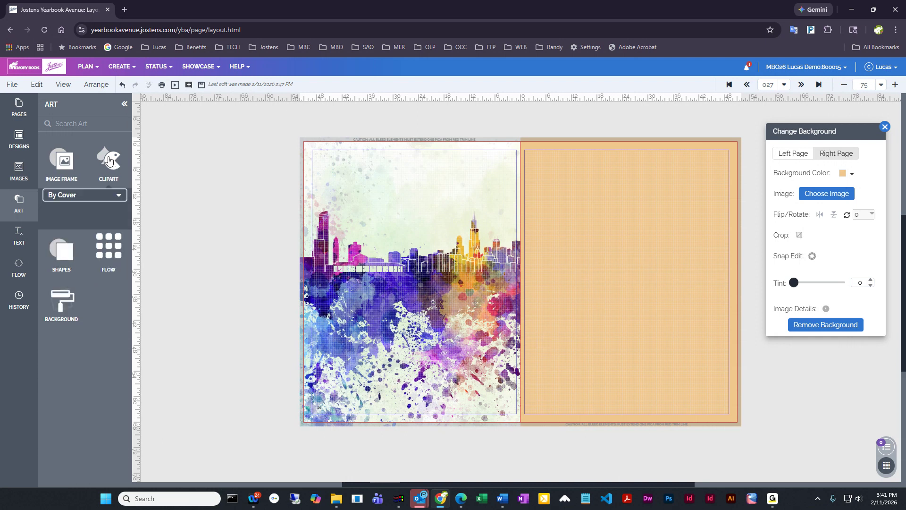
left_click(85, 200)
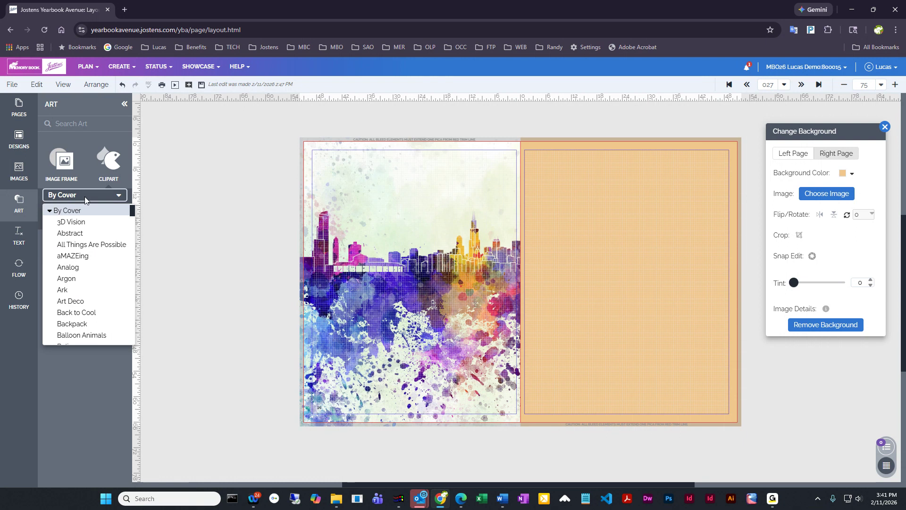
scroll(75, 245, "up", 1)
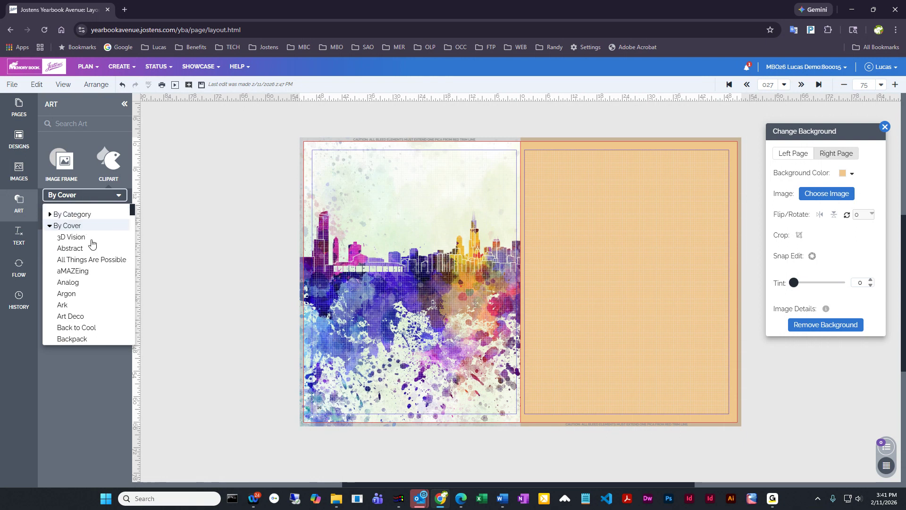
left_click(49, 227)
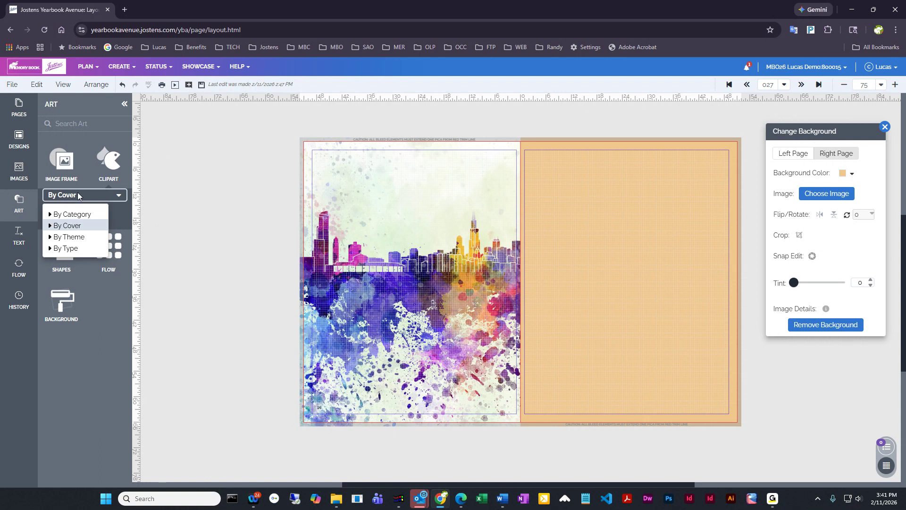
left_click(50, 226)
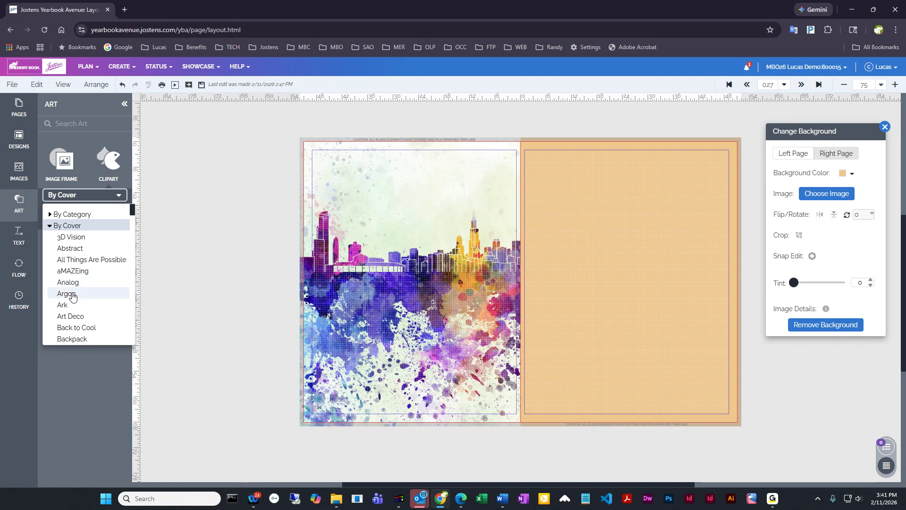
left_click(71, 259)
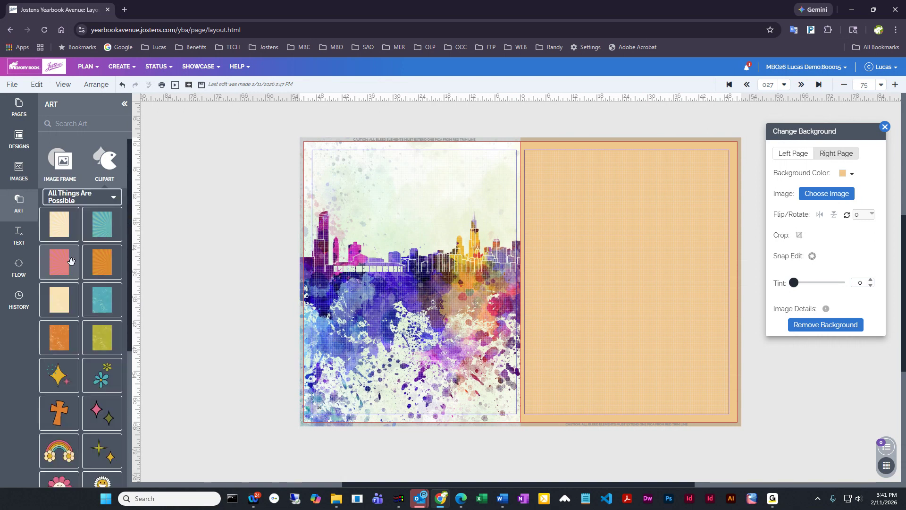
left_click(73, 198)
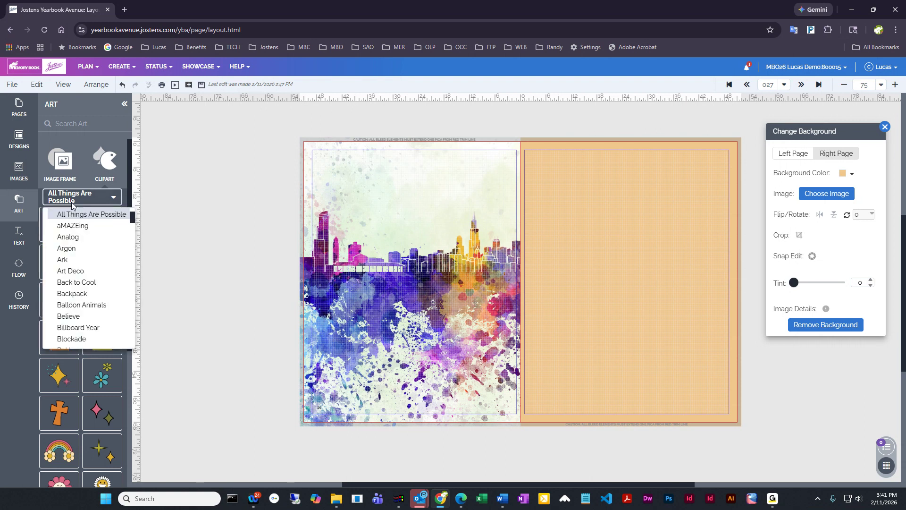
left_click(72, 226)
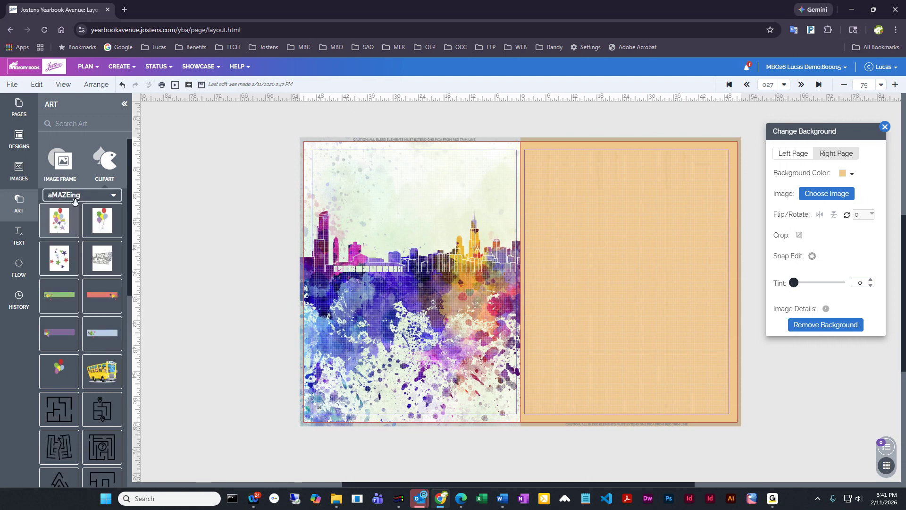
From the Cheery Crayons clipart collection, apply the red crayon background to the left page and the blue crayon background to the right page.
left_click(75, 200)
scroll(83, 306, "down", 2)
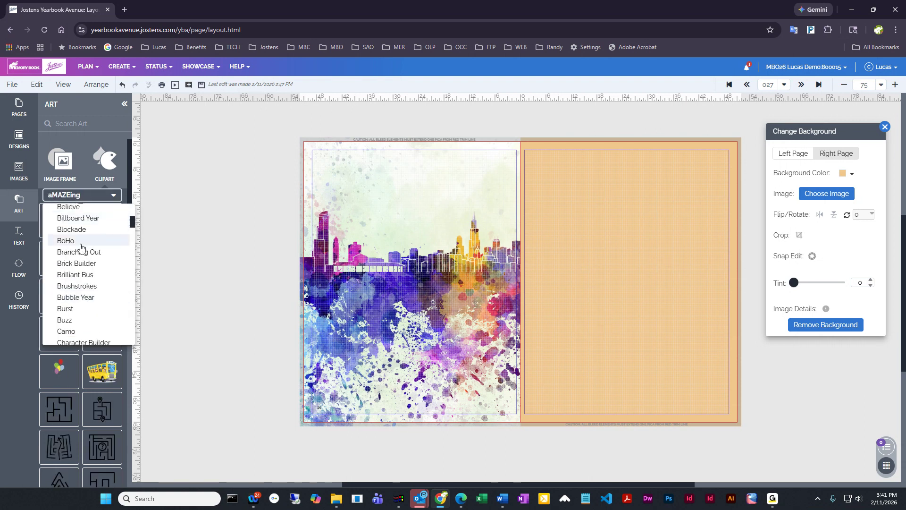
scroll(67, 326, "down", 1)
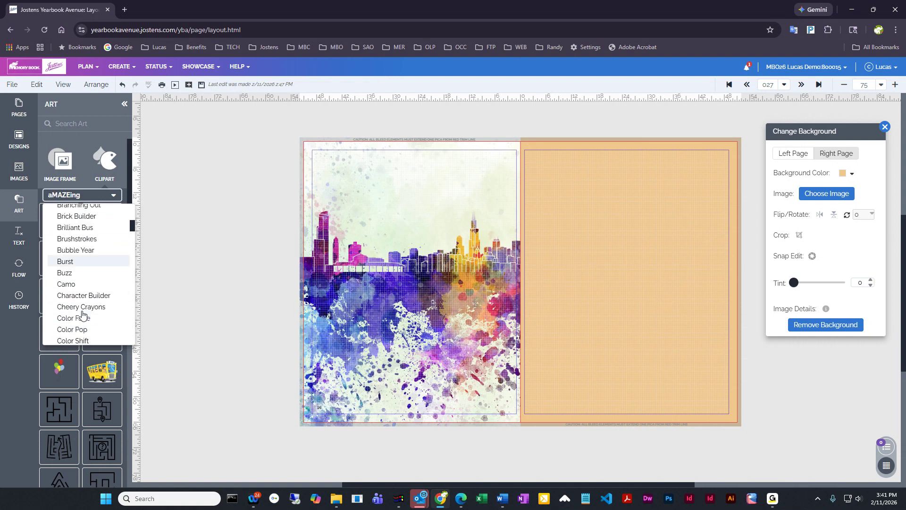
left_click(71, 307)
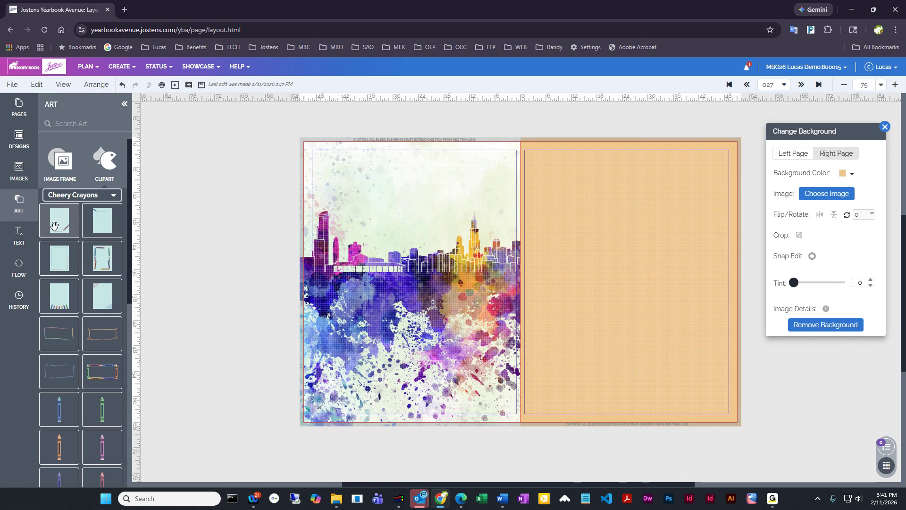
left_click_drag(61, 224, 287, 173)
left_click_drag(336, 197, 335, 197)
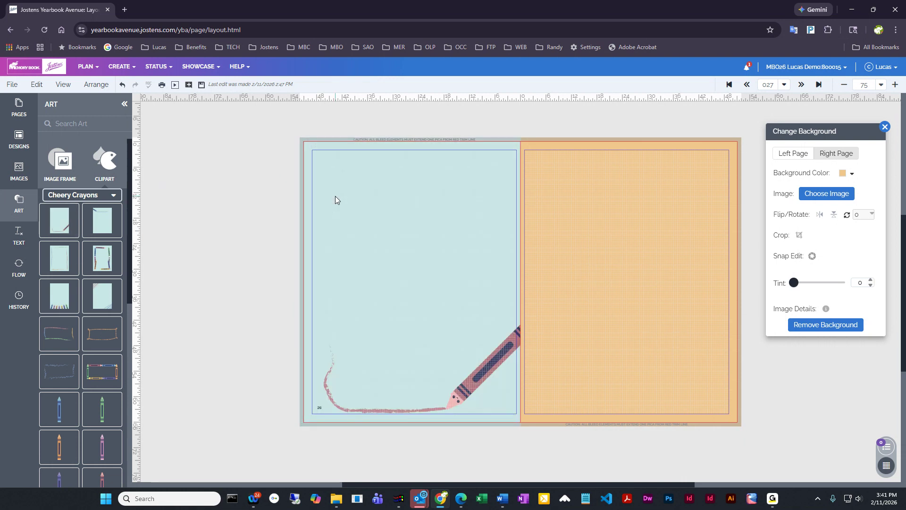
left_click_drag(104, 231, 631, 260)
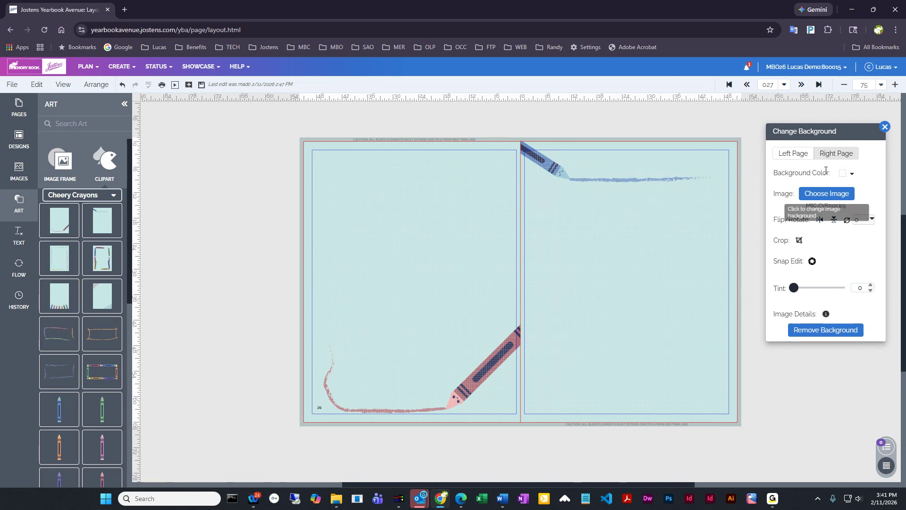
Flip the crayon backgrounds horizontally on the right page and the left page.
left_click(820, 220)
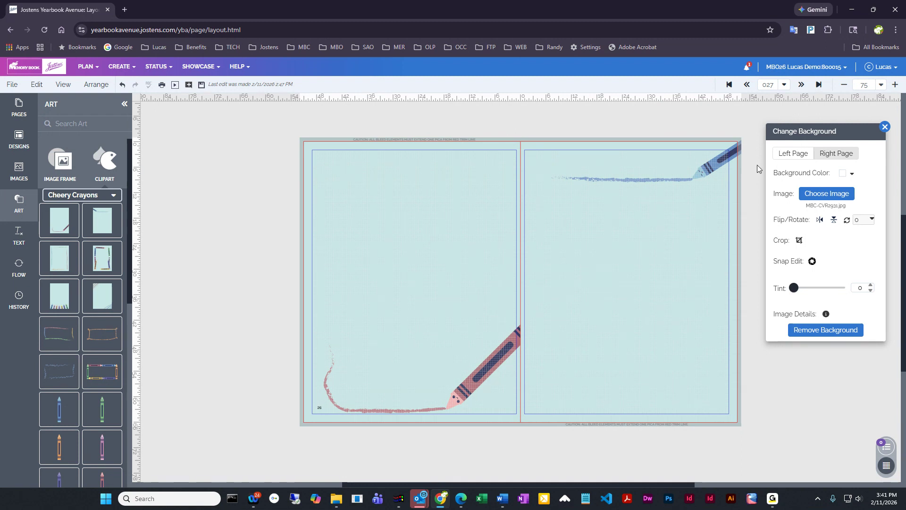
left_click(783, 155)
left_click(819, 220)
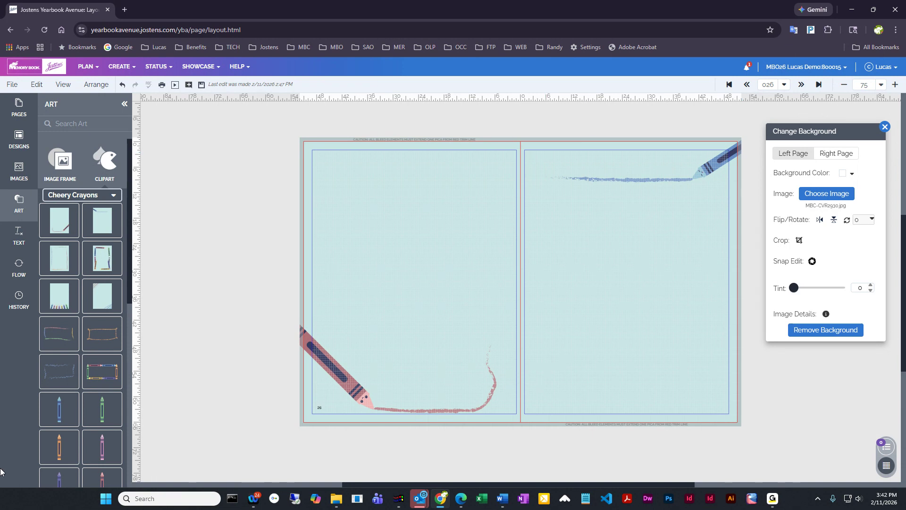
Place the blue crayon and green crayon clipart from Cheery Crayons on the left page.
scroll(85, 353, "down", 1)
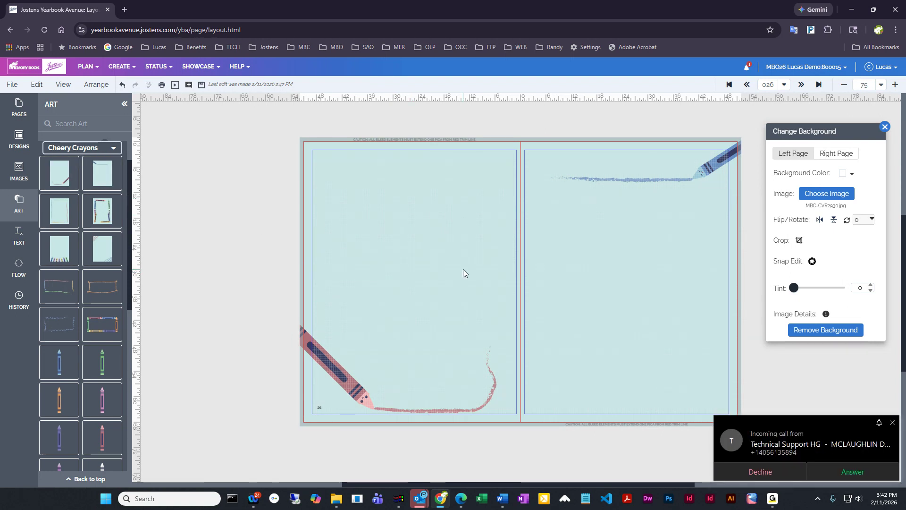
scroll(83, 281, "down", 2)
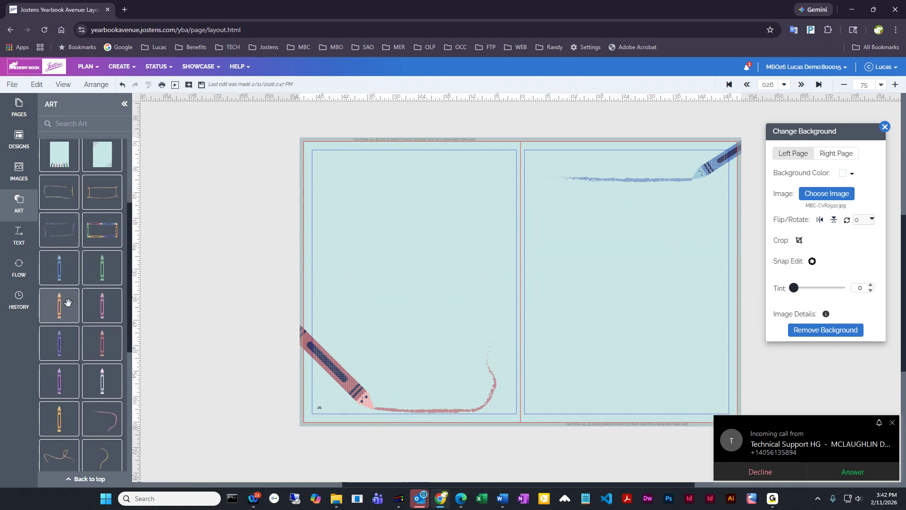
left_click_drag(59, 271, 401, 225)
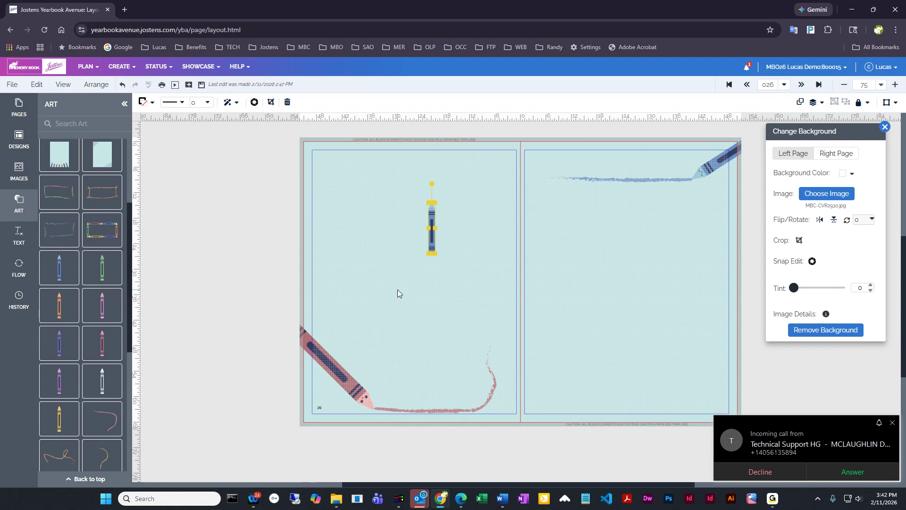
left_click_drag(100, 274, 417, 315)
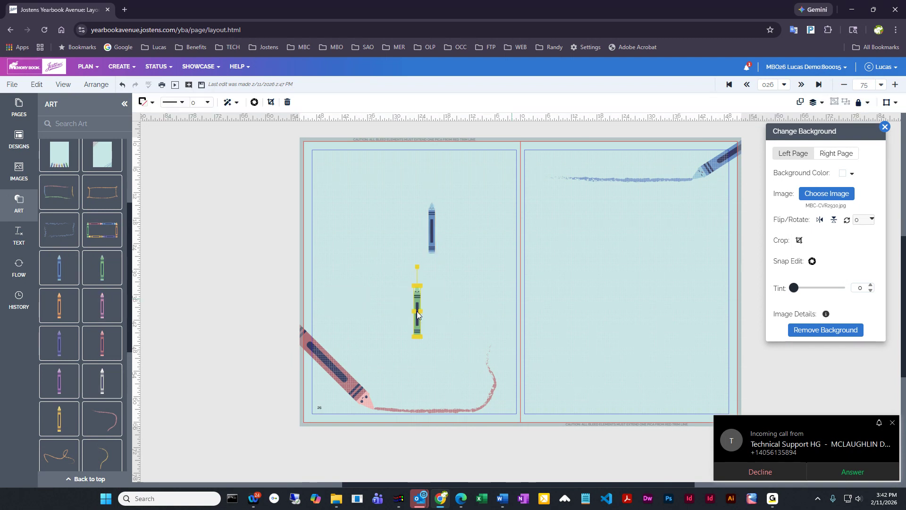
Rotate the green crayon to lie horizontally with its tip facing right and enlarge it to most of the left page's width.
left_click(895, 85)
left_click(895, 84)
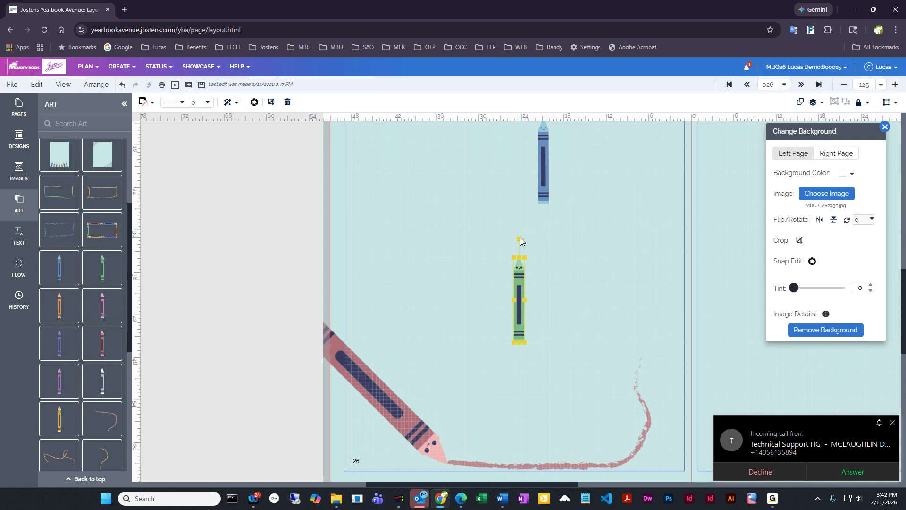
left_click_drag(519, 239, 590, 300)
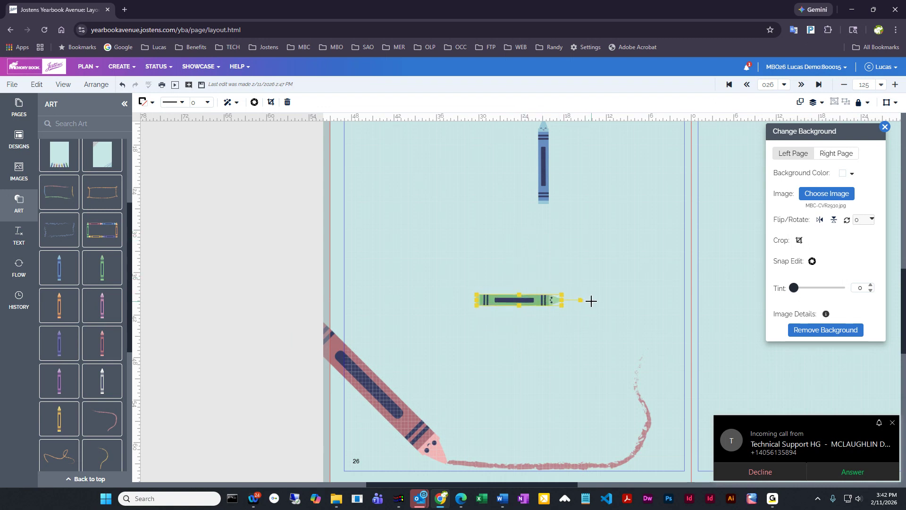
left_click_drag(562, 305, 627, 355)
left_click_drag(613, 308, 629, 290)
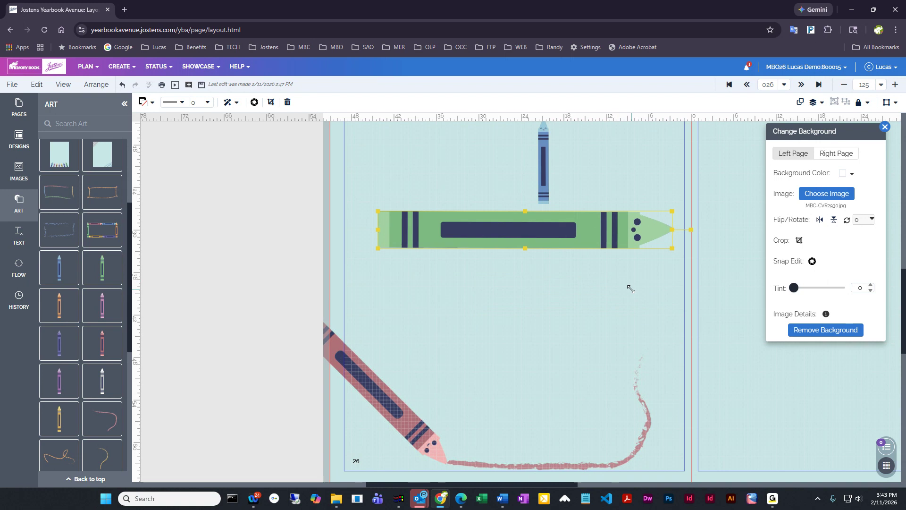
Delete the blue crayon clipart from the left page.
scroll(490, 349, "up", 4)
left_click(542, 342)
key("Delete")
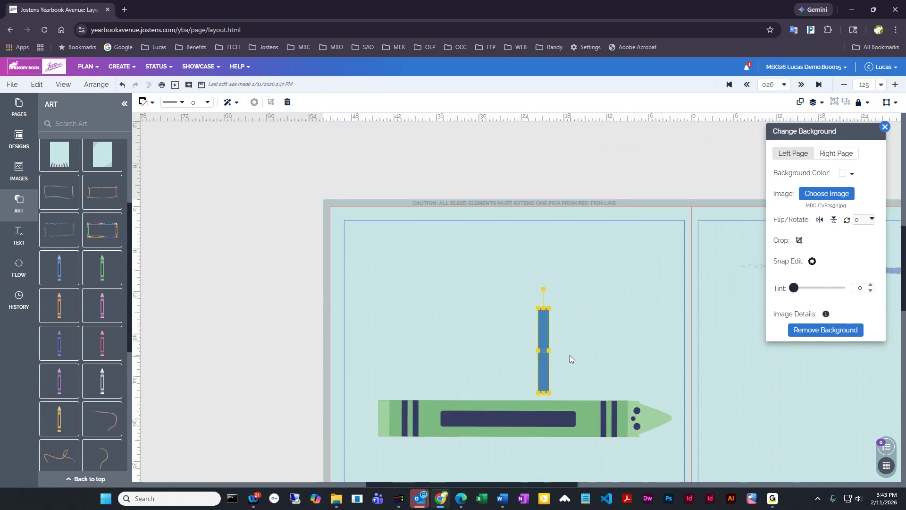
key("Delete")
Move the green crayon to the left page's upper-left margin corner and enlarge it to span the width between the margins.
left_click_drag(567, 400, 577, 232)
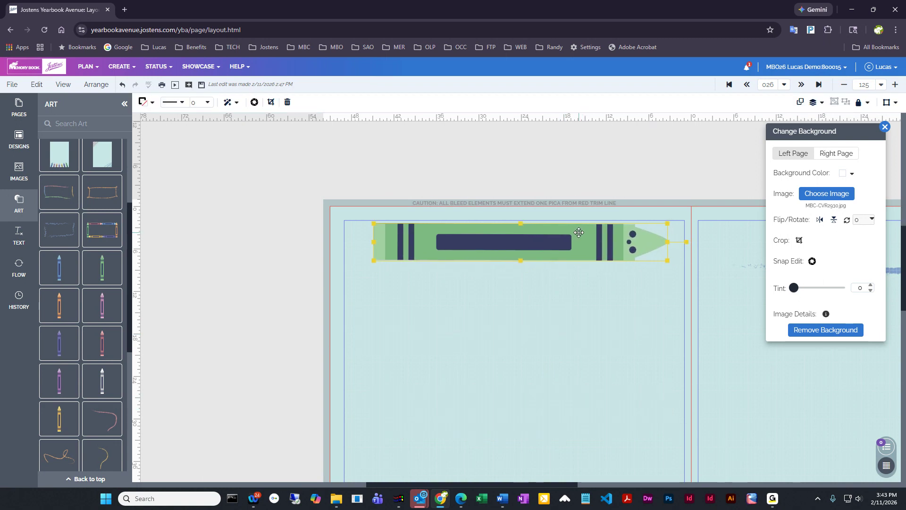
left_click(576, 353)
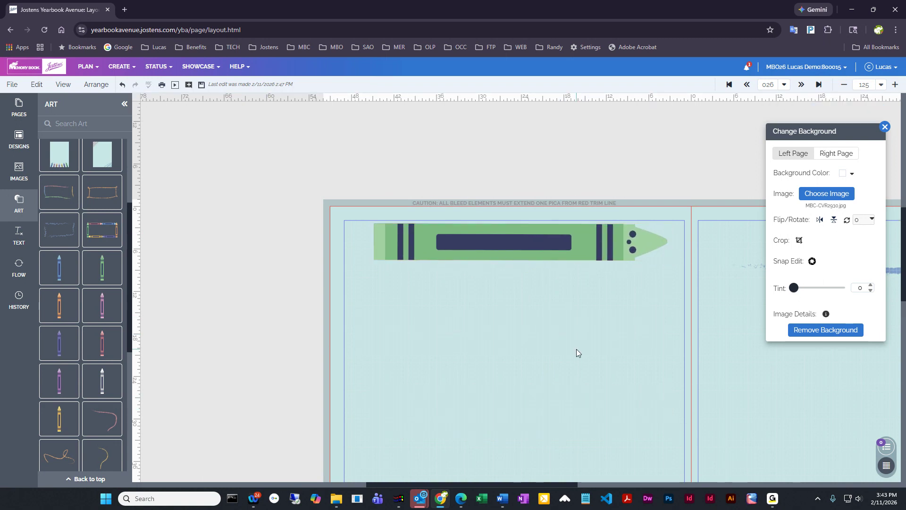
left_click(414, 241)
left_click_drag(435, 244, 399, 241)
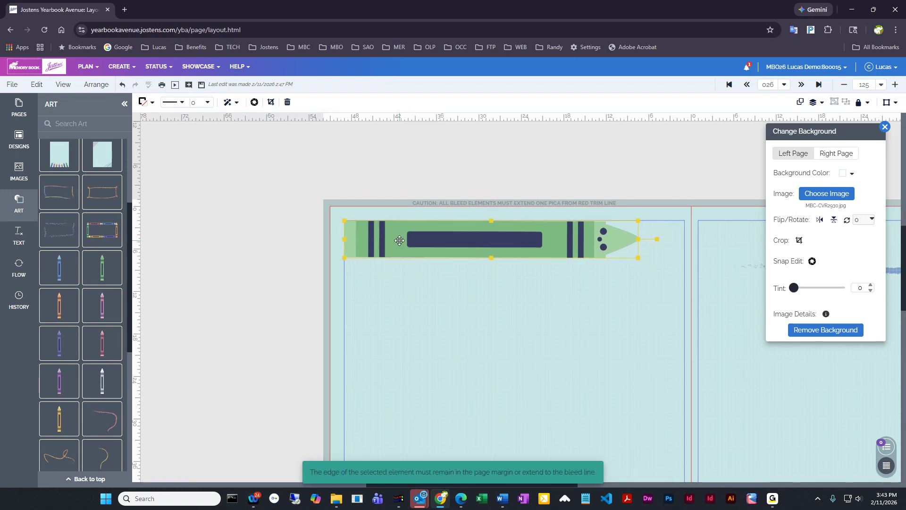
left_click_drag(637, 258, 667, 280)
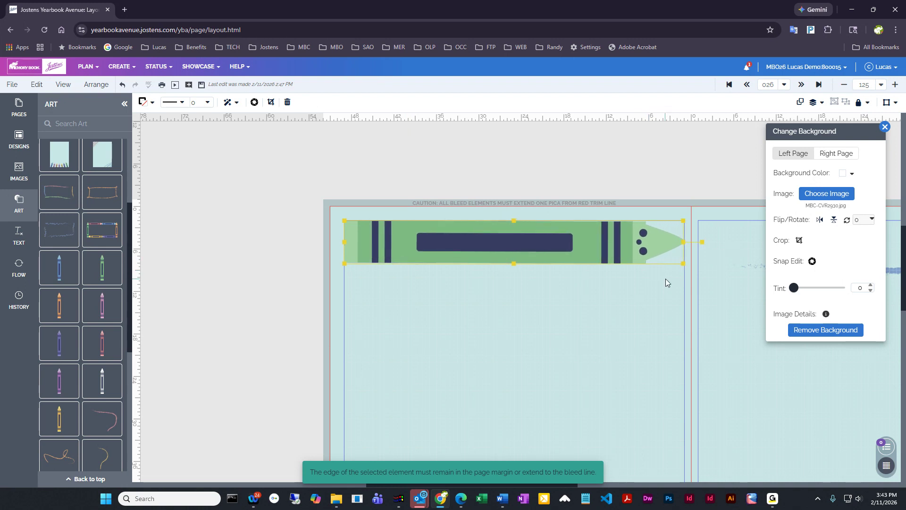
left_click(596, 307)
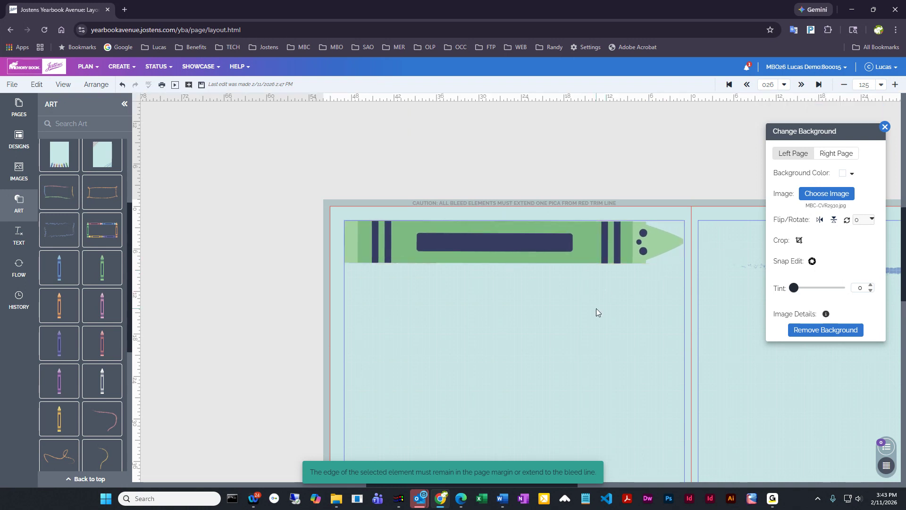
Add a Headline text box to the left page and fit it over the green crayon's dark label.
left_click(8, 248)
left_click_drag(89, 244, 425, 326)
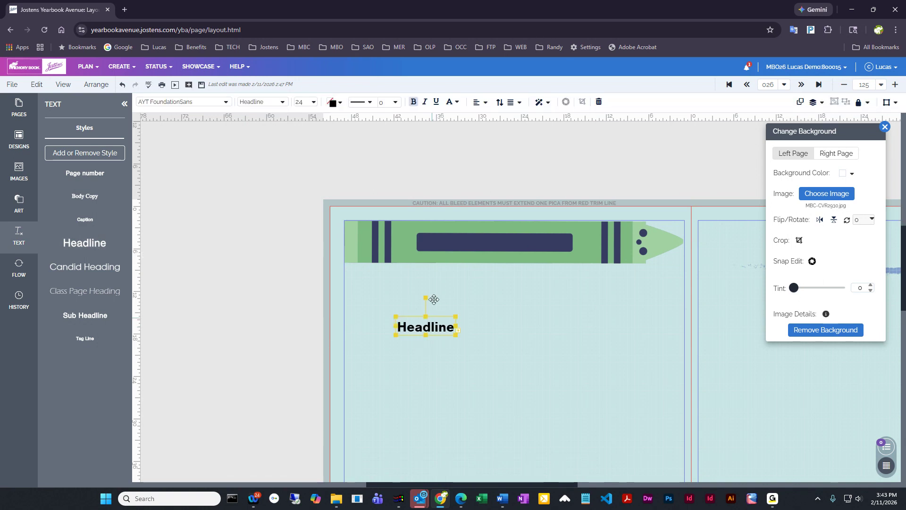
left_click(333, 103)
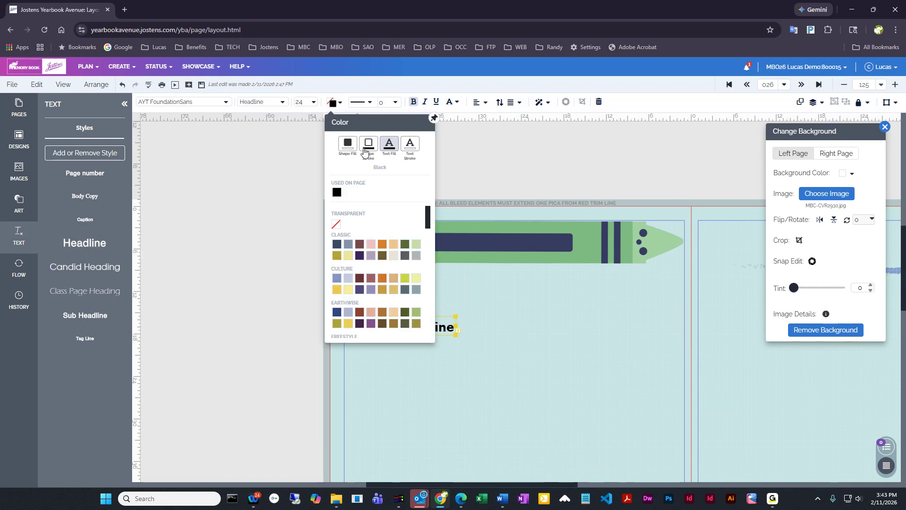
left_click(460, 328)
left_click_drag(457, 322, 573, 244)
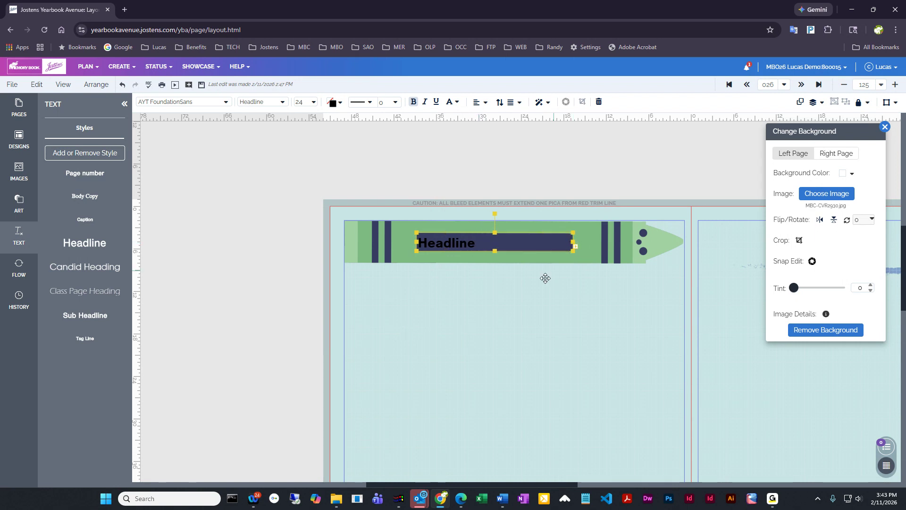
left_click(504, 315)
left_click(511, 243)
left_click(471, 295)
left_click(454, 245)
left_click(619, 247)
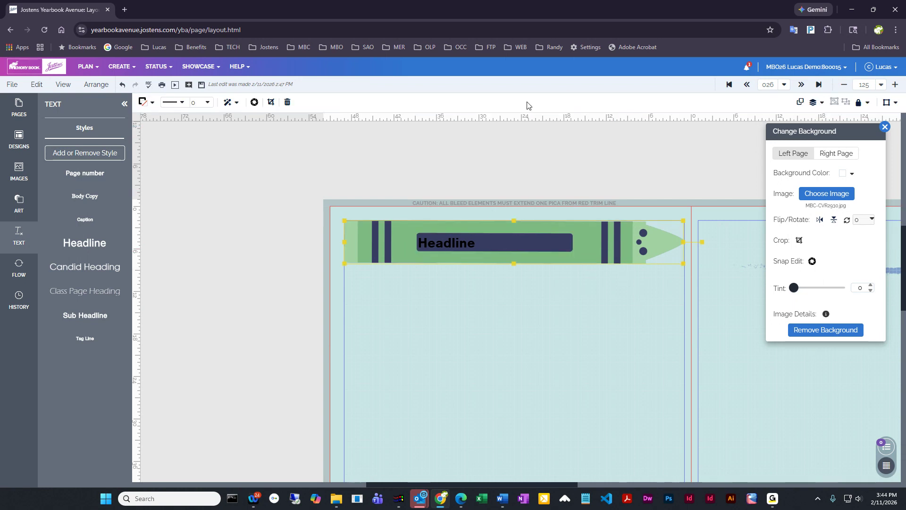
left_click(535, 301)
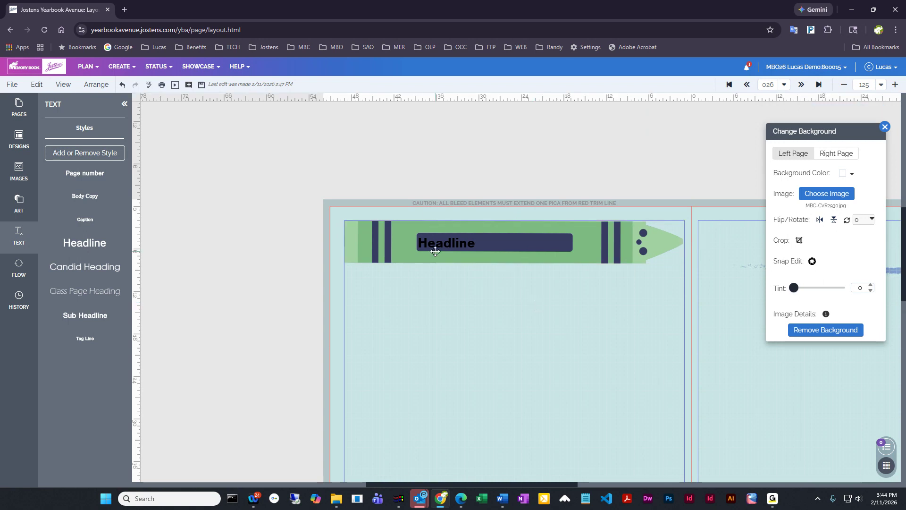
Change the text fill of the headline on the green crayon to white.
left_click(438, 246)
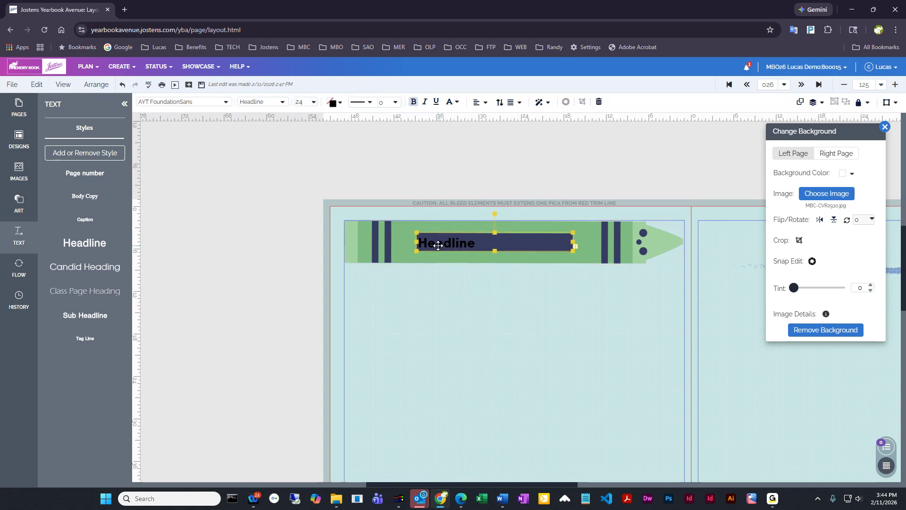
left_click(334, 105)
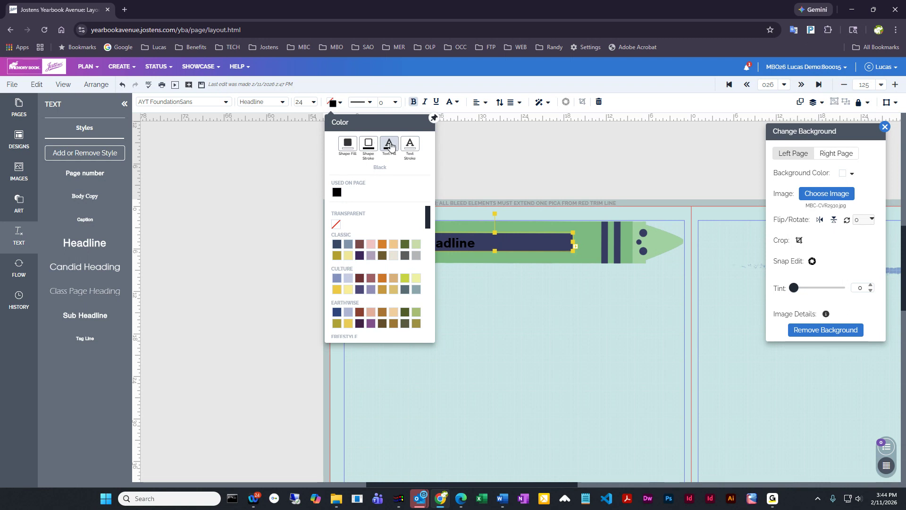
scroll(383, 264, "down", 2)
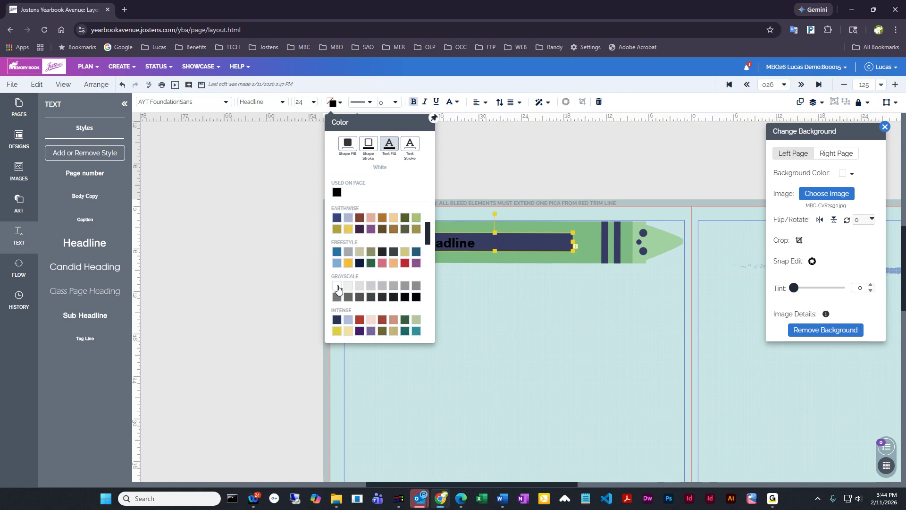
left_click(338, 287)
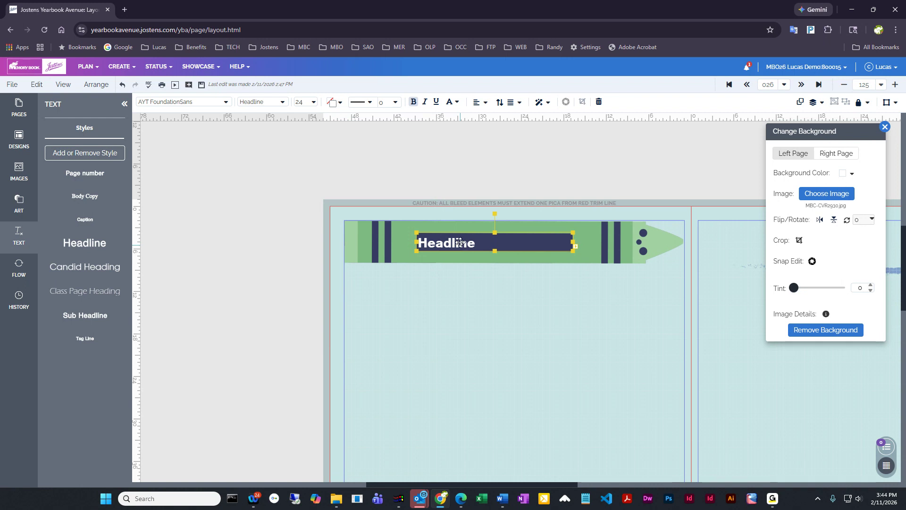
left_click(341, 103)
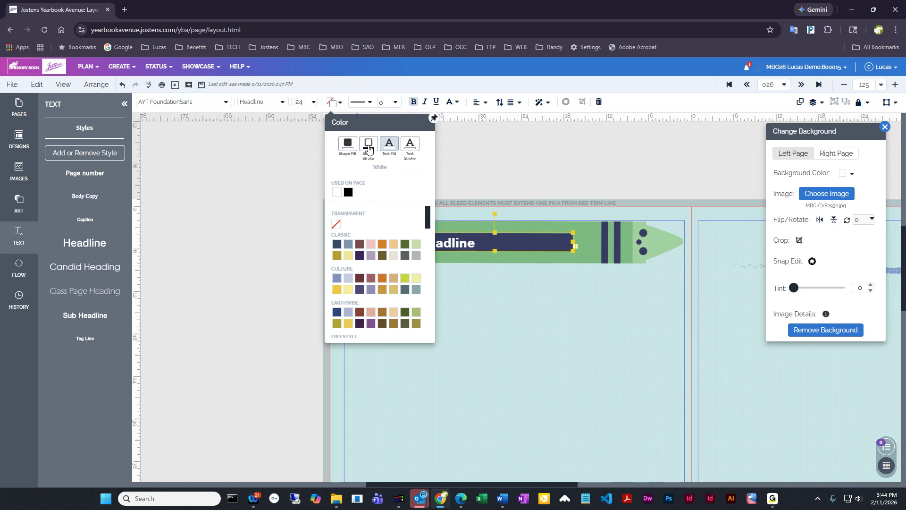
left_click(528, 160)
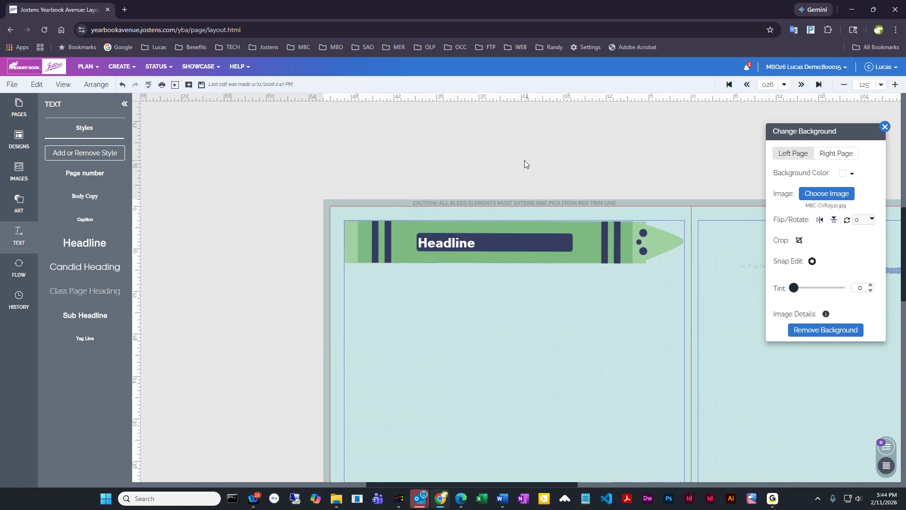
Center the headline text horizontally within its text box on the green crayon.
left_click(448, 240)
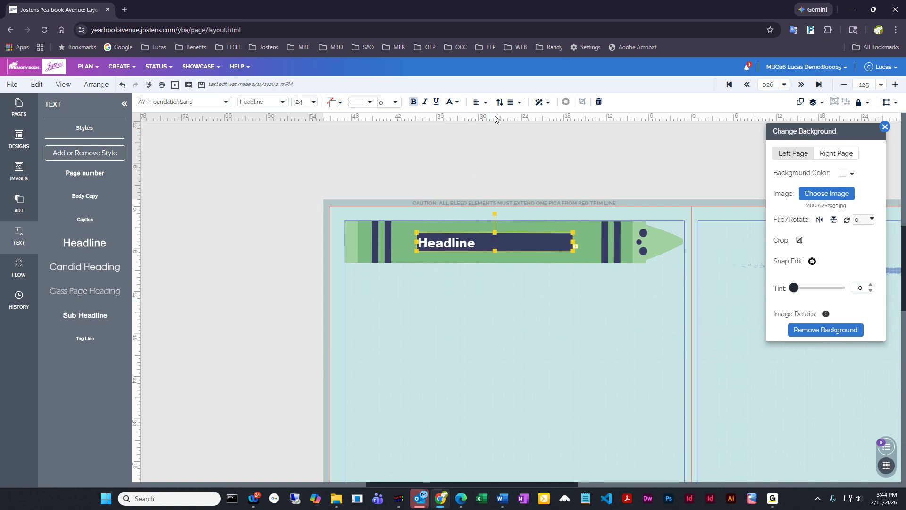
left_click(478, 103)
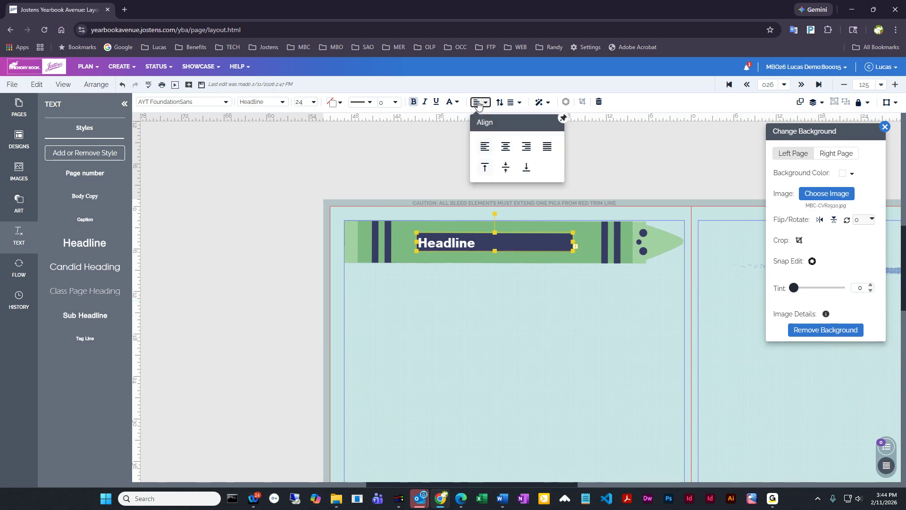
left_click(503, 146)
left_click(529, 379)
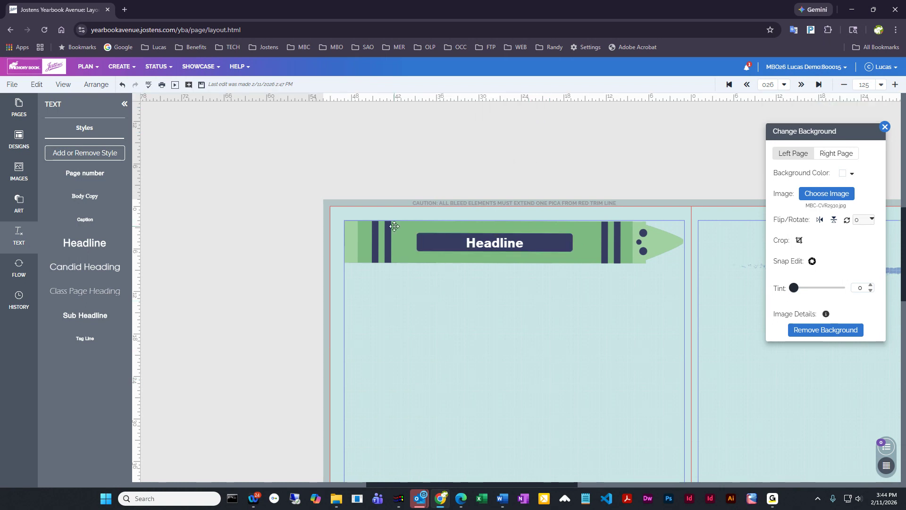
Place the white scribble clipart from the Cheery Crayons collection below the green crayon on the left page and save the page.
scroll(530, 392, "down", 2)
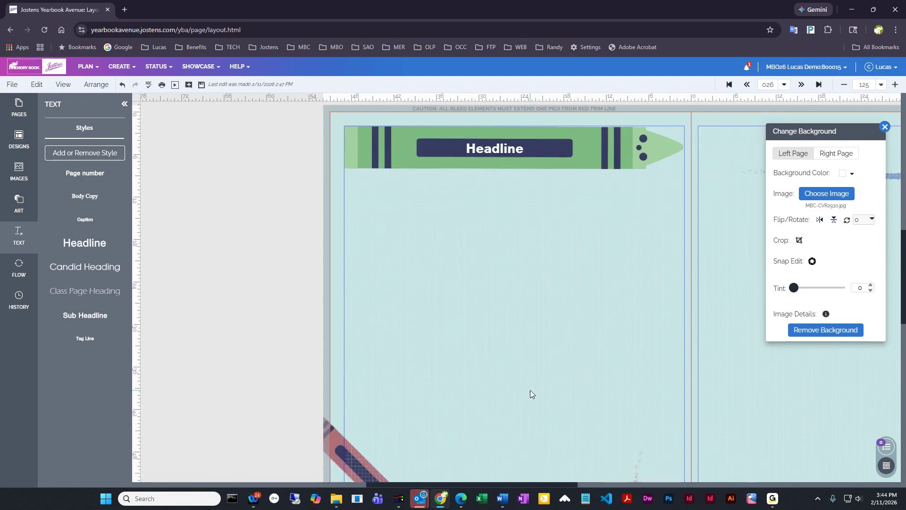
left_click(19, 204)
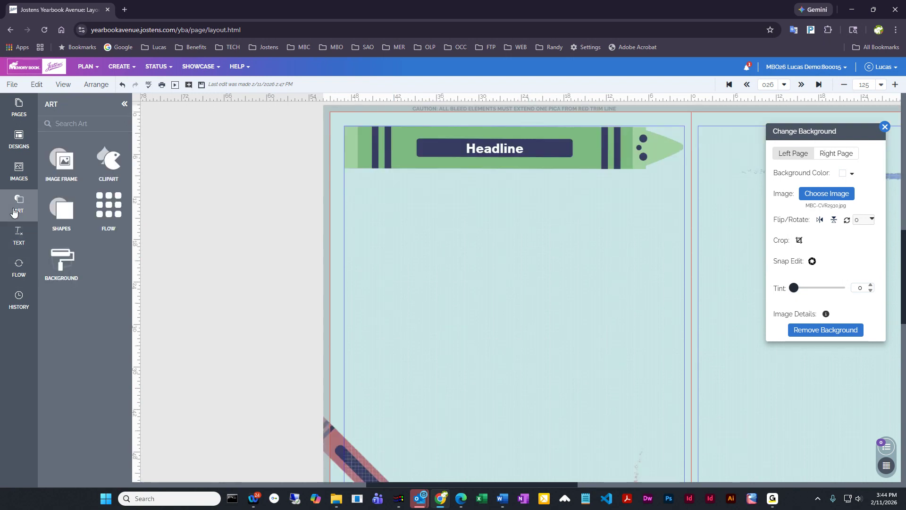
left_click(108, 182)
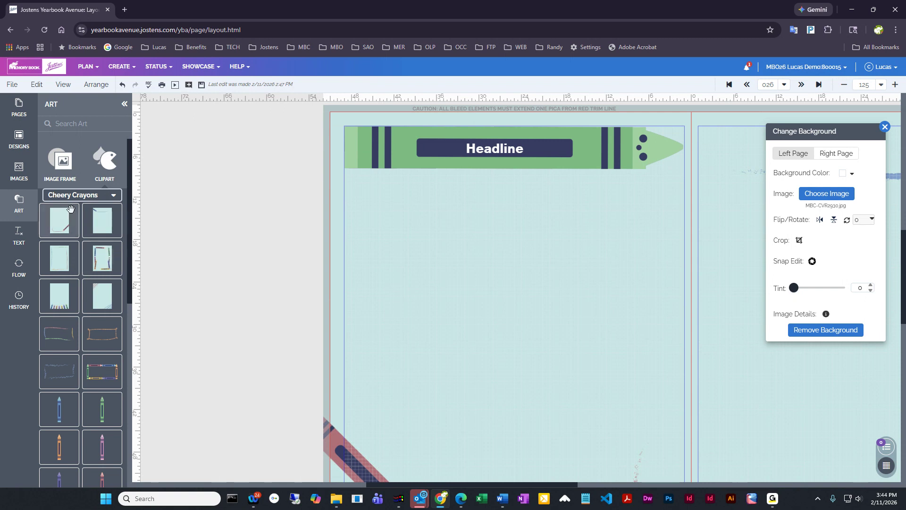
scroll(73, 333, "down", 5)
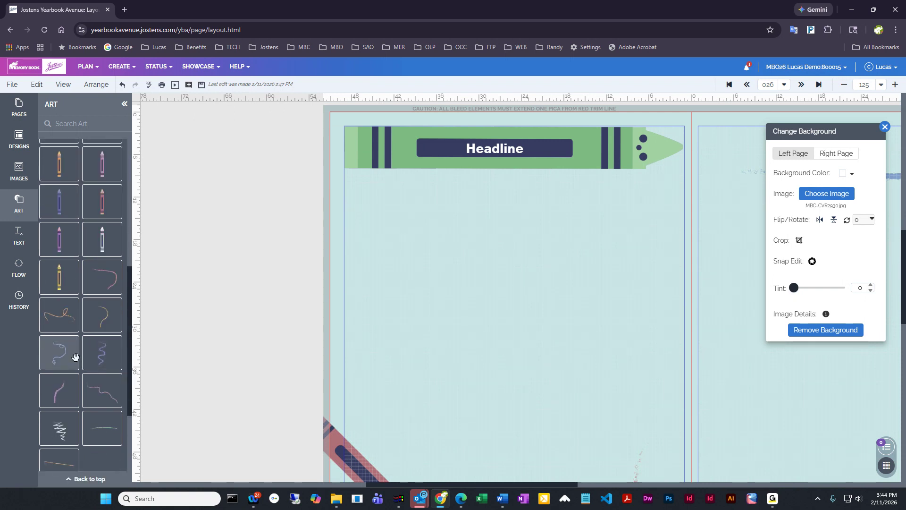
scroll(67, 400, "down", 3)
mouse_move(63, 313)
left_mouse_down()
mouse_move(68, 301)
mouse_move(552, 259)
left_mouse_up()
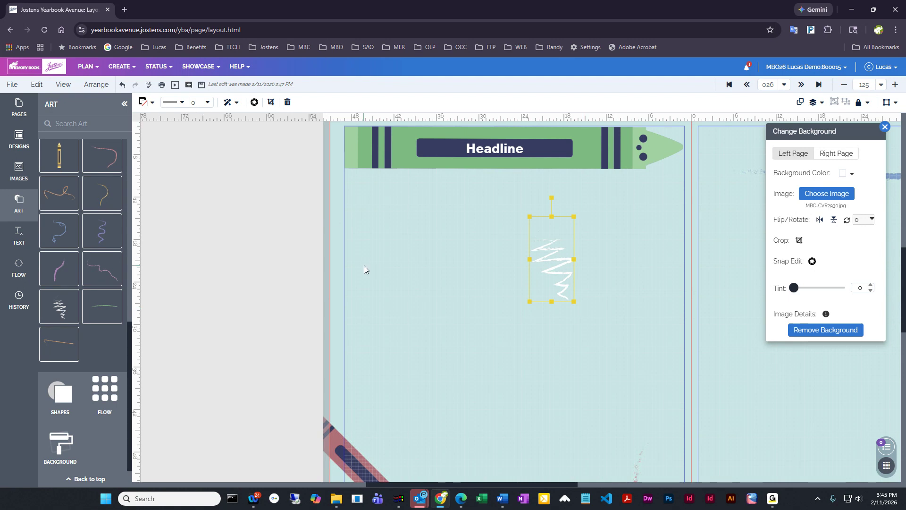
scroll(362, 265, "up", 1)
left_click(200, 84)
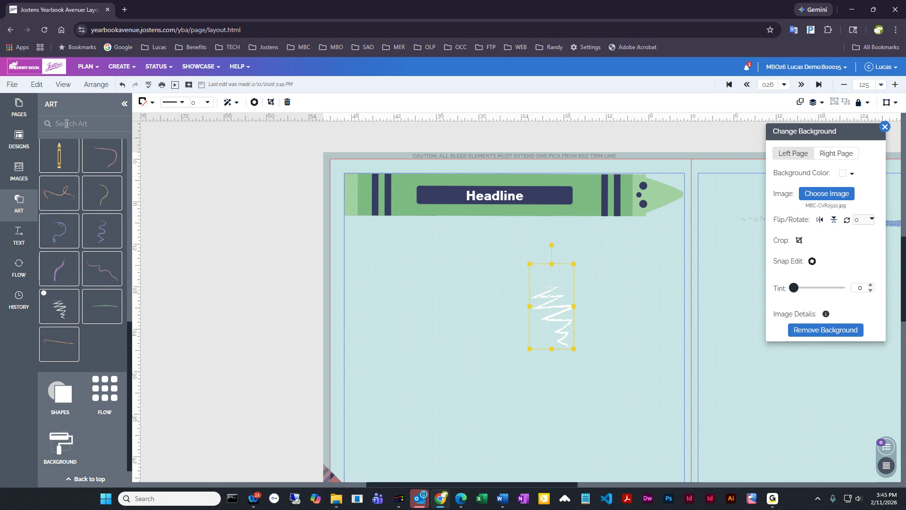
Open the version history of page 026 and review the saved versions from this week and the older versions.
left_click(18, 306)
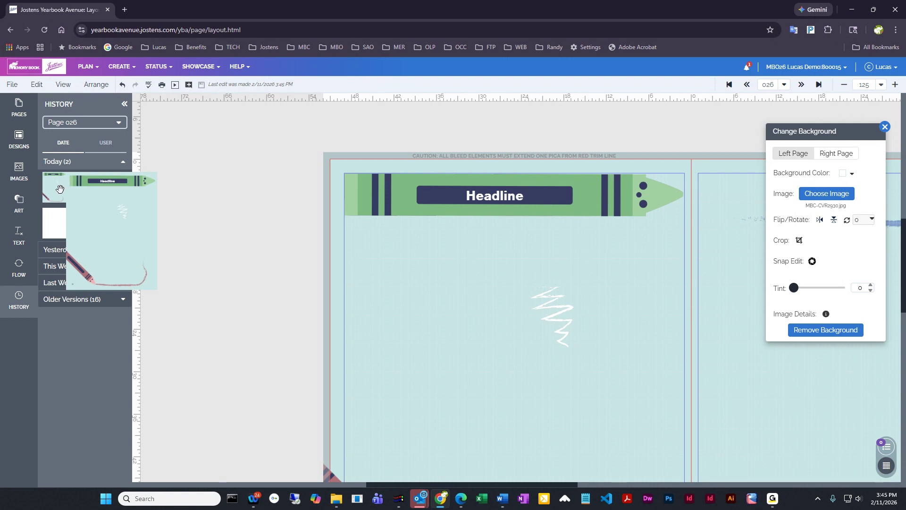
left_click(75, 266)
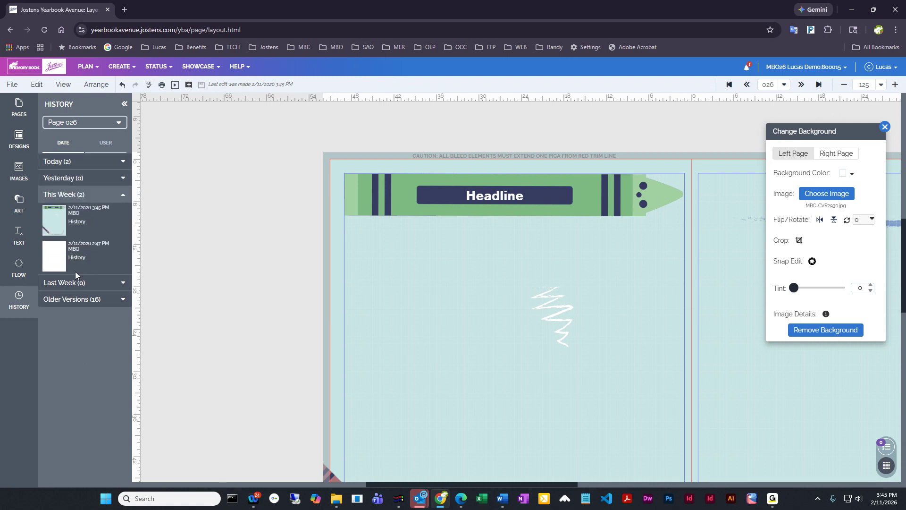
left_click(78, 300)
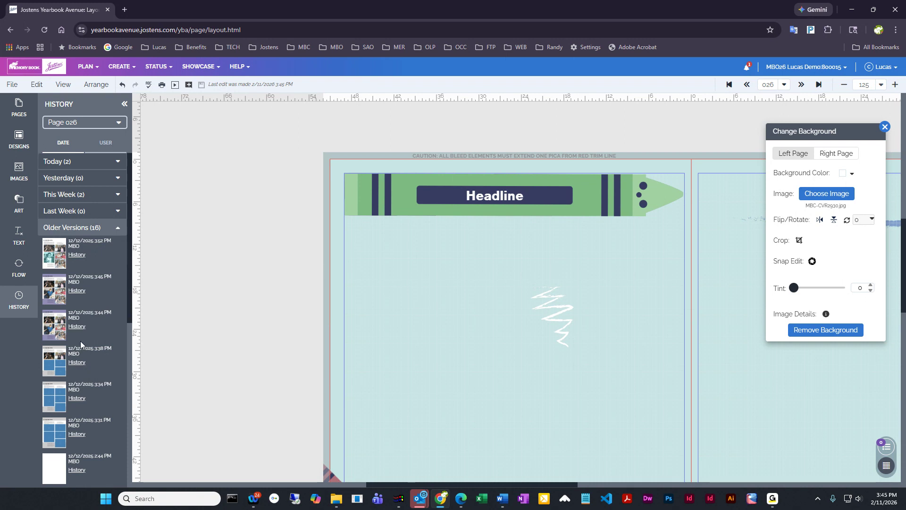
left_click(95, 194)
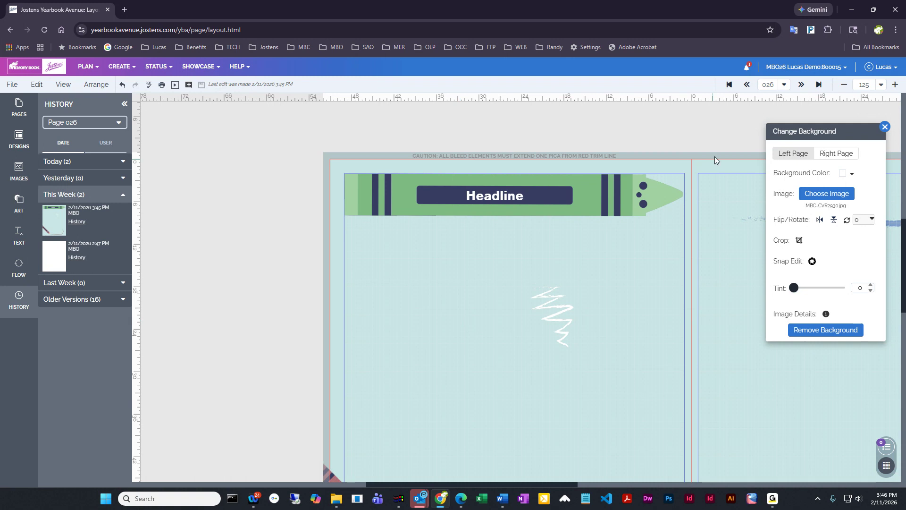
Go back to the Candids spread on page 024 and show both pages at 75% zoom.
left_click(747, 85)
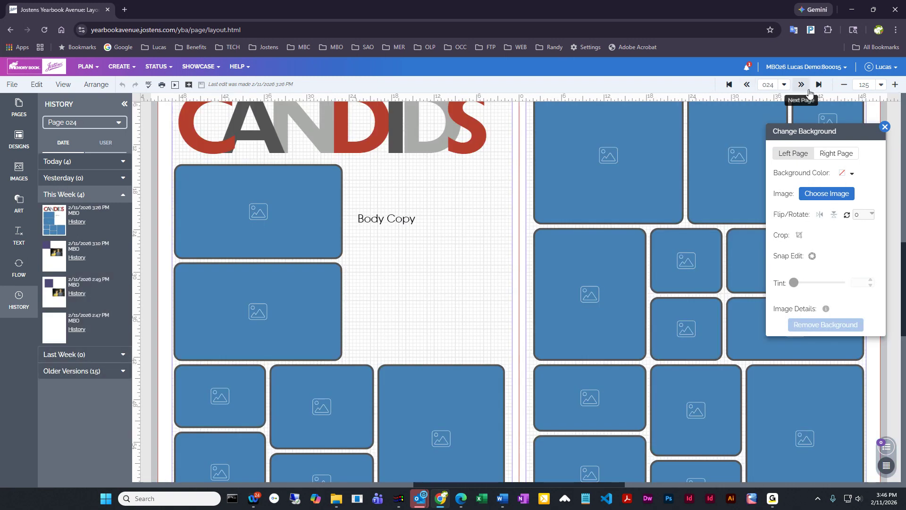
left_click(843, 85)
left_click(843, 85)
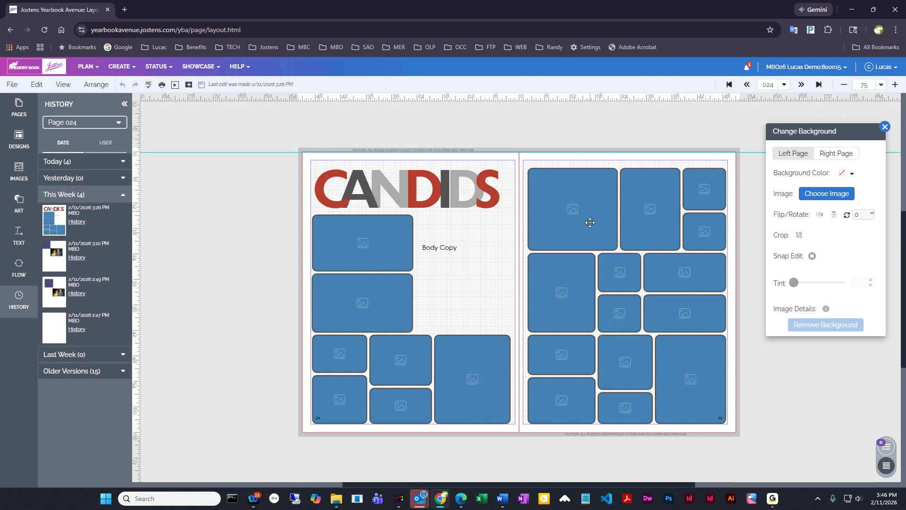
left_click(55, 257)
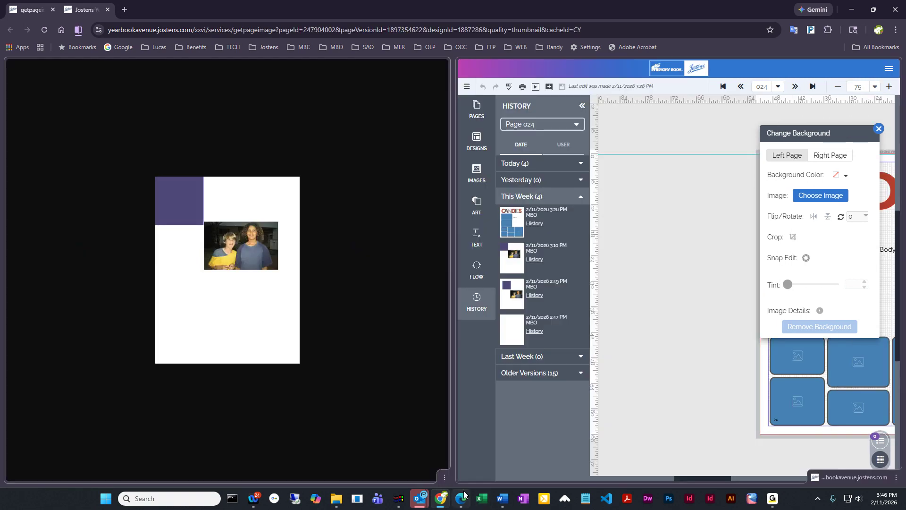
left_click(445, 478)
left_click(424, 439)
Restore the 2/11/2026 3:10 PM version from page 024's history onto the left page.
mouse_move(55, 253)
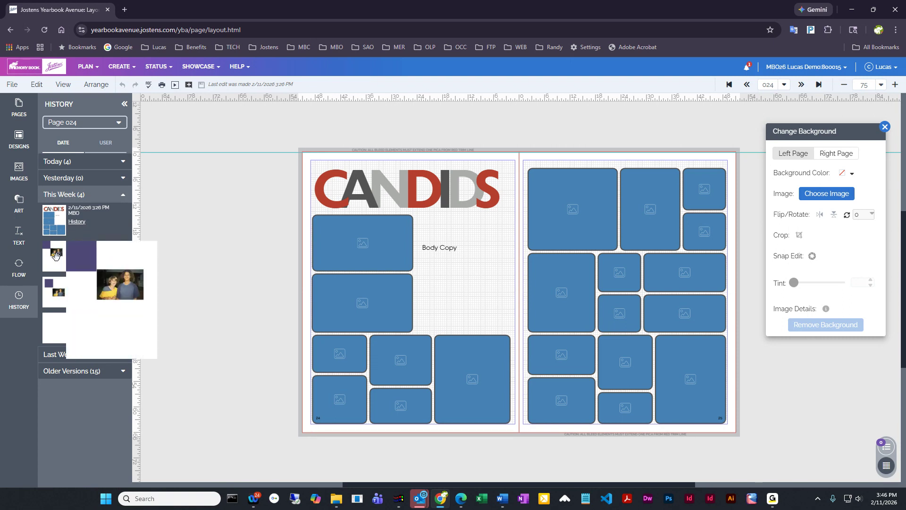
left_click_drag(55, 255, 417, 246)
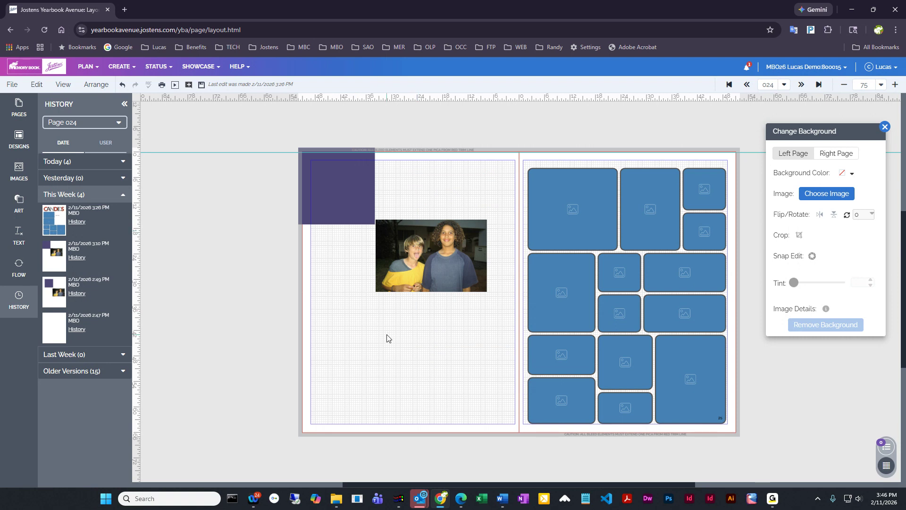
Restore the 2/11/2026 3:26 PM Candids version onto the left page and save the page.
left_click_drag(54, 221, 400, 237)
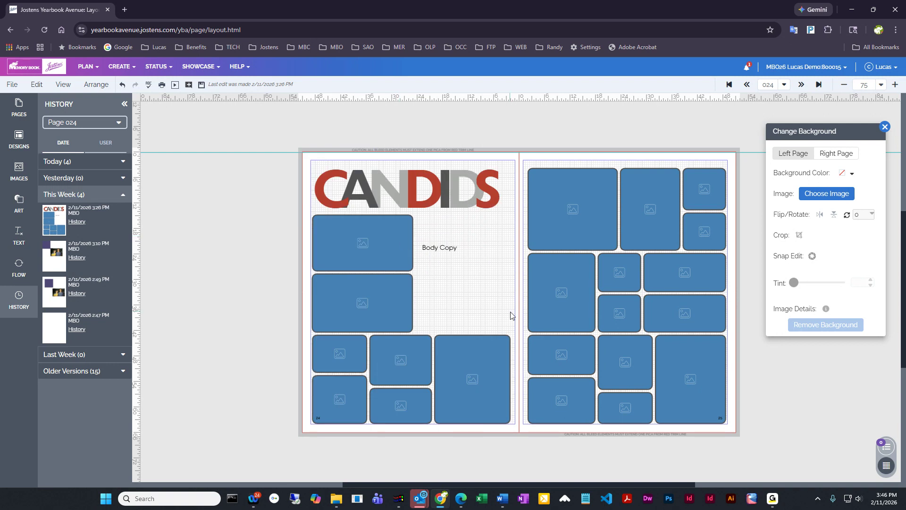
left_click(200, 86)
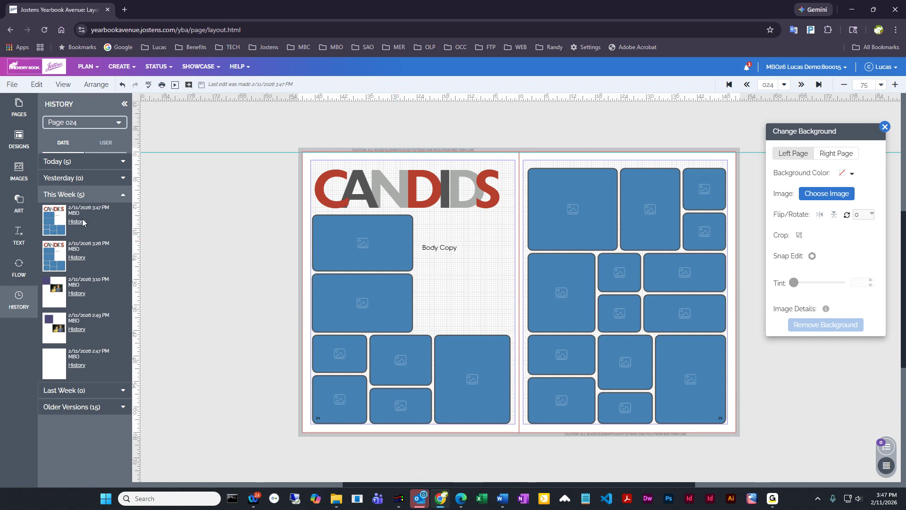
mouse_move(55, 266)
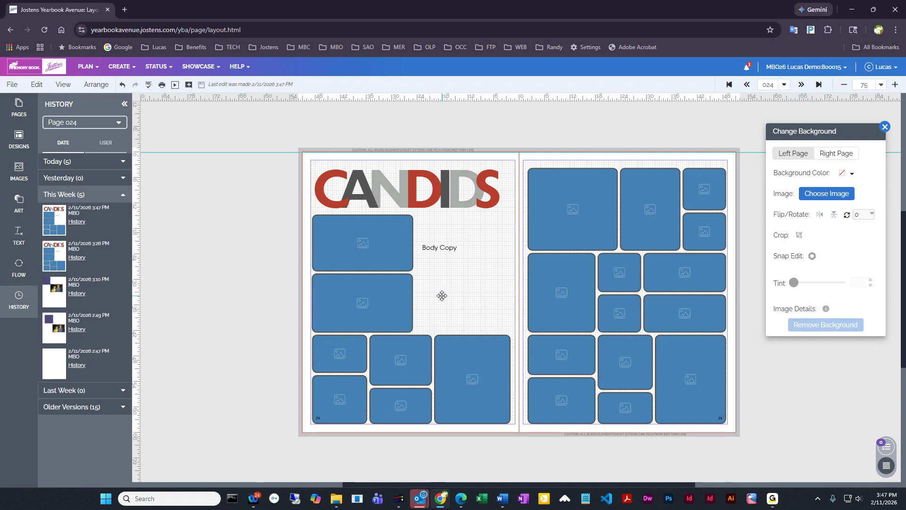
scroll(442, 295, "down", 4)
scroll(397, 295, "up", 3)
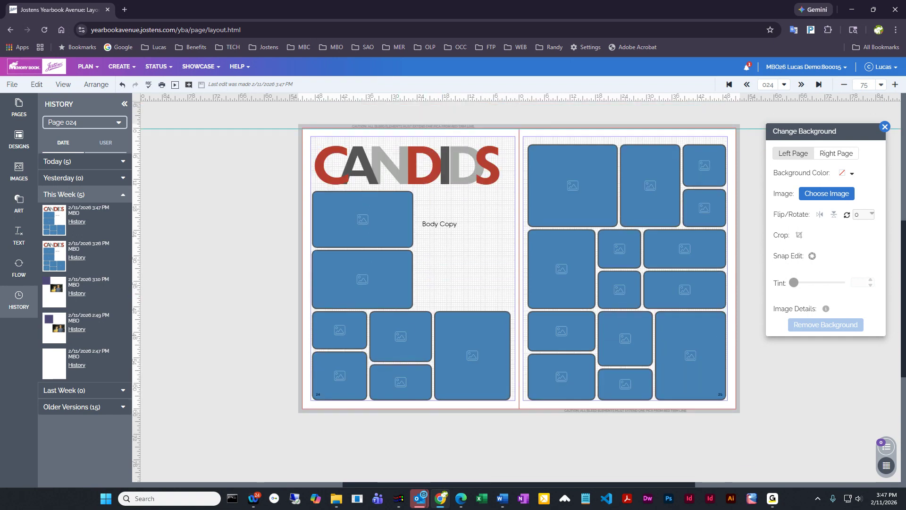